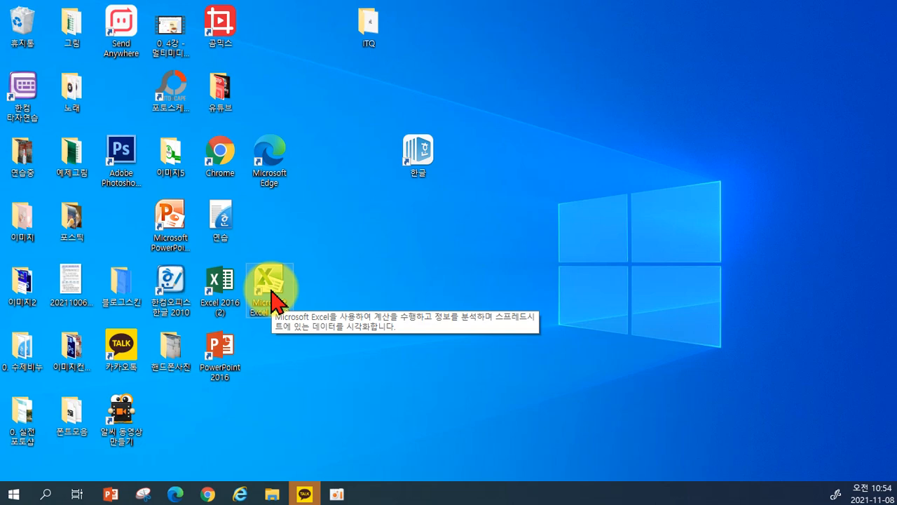
Step: Start Excel and browse to the 평가자료2 (H:) drive to find a workbook to open
{"action": "double_click", "coordinate": [272, 293]}
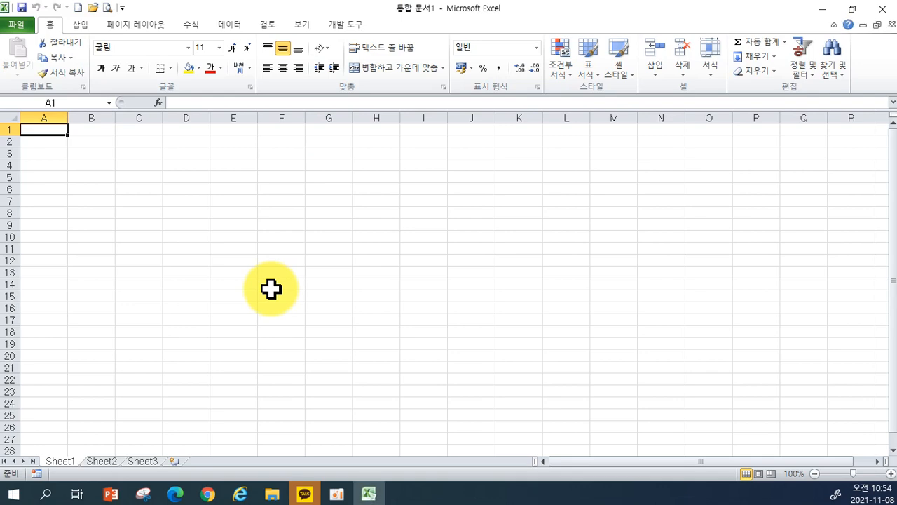
{"action": "left_click", "coordinate": [26, 28]}
{"action": "left_click", "coordinate": [28, 81]}
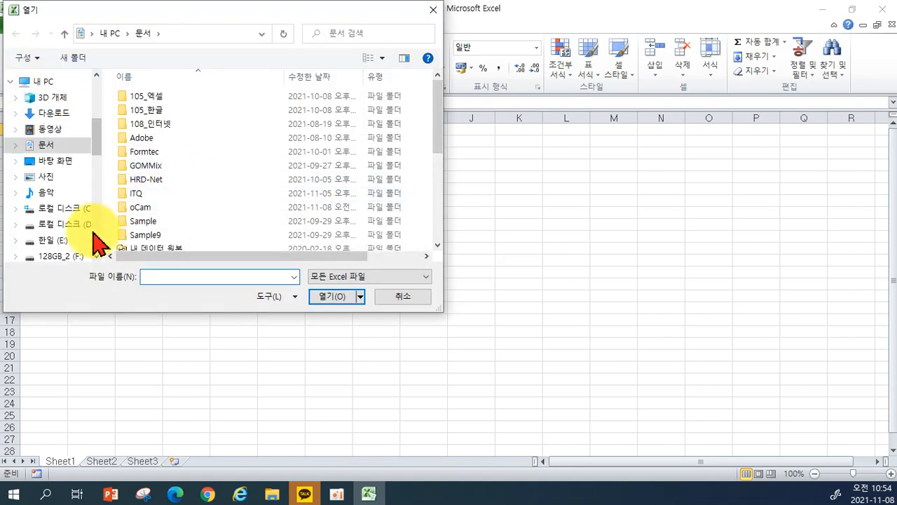
{"action": "scroll", "coordinate": [98, 165], "scroll_direction": "down", "scroll_amount": 2}
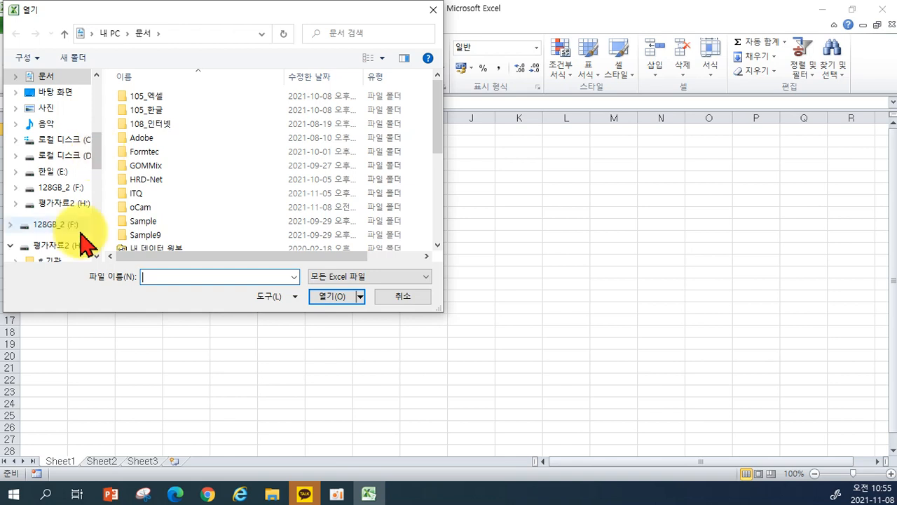
{"action": "left_click", "coordinate": [46, 248]}
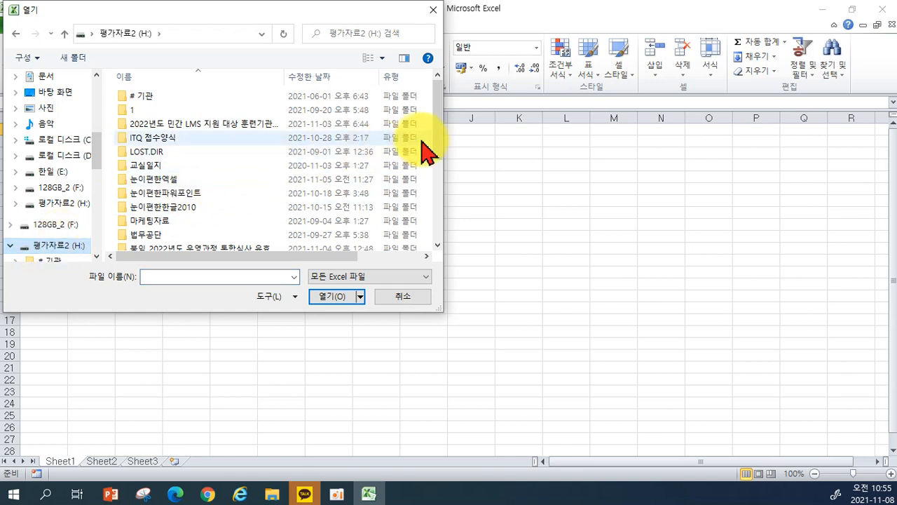
{"action": "left_click_drag", "start_coordinate": [431, 128], "coordinate": [426, 140]}
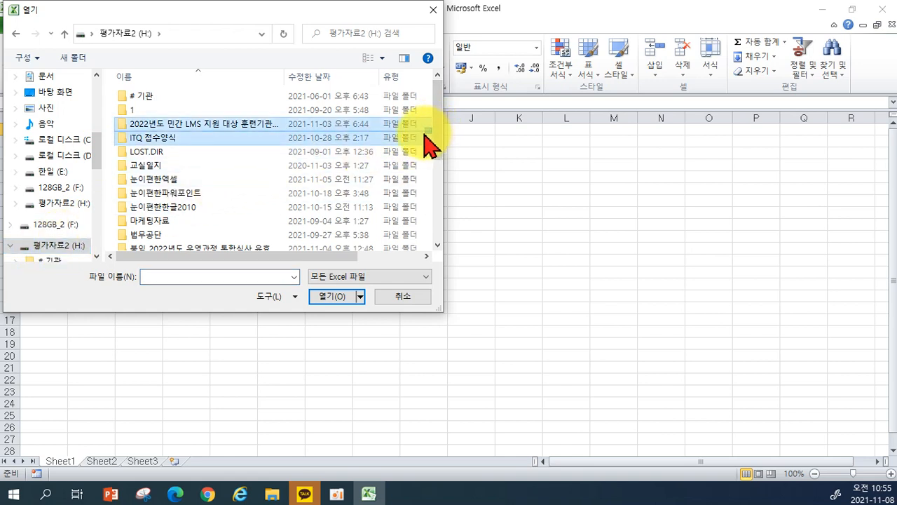
Step: Open the workbook 3차시 from the 눈이 편한 엑셀 2010 folder inside 눈이편한엑셀
{"action": "left_click", "coordinate": [172, 179]}
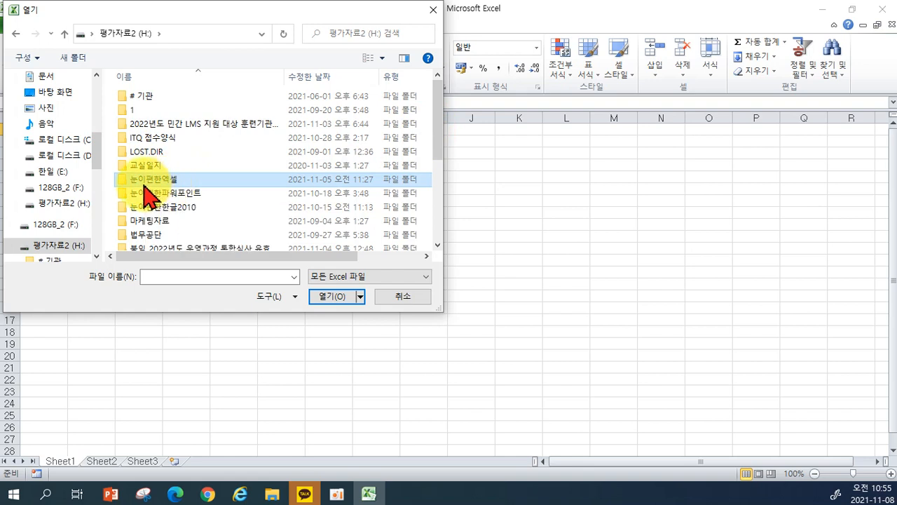
{"action": "double_click", "coordinate": [144, 183]}
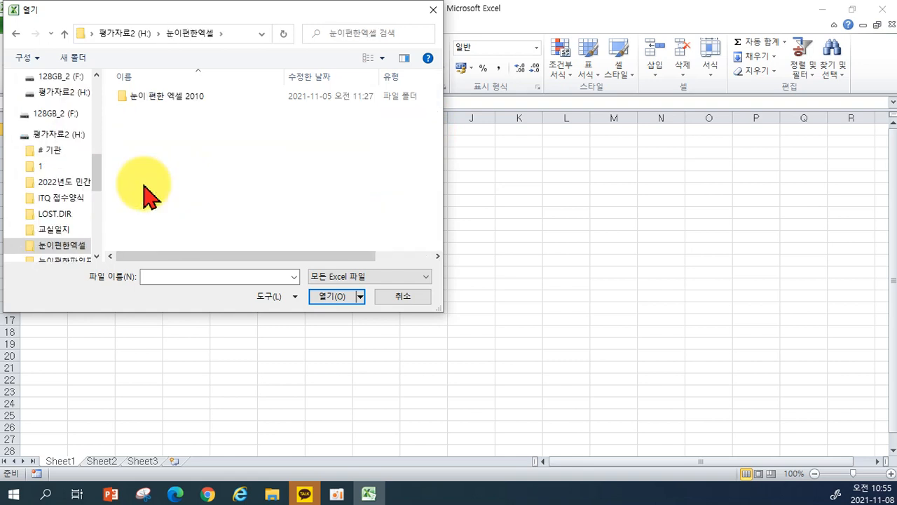
{"action": "left_click", "coordinate": [143, 94]}
{"action": "double_click", "coordinate": [143, 98]}
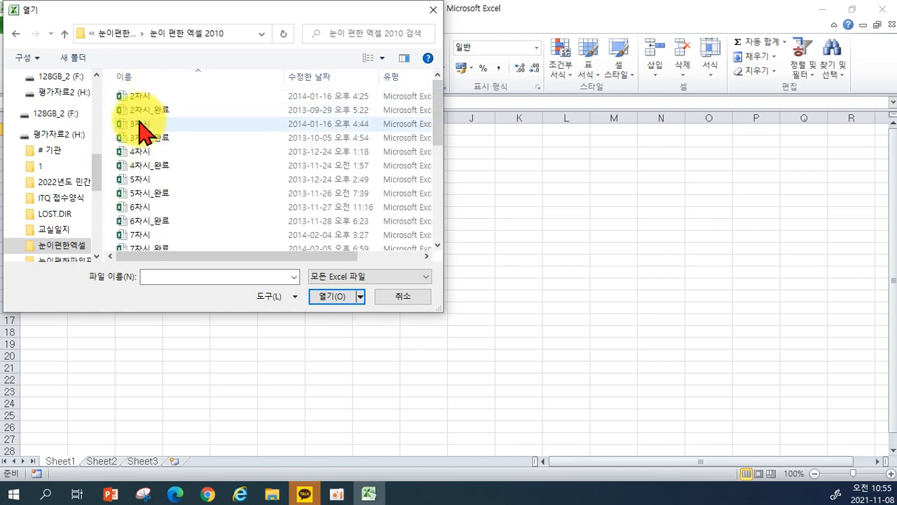
{"action": "double_click", "coordinate": [138, 123]}
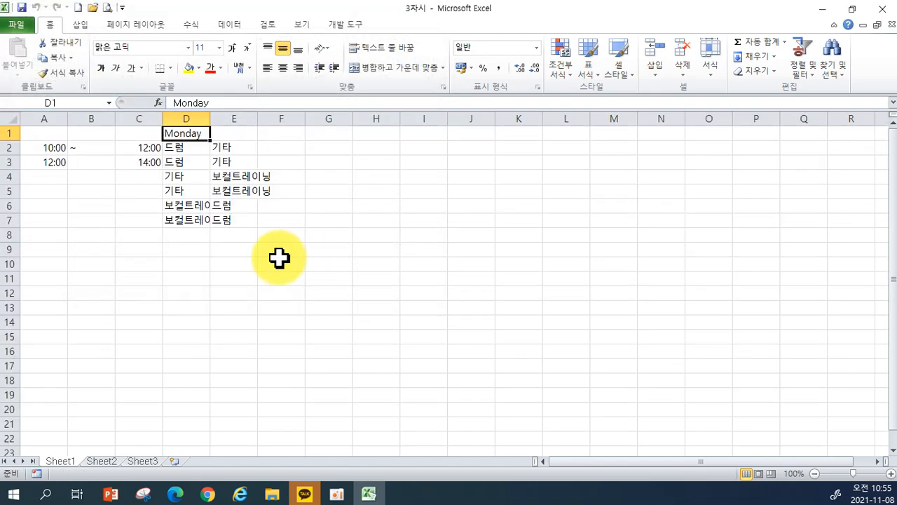
{"action": "scroll", "coordinate": [210, 234], "scroll_direction": "up", "scroll_amount": 1}
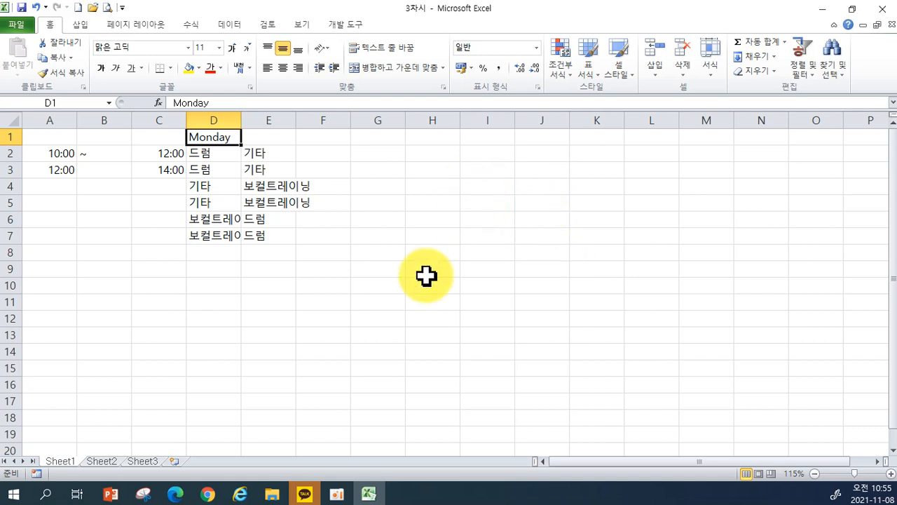
{"action": "scroll", "coordinate": [518, 304], "scroll_direction": "down", "scroll_amount": 3}
{"action": "scroll", "coordinate": [490, 309], "scroll_direction": "up", "scroll_amount": 3}
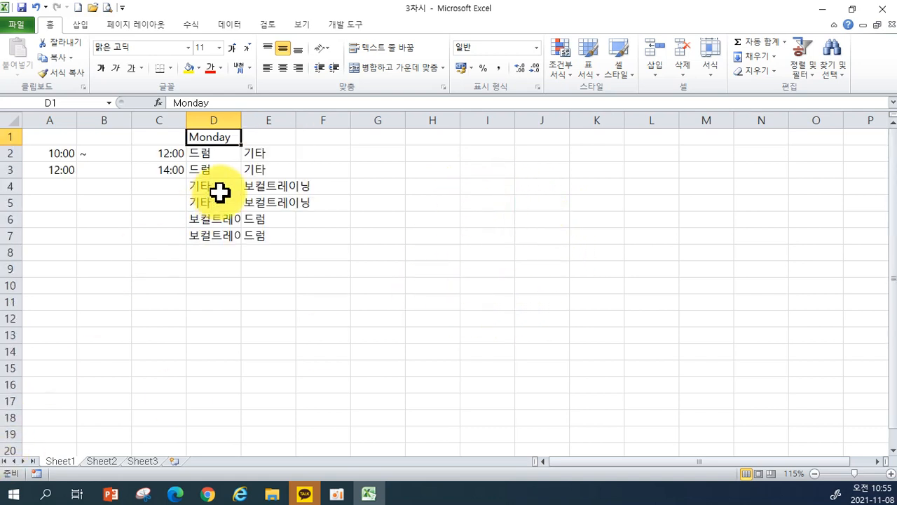
{"action": "scroll", "coordinate": [224, 405], "scroll_direction": "down", "scroll_amount": 2}
{"action": "scroll", "coordinate": [287, 393], "scroll_direction": "up", "scroll_amount": 2}
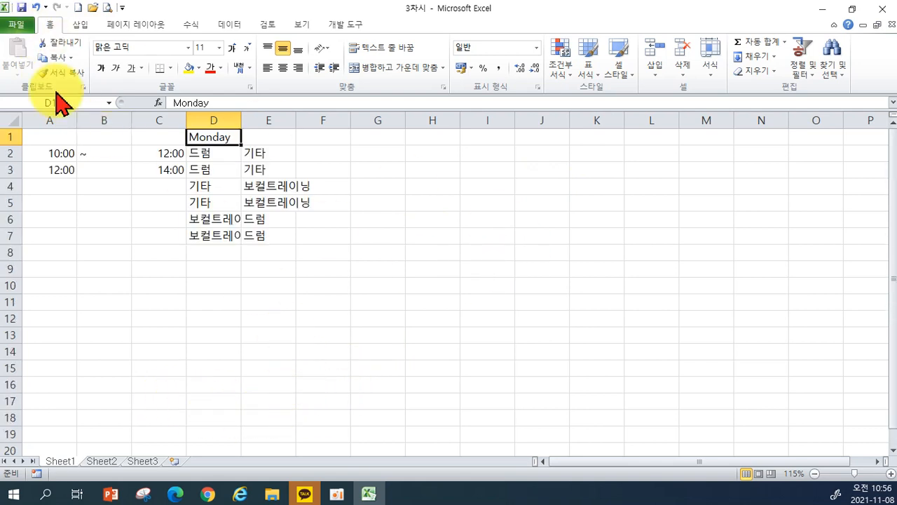
Step: Create a new blank workbook
{"action": "left_click", "coordinate": [20, 29]}
{"action": "left_click", "coordinate": [40, 175]}
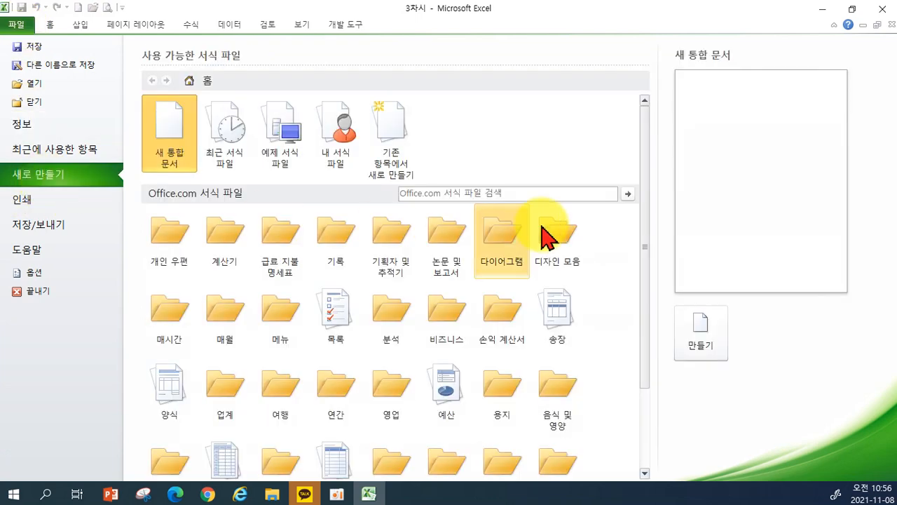
{"action": "left_click", "coordinate": [700, 337]}
{"action": "left_click", "coordinate": [15, 28]}
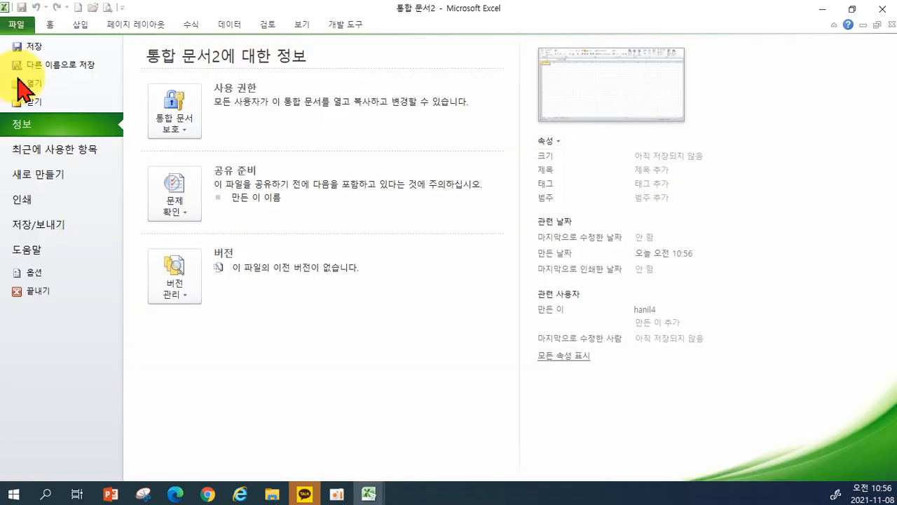
{"action": "left_click", "coordinate": [37, 175]}
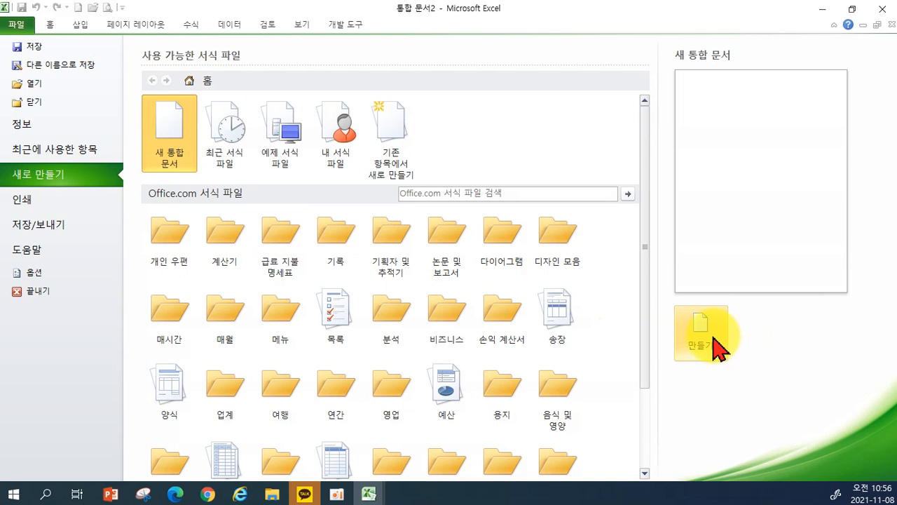
{"action": "left_click", "coordinate": [17, 27]}
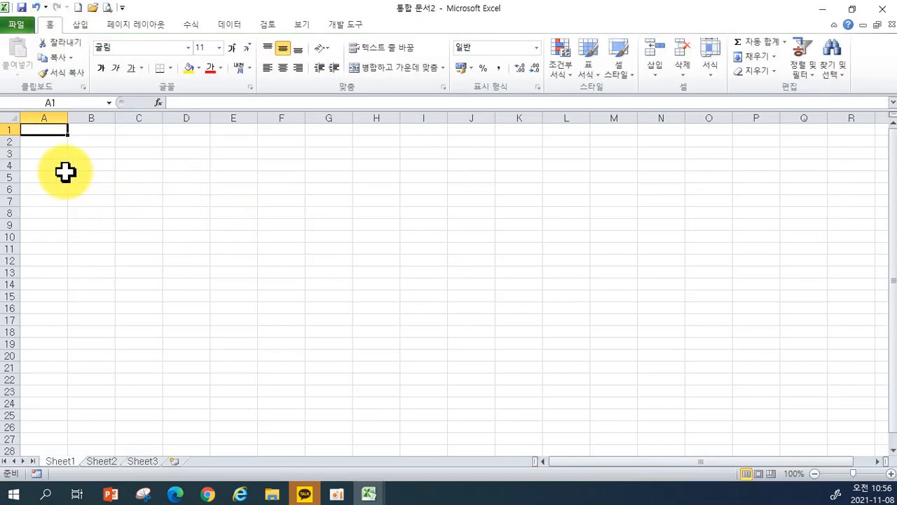
Step: Enter the column header 지역 in cell A1 of the blank sheet
{"action": "left_click", "coordinate": [54, 167]}
{"action": "scroll", "coordinate": [54, 167], "scroll_direction": "up", "scroll_amount": 2, "text": "ctrl"}
{"action": "scroll", "coordinate": [56, 160], "scroll_direction": "up", "scroll_amount": 2, "text": "ctrl"}
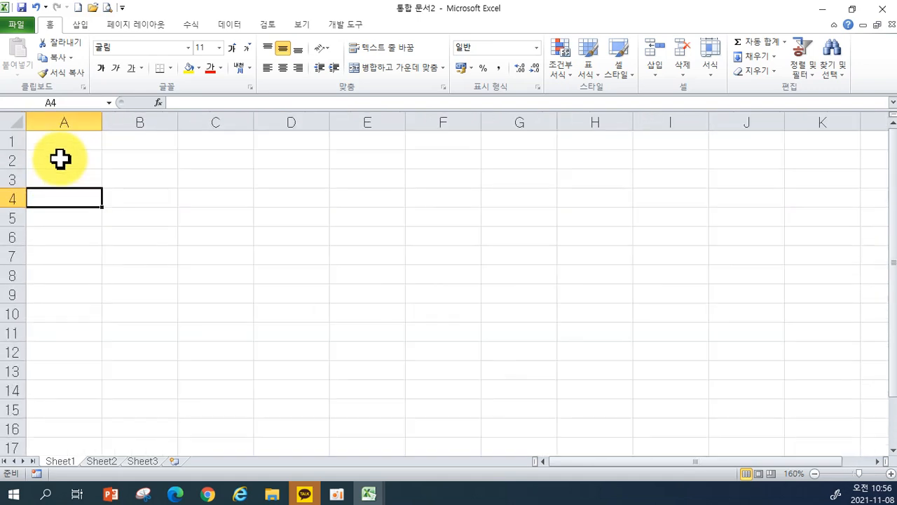
{"action": "scroll", "coordinate": [67, 150], "scroll_direction": "up", "scroll_amount": 1, "text": "ctrl"}
{"action": "left_click", "coordinate": [70, 147]}
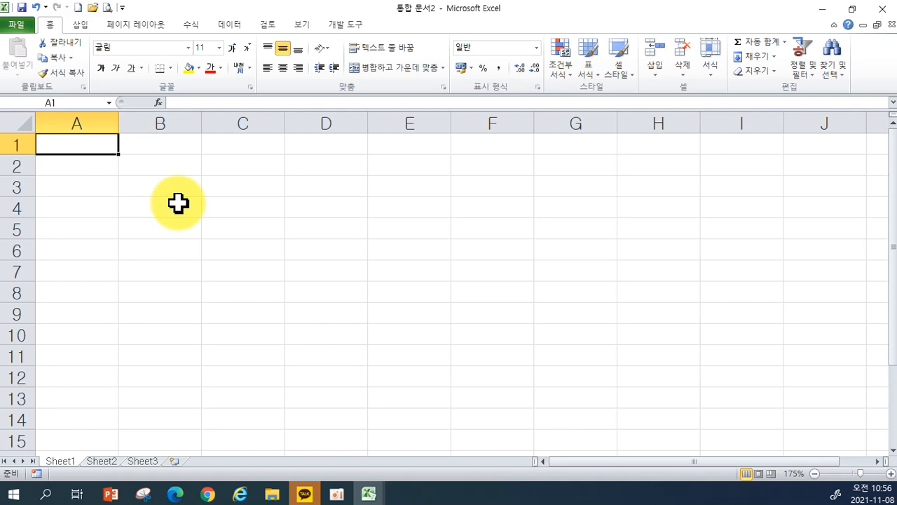
{"action": "type", "text": "1"}
{"action": "key", "text": "BackSpace"}
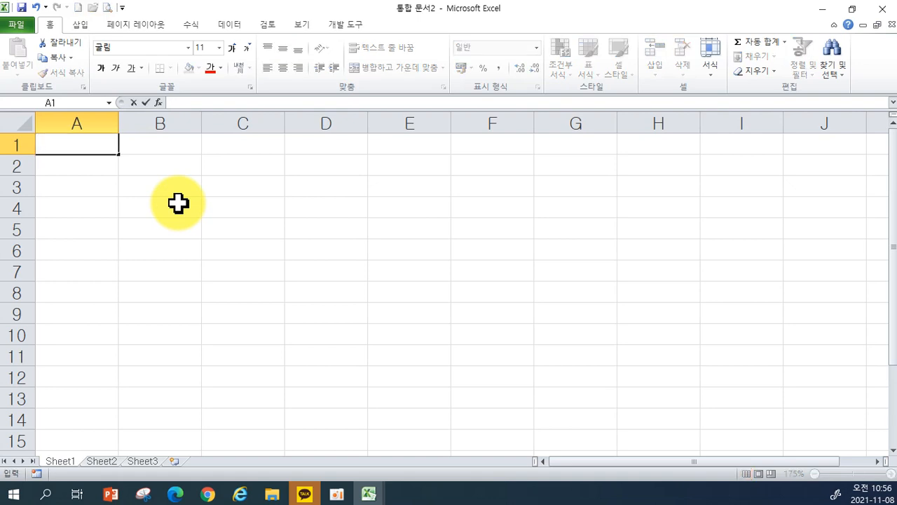
{"action": "type", "text": "지역"}
{"action": "key", "text": "Return"}
Step: List the regions 서울, 부산, 대구 and 인천 in cells A2 to A5
{"action": "type", "text": "서울"}
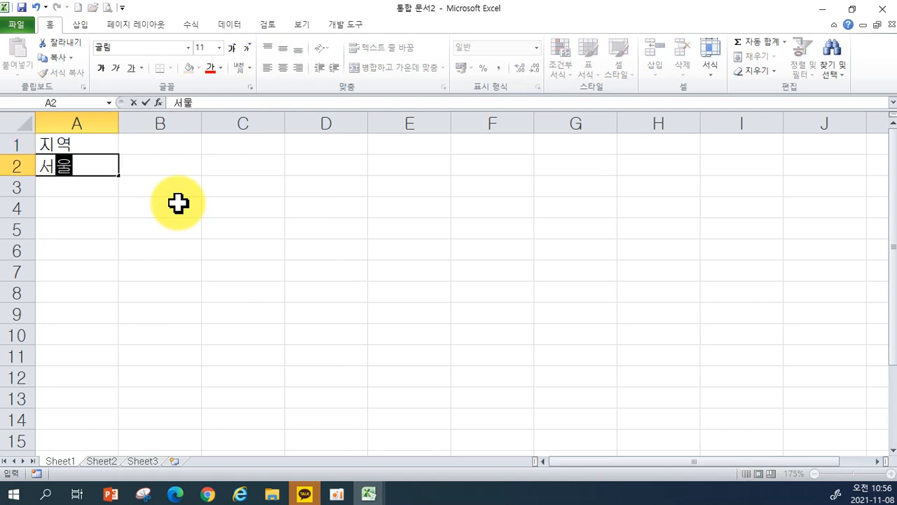
{"action": "key", "text": "Return"}
{"action": "type", "text": "부산"}
{"action": "key", "text": "Return"}
{"action": "type", "text": "ㅐㄱ"}
{"action": "key", "text": "BackSpace"}
{"action": "key", "text": "BackSpace"}
{"action": "type", "text": "대구"}
{"action": "key", "text": "Return"}
{"action": "type", "text": "ㅇ"}
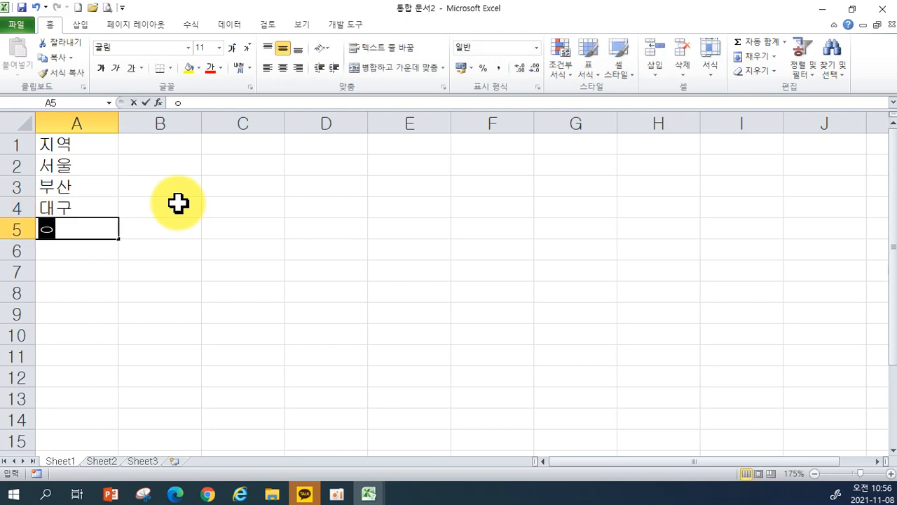
{"action": "type", "text": "인천"}
{"action": "key", "text": "Return"}
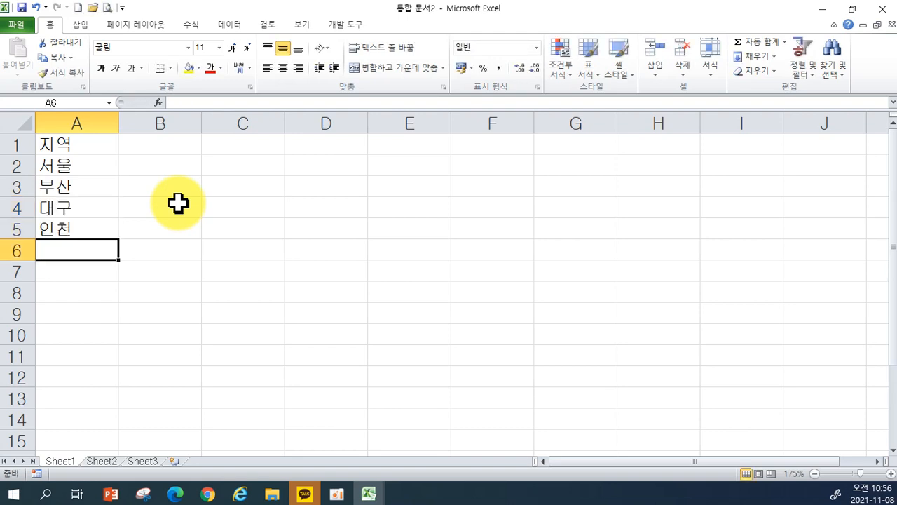
Step: Continue the region list with 서울, 부산 and 대전 in cells A6 to A8
{"action": "type", "text": "서울"}
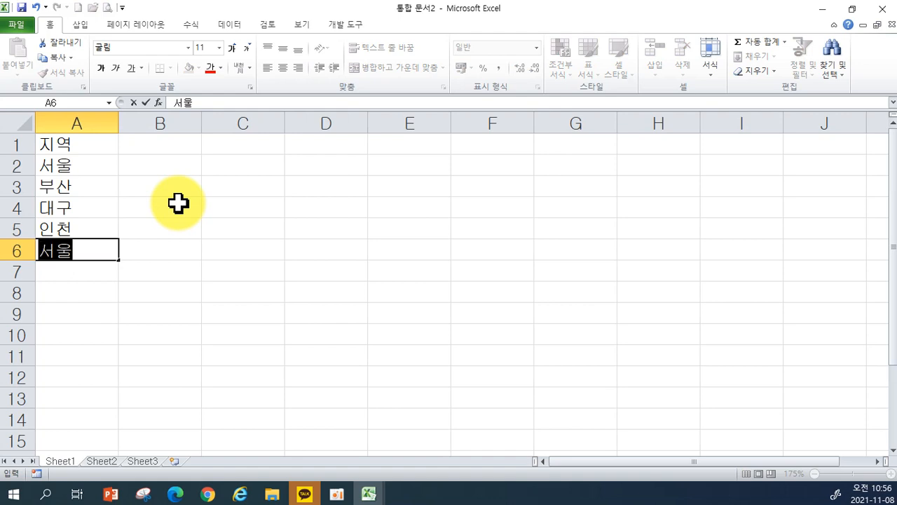
{"action": "key", "text": "Return"}
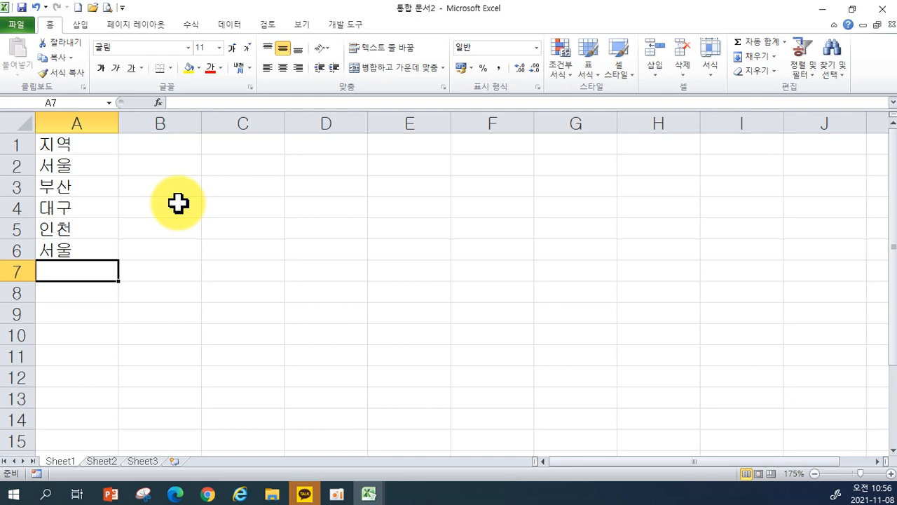
{"action": "type", "text": "부산"}
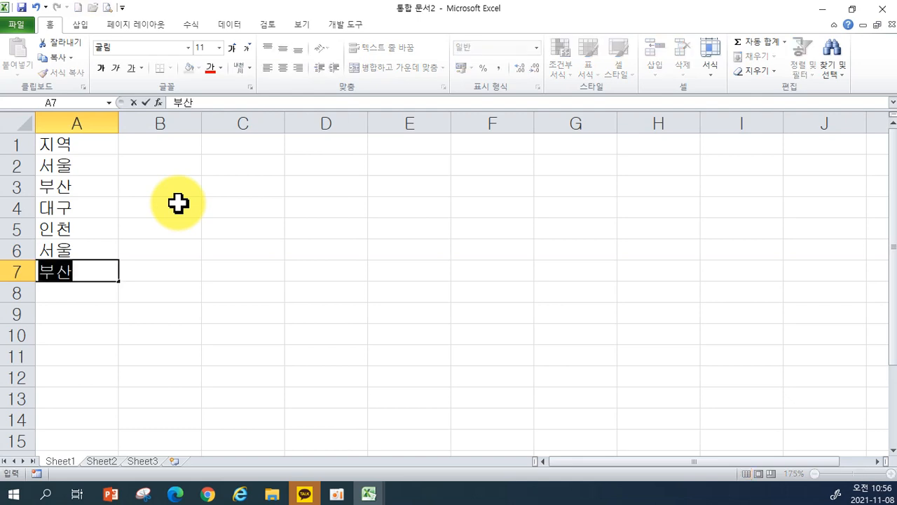
{"action": "key", "text": "Return"}
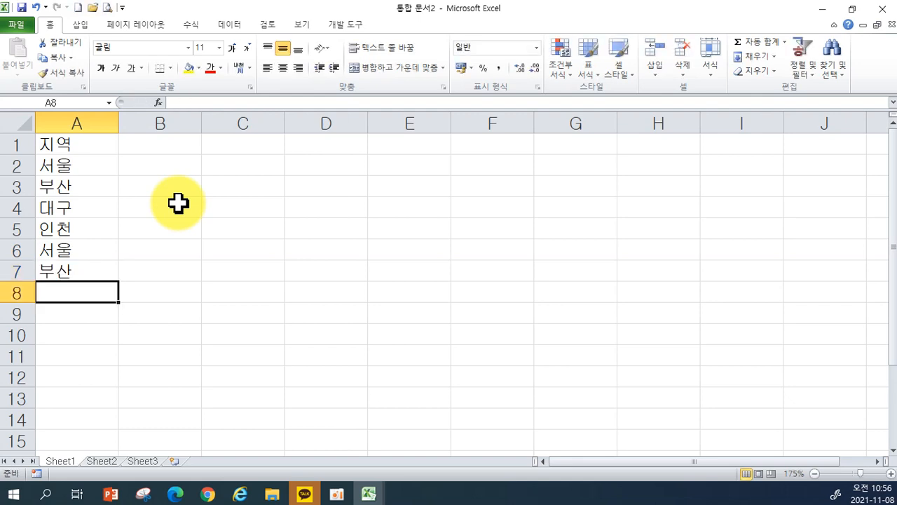
{"action": "type", "text": "대구"}
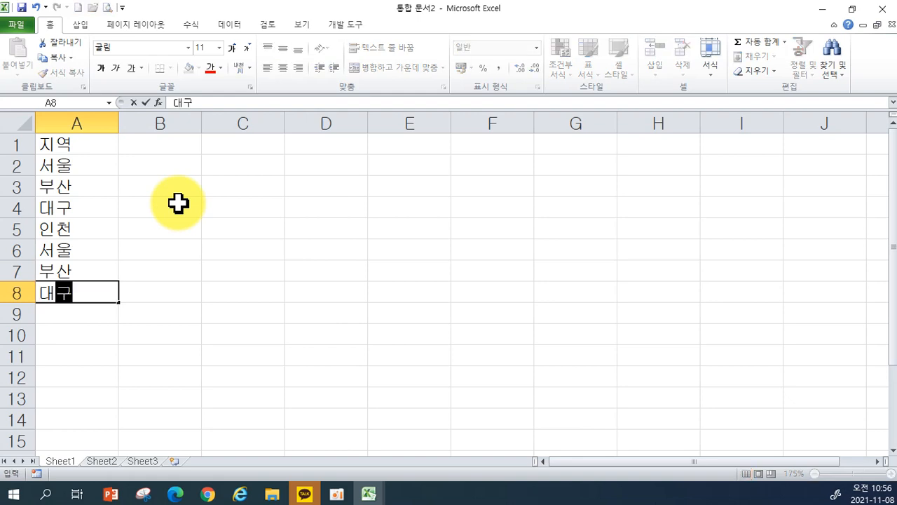
{"action": "type", "text": "ㅅㅓㄴ"}
{"action": "key", "text": "Return"}
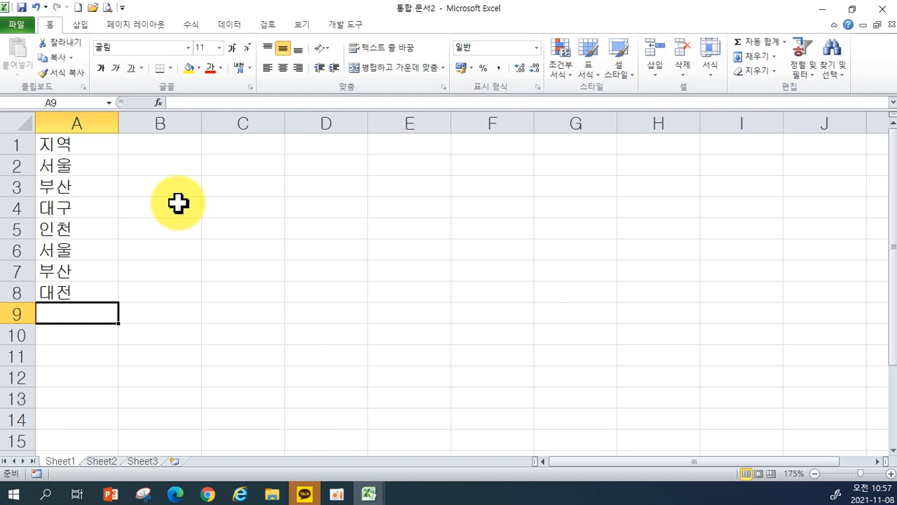
Step: Enter 한일 in cell B1 and reselect that cell
{"action": "left_click", "coordinate": [180, 141]}
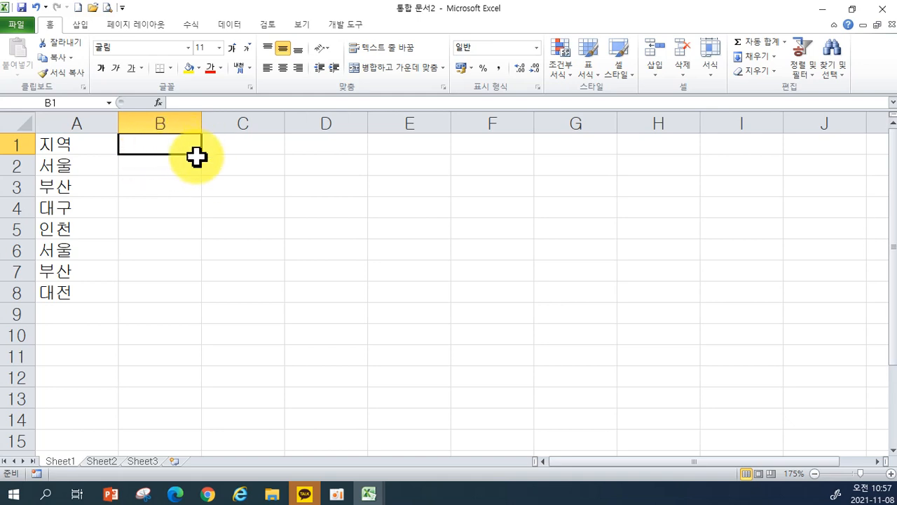
{"action": "type", "text": "한일"}
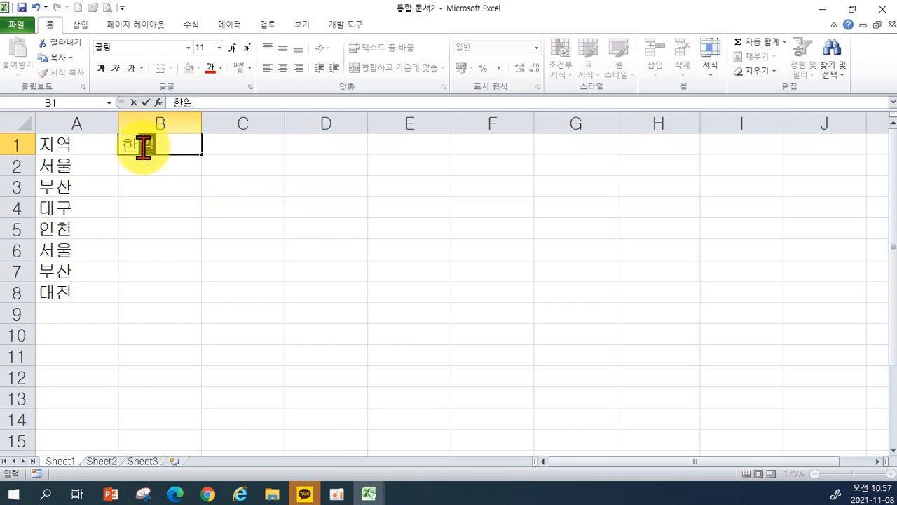
{"action": "left_click", "coordinate": [240, 173]}
{"action": "left_click", "coordinate": [174, 148]}
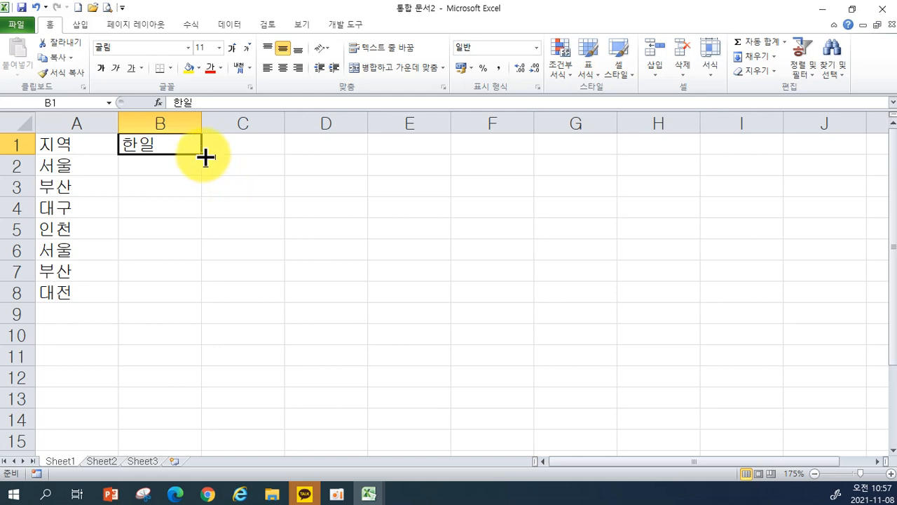
Step: Try AutoFill of 한일 from B1 through B8, and undo the fill
{"action": "left_click_drag", "start_coordinate": [205, 157], "coordinate": [202, 303]}
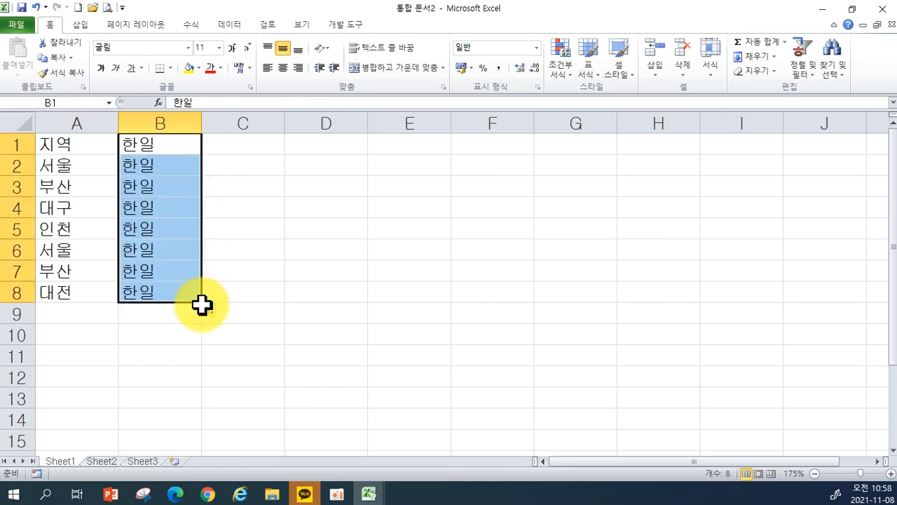
{"action": "left_click", "coordinate": [232, 147]}
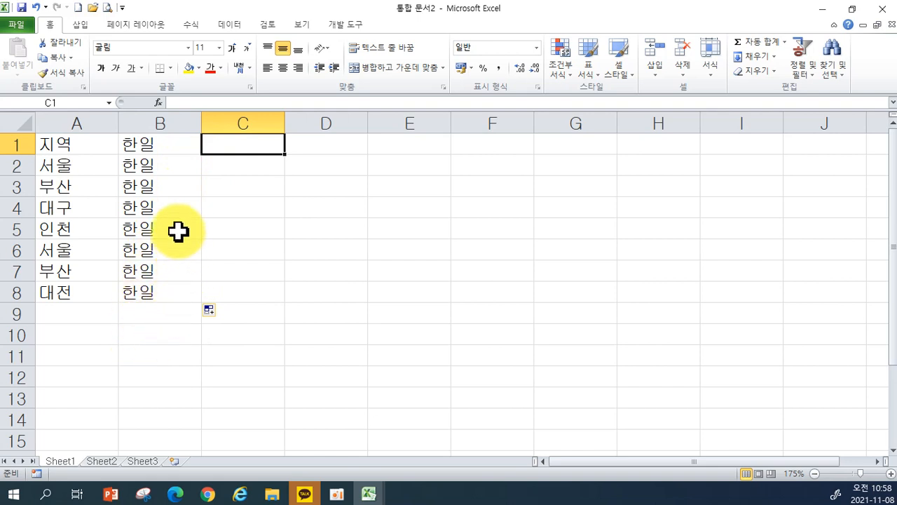
{"action": "left_click", "coordinate": [38, 7]}
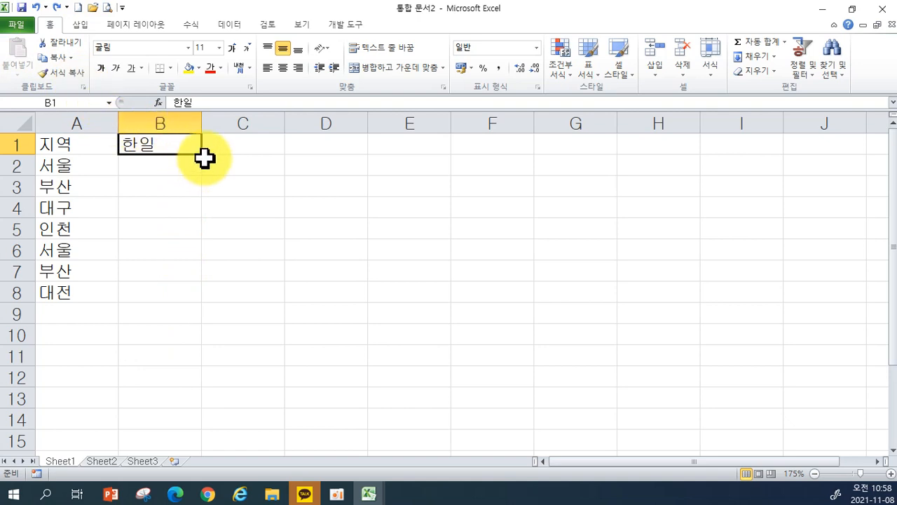
Step: Fill 한일 down from cell B1 through B8
{"action": "left_click_drag", "start_coordinate": [203, 152], "coordinate": [211, 300]}
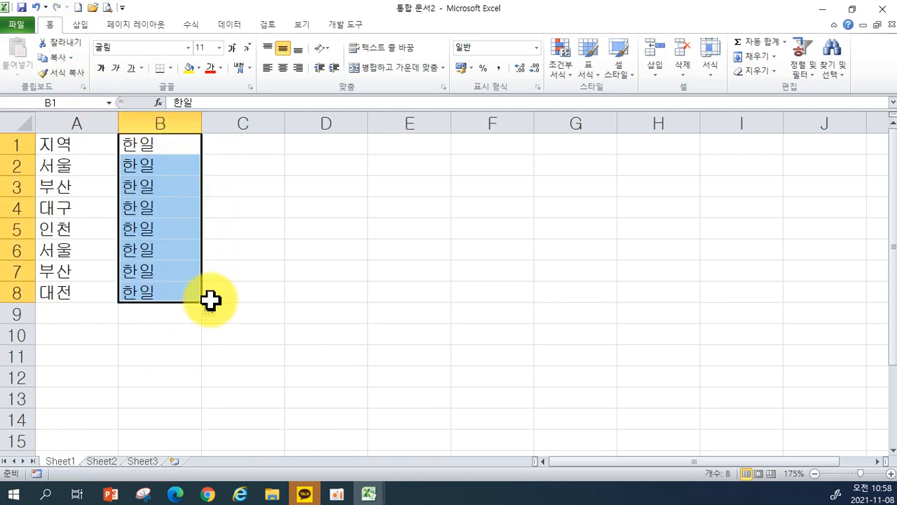
Step: Enter the number 1 in cell C1
{"action": "left_click", "coordinate": [235, 147]}
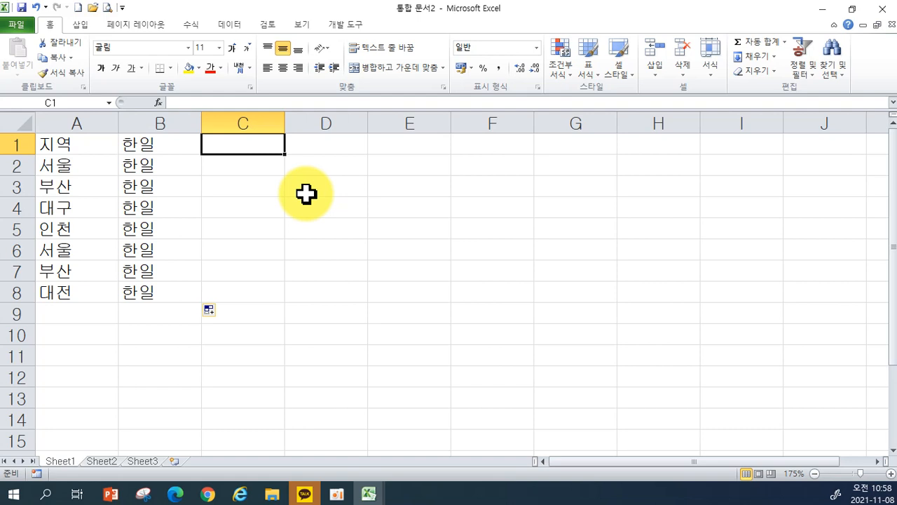
{"action": "type", "text": "1"}
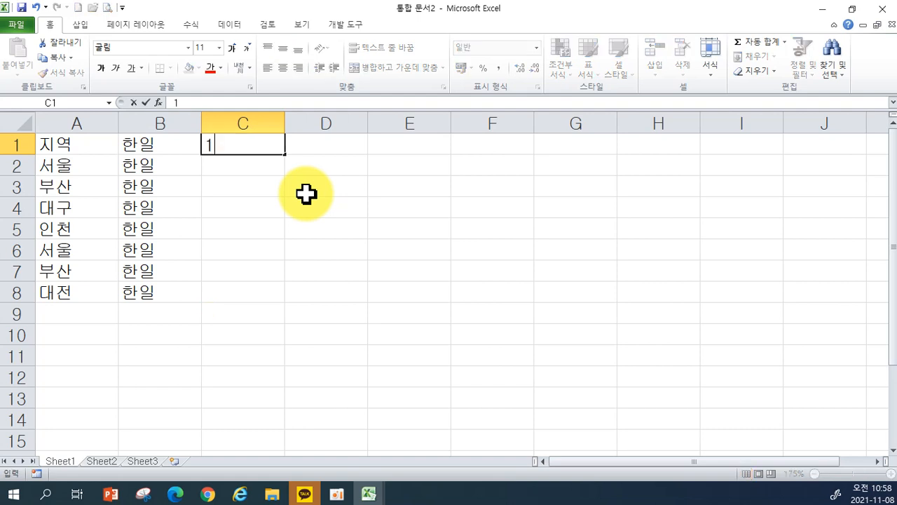
{"action": "key", "text": "Return"}
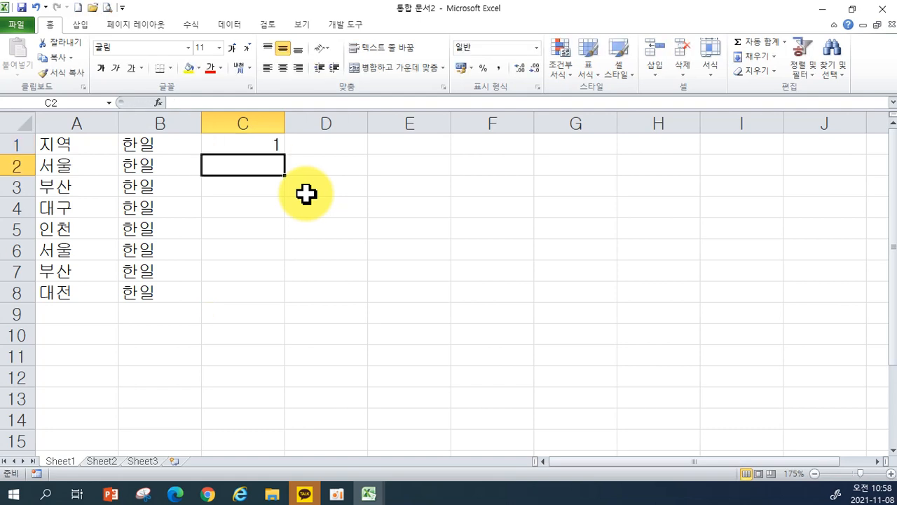
Step: Try AutoFill of the number 1 as plain copies from C1 through C8, and undo the fill
{"action": "left_click", "coordinate": [251, 148]}
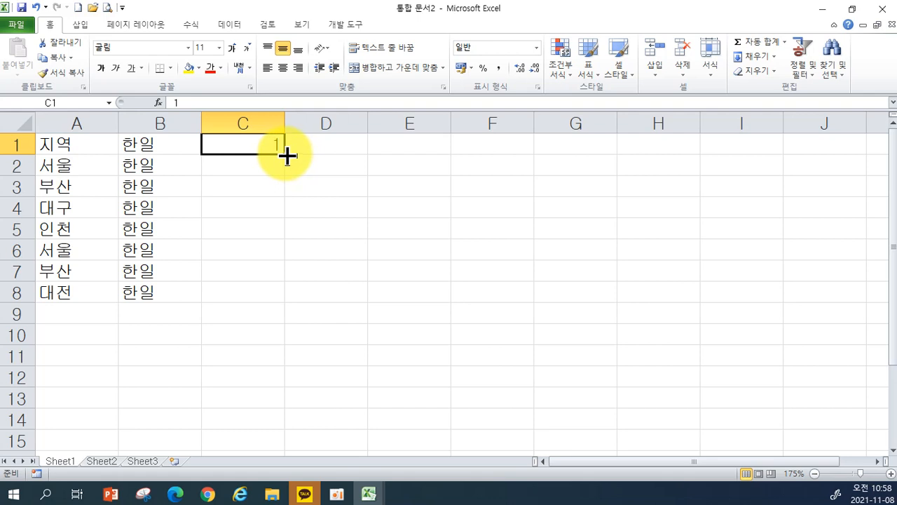
{"action": "left_click_drag", "start_coordinate": [288, 155], "coordinate": [285, 303]}
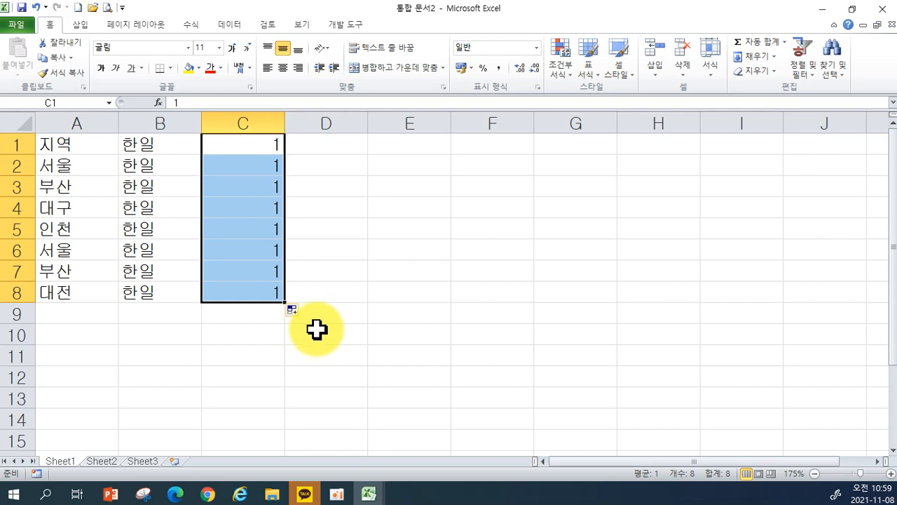
{"action": "key", "text": "ctrl+z"}
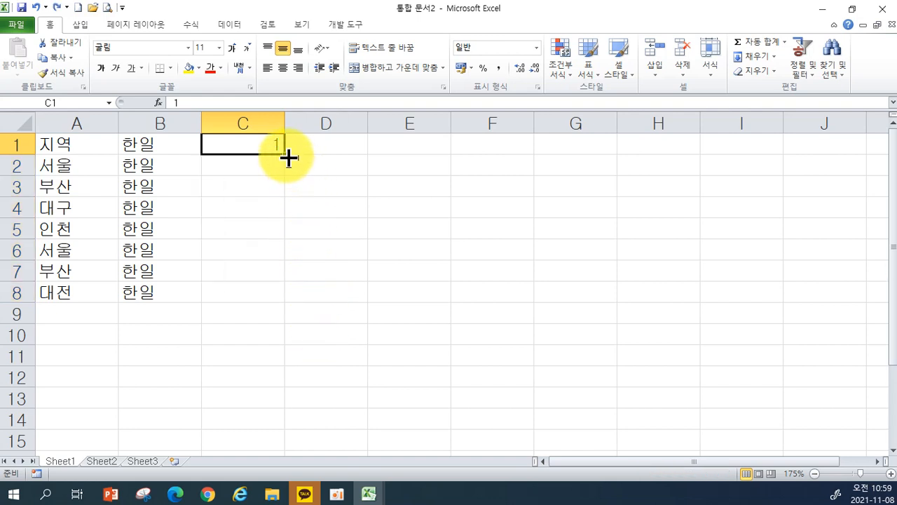
Step: AutoFill cell C1 down through C8 as an increasing series from 1 to 8
{"action": "key", "text": "ctrl"}
{"action": "left_click_drag", "start_coordinate": [288, 157], "coordinate": [289, 300]}
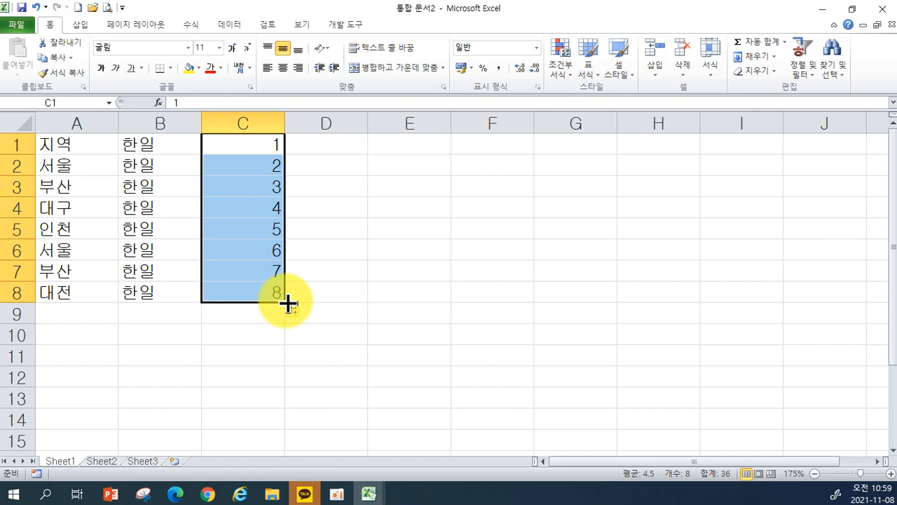
{"action": "left_click_drag", "start_coordinate": [287, 303], "coordinate": [288, 303]}
Step: Enter 중곡1동 in cell D1
{"action": "left_click", "coordinate": [321, 145]}
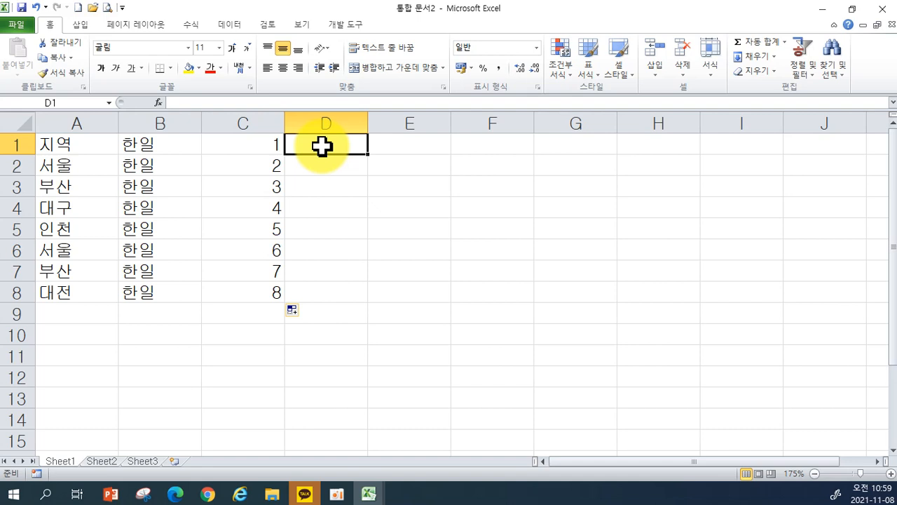
{"action": "type", "text": "중곡1동"}
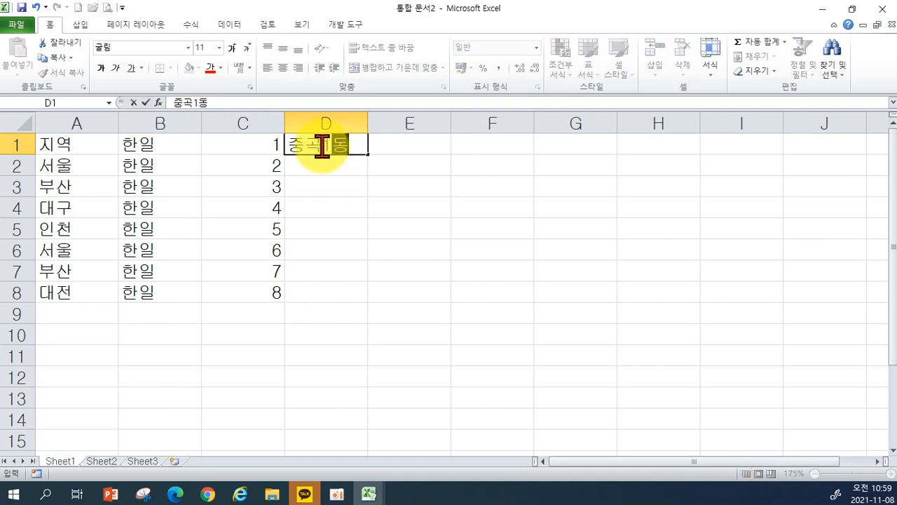
{"action": "key", "text": "Return"}
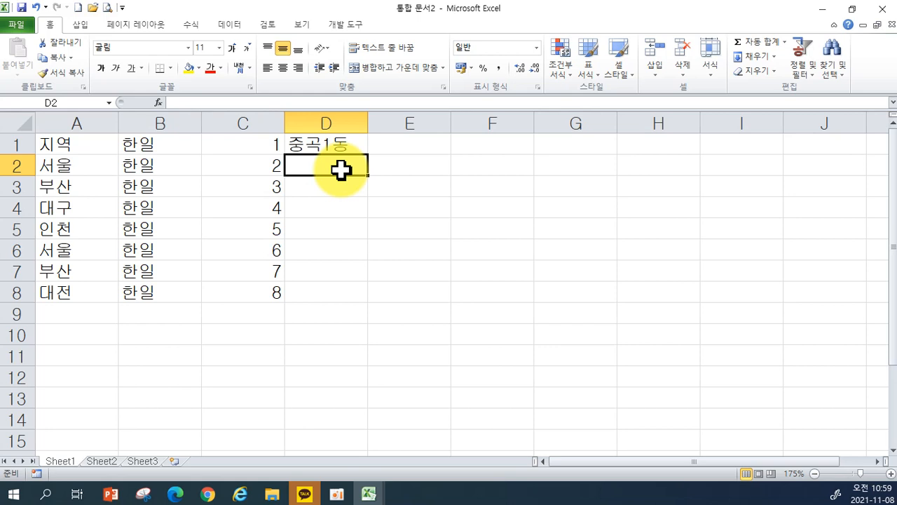
Step: Try AutoFill of 중곡1동 from D1 through D8 as a series up to 중곡8동, and undo the fill
{"action": "left_click", "coordinate": [324, 146]}
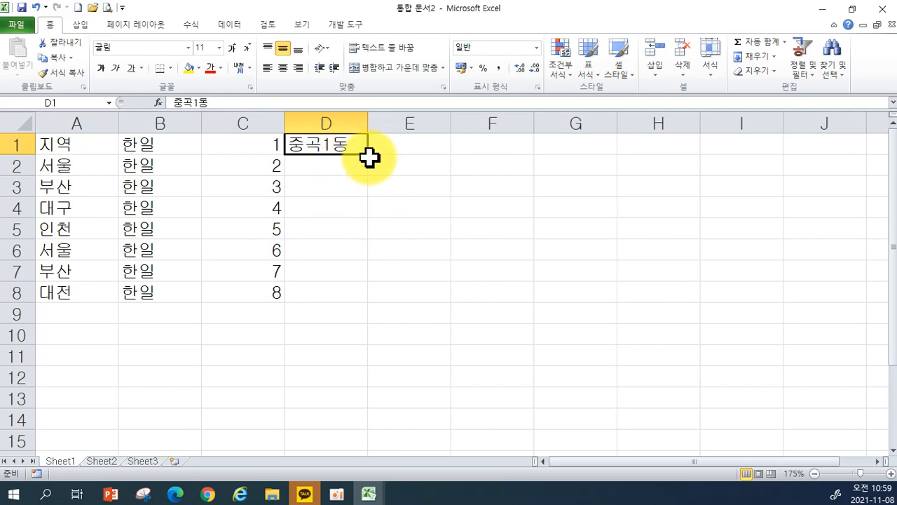
{"action": "left_click_drag", "start_coordinate": [371, 156], "coordinate": [371, 156]}
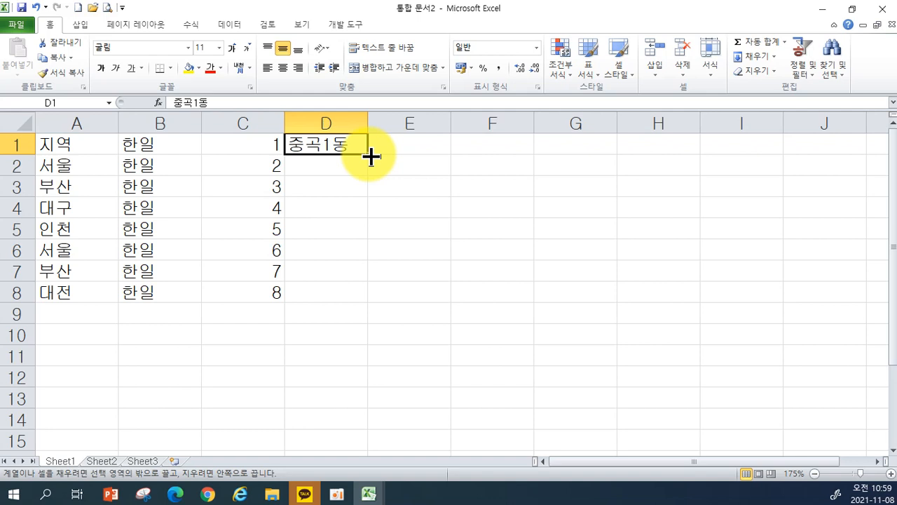
{"action": "left_click_drag", "start_coordinate": [372, 156], "coordinate": [367, 309]}
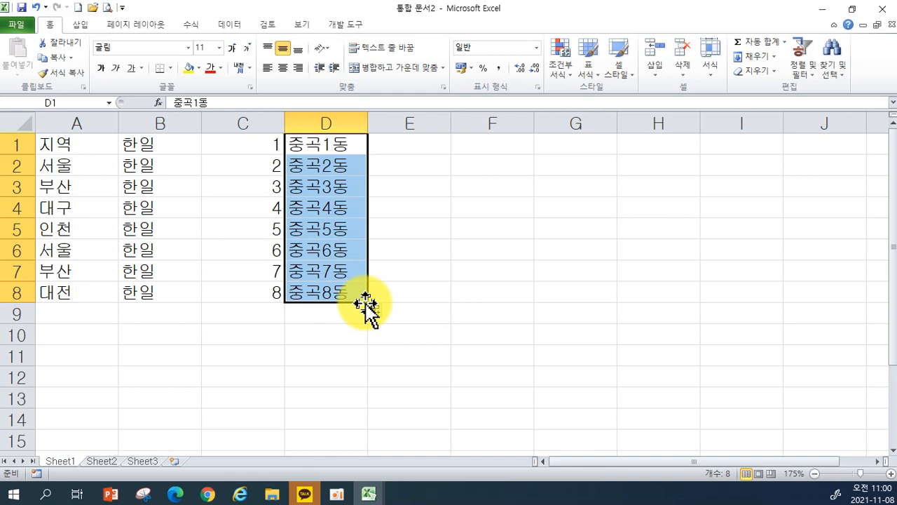
{"action": "key", "text": "ctrl+z"}
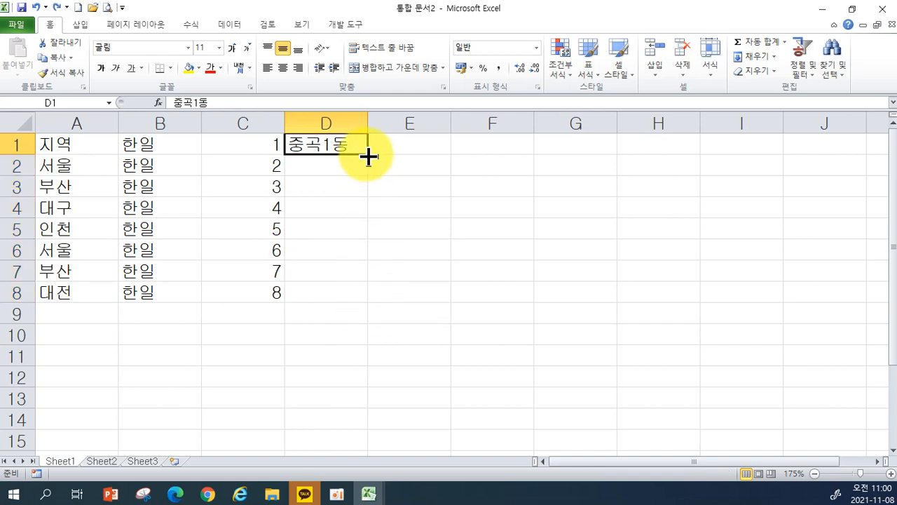
Step: AutoFill identical copies of 중곡1동 from D1 through D8, and deselect the filled range
{"action": "left_click_drag", "start_coordinate": [369, 156], "coordinate": [349, 300]}
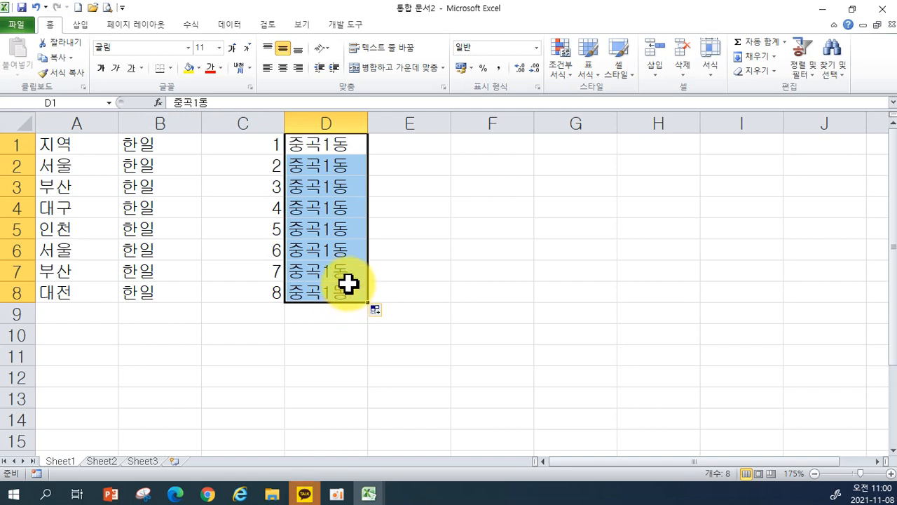
{"action": "left_click", "coordinate": [401, 149]}
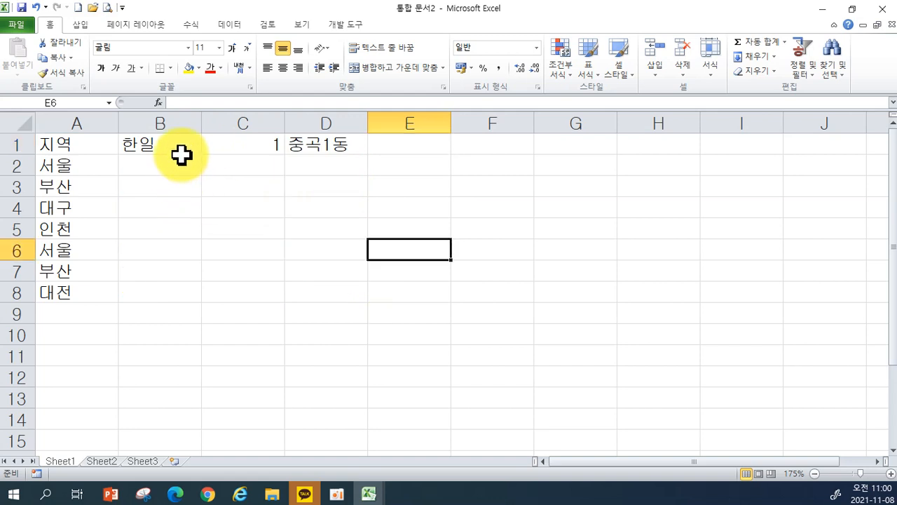
Step: Fill 한일 down from B1 through B8, undo that fill and repeat it over the same cells
{"action": "left_click", "coordinate": [178, 146]}
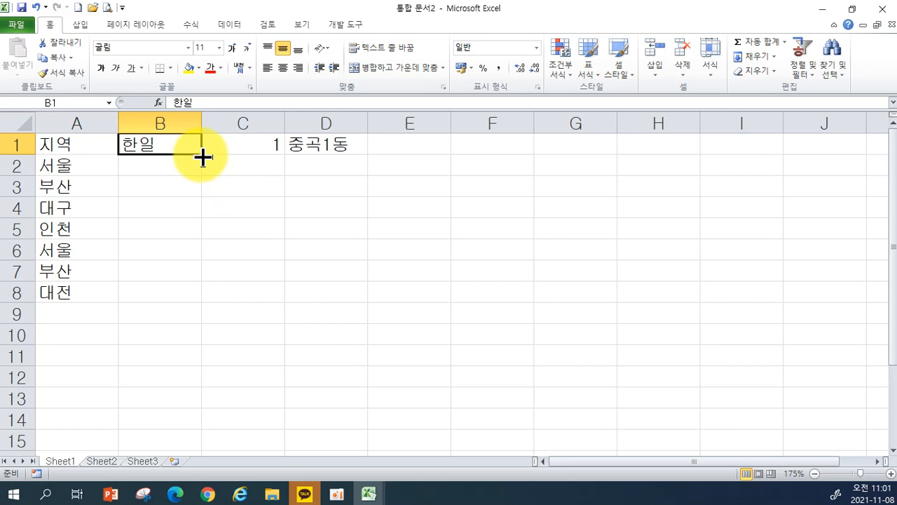
{"action": "left_click_drag", "start_coordinate": [202, 157], "coordinate": [211, 297]}
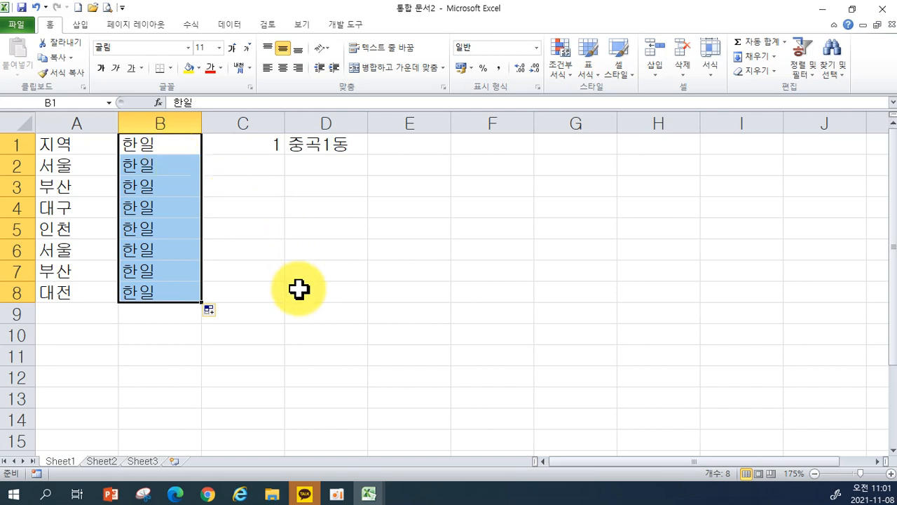
{"action": "key", "text": "ctrl+z"}
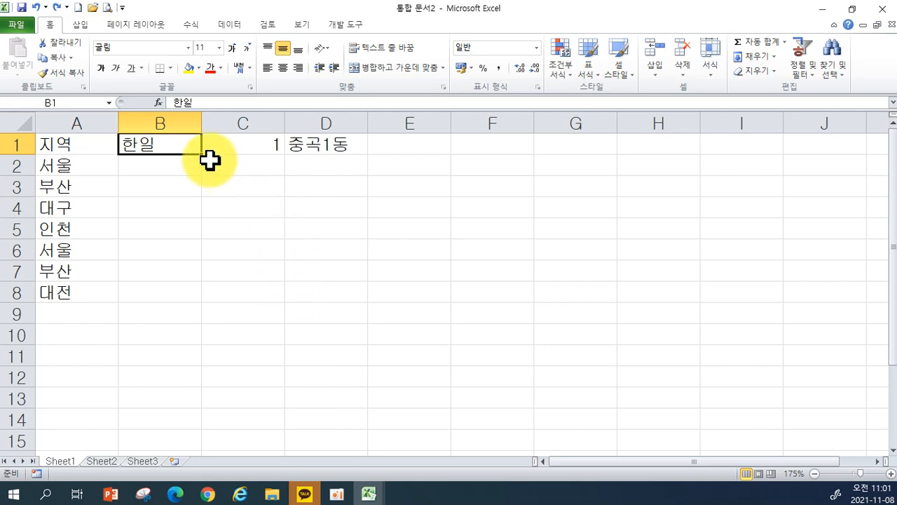
{"action": "left_click_drag", "start_coordinate": [202, 154], "coordinate": [203, 303]}
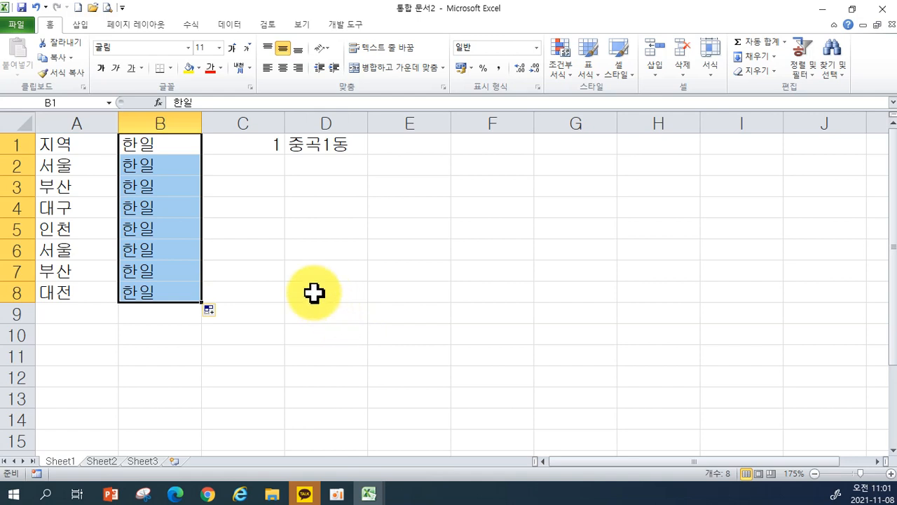
Step: Change the value of cell C1 to 7
{"action": "left_click", "coordinate": [258, 140]}
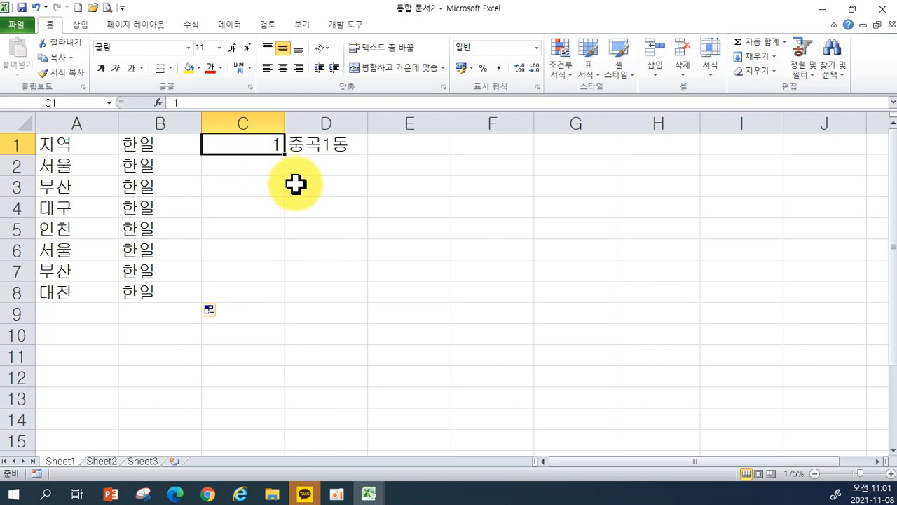
{"action": "type", "text": "7"}
{"action": "key", "text": "Return"}
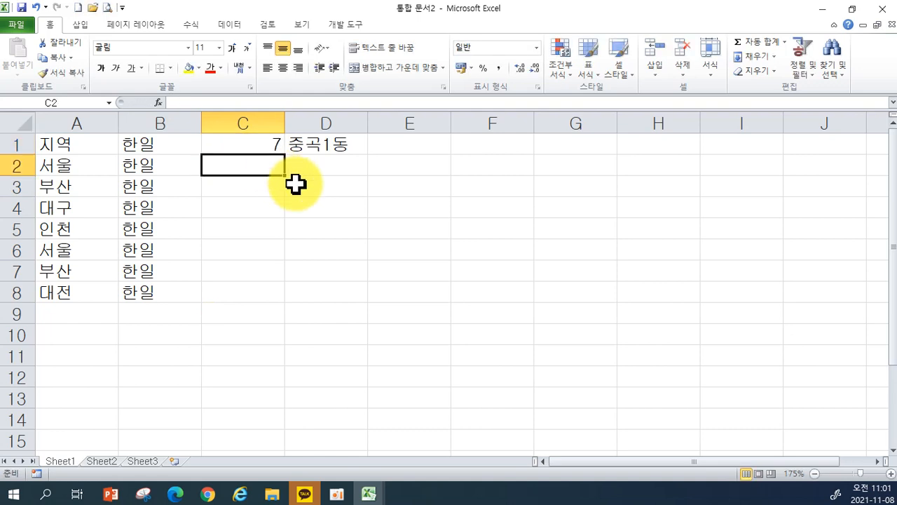
Step: Try AutoFill of the number 7 as plain copies from C1 through C8, and undo the fill
{"action": "left_click", "coordinate": [252, 147]}
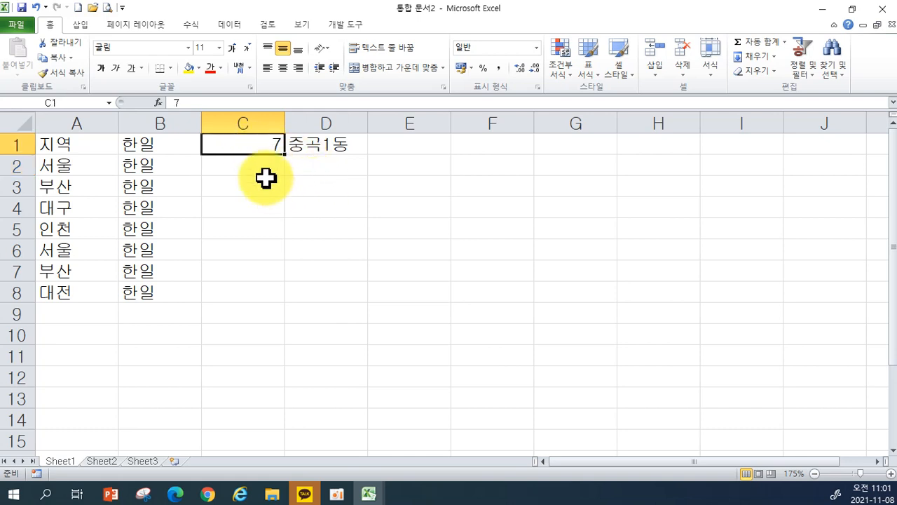
{"action": "left_click_drag", "start_coordinate": [285, 155], "coordinate": [277, 301]}
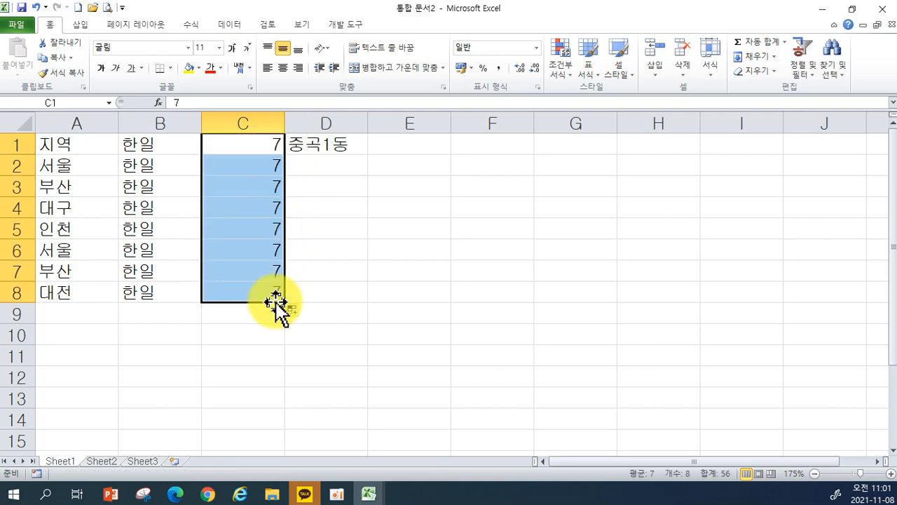
{"action": "key", "text": "ctrl+z"}
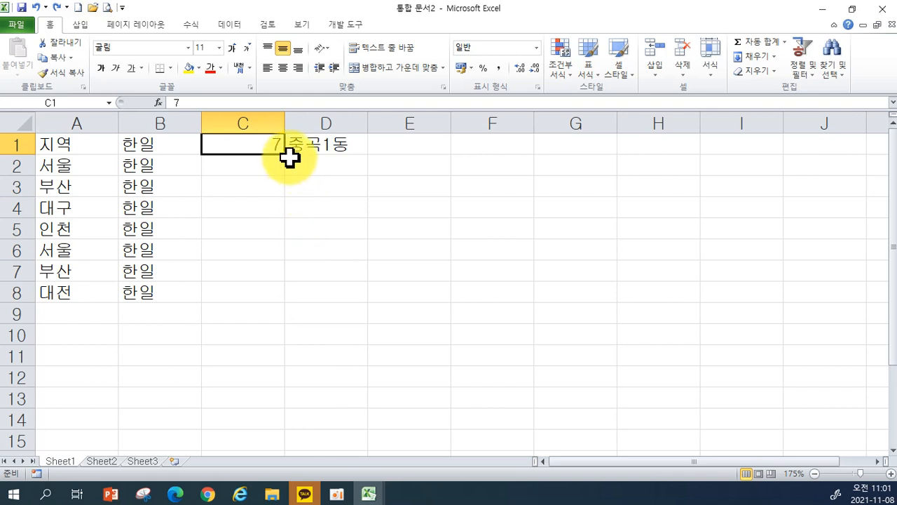
Step: AutoFill cell C1 down through C8 as an increasing series from 7 to 14
{"action": "left_click_drag", "start_coordinate": [287, 156], "coordinate": [289, 298]}
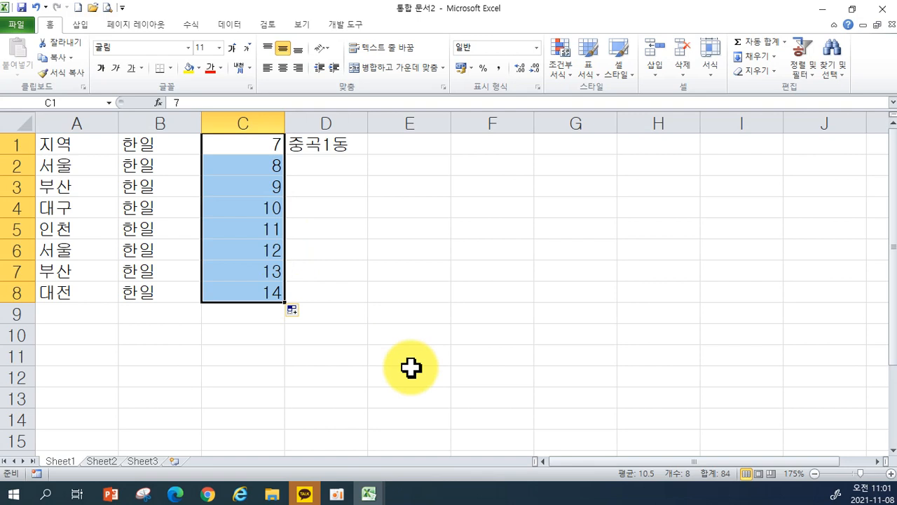
Step: Try AutoFill of D1 through D8 as a numbered series from 중곡1동 to 중곡8동, and undo the fill
{"action": "left_click", "coordinate": [315, 137]}
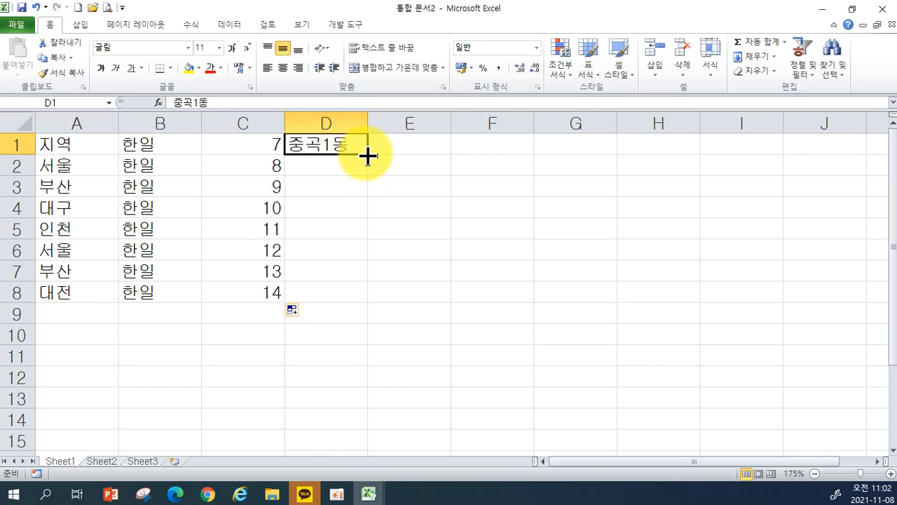
{"action": "left_click_drag", "start_coordinate": [368, 155], "coordinate": [368, 156]}
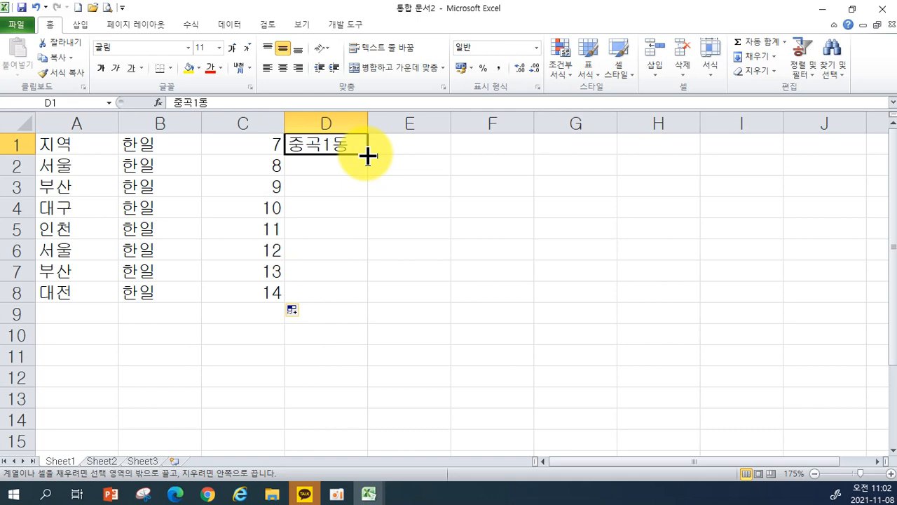
{"action": "left_click_drag", "start_coordinate": [367, 155], "coordinate": [345, 304]}
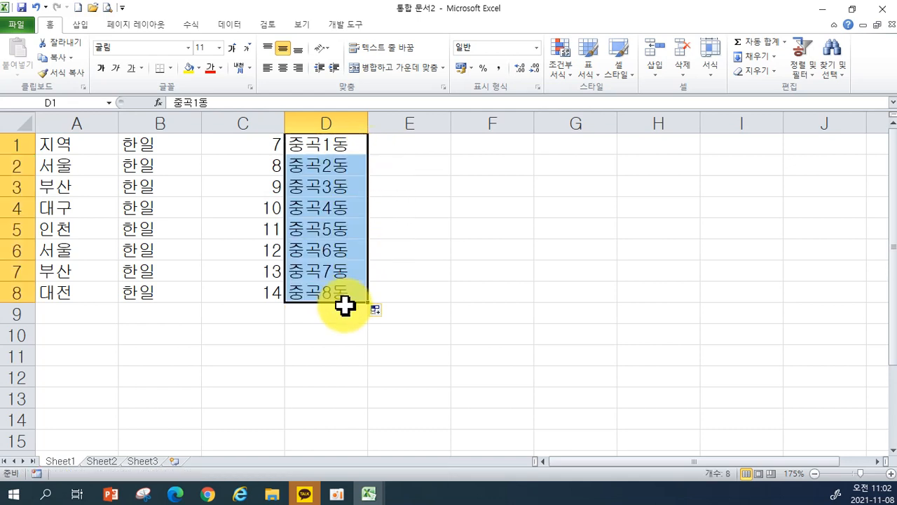
{"action": "key", "text": "ctrl+z"}
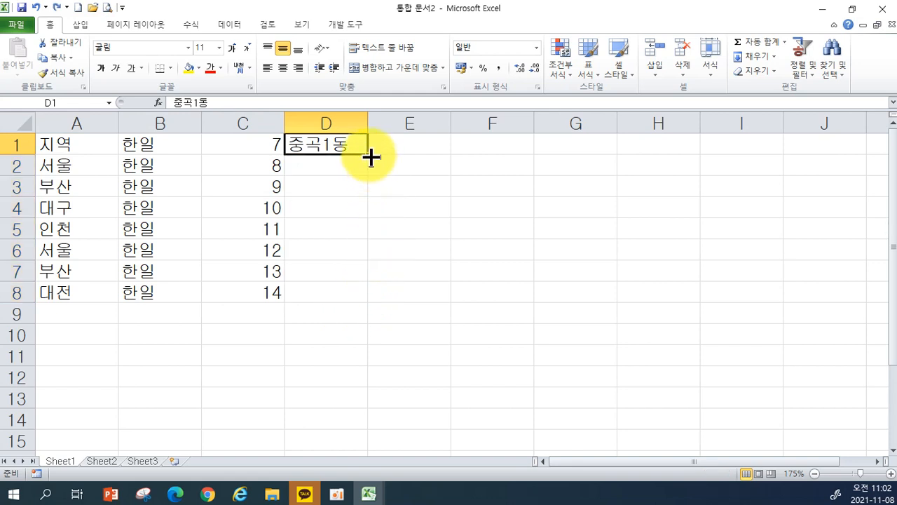
Step: Fill cells D1 through D8 with identical copies of 중곡1동 without increasing the number
{"action": "left_click_drag", "start_coordinate": [371, 157], "coordinate": [359, 297]}
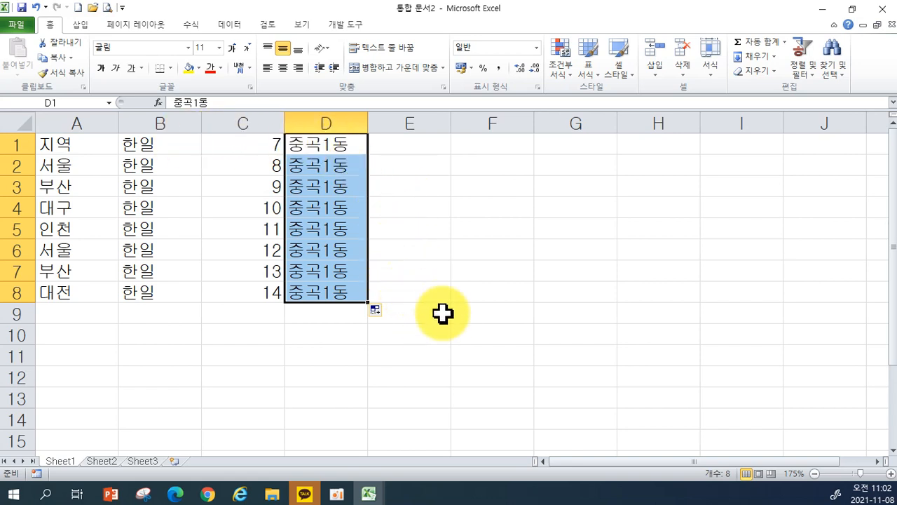
Step: Enter 1학년1반 in cell E1 and reselect that cell
{"action": "left_click", "coordinate": [391, 149]}
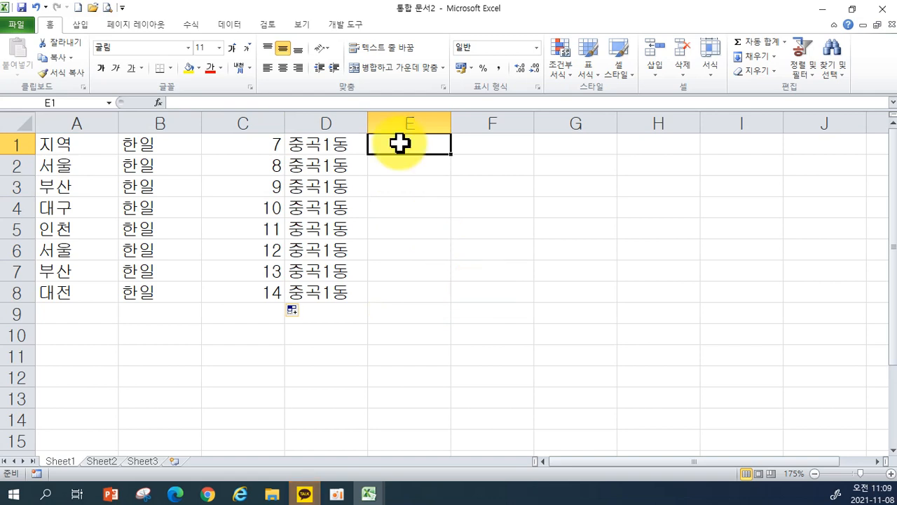
{"action": "type", "text": "1학년1반"}
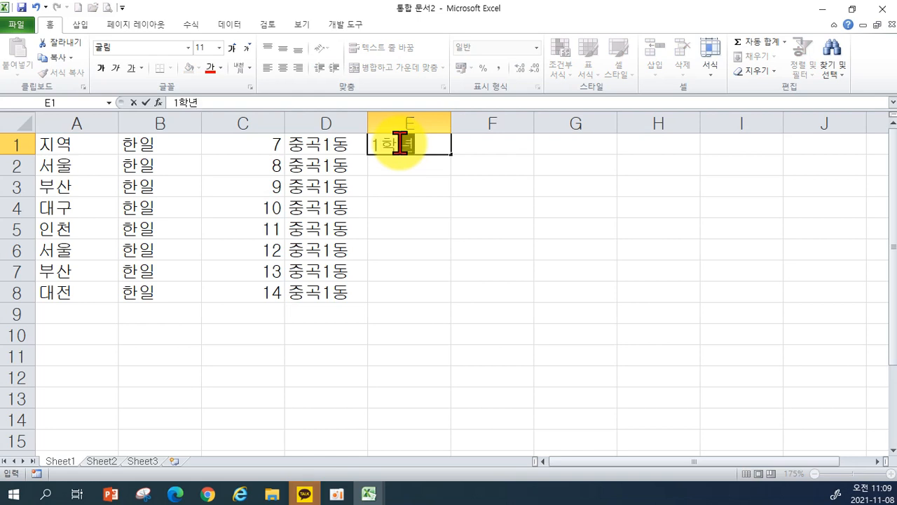
{"action": "key", "text": "Return"}
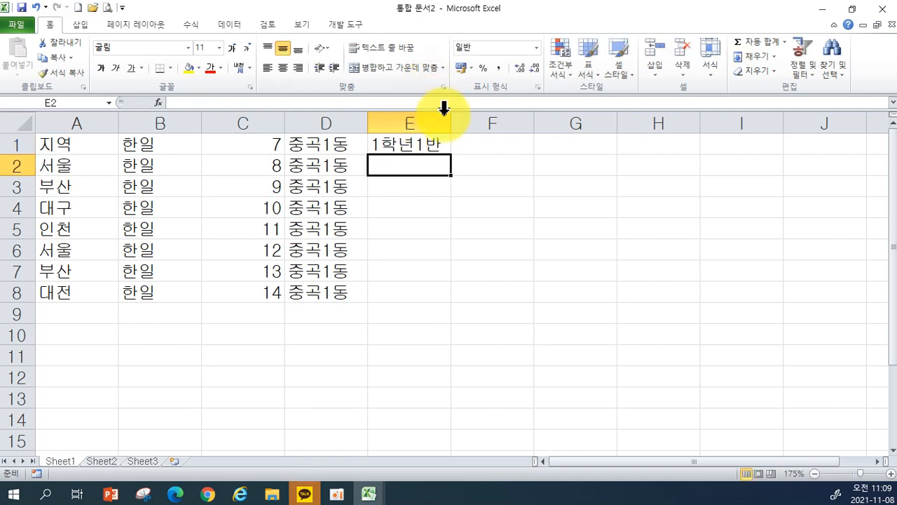
{"action": "left_click", "coordinate": [495, 171]}
{"action": "left_click", "coordinate": [422, 145]}
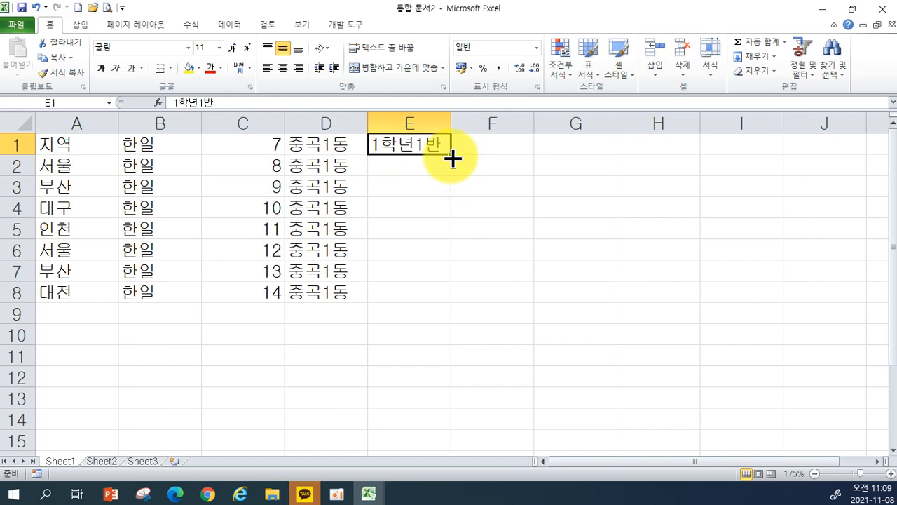
Step: Fill E1 through E8 with identical copies of 1학년1반 after trying and undoing a numbered series fill
{"action": "left_click_drag", "start_coordinate": [452, 156], "coordinate": [456, 306]}
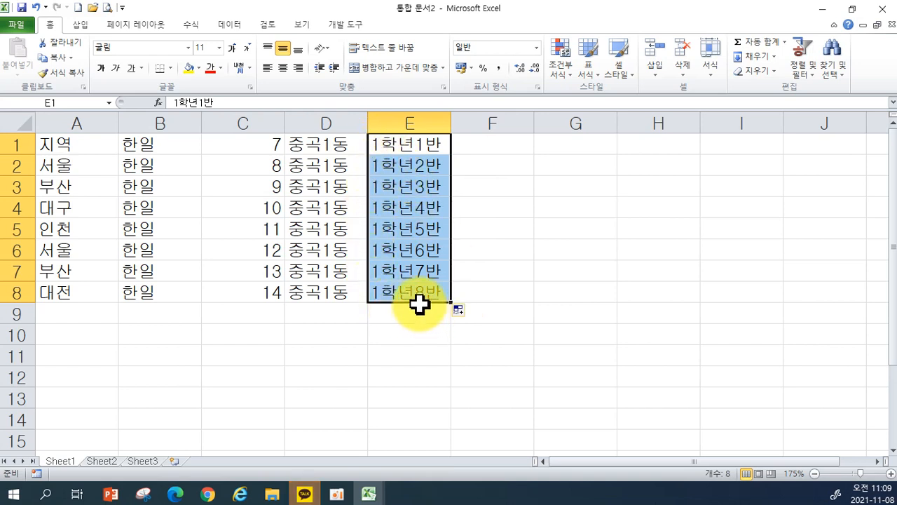
{"action": "key", "text": "ctrl+z"}
{"action": "left_click_drag", "start_coordinate": [455, 154], "coordinate": [444, 300]}
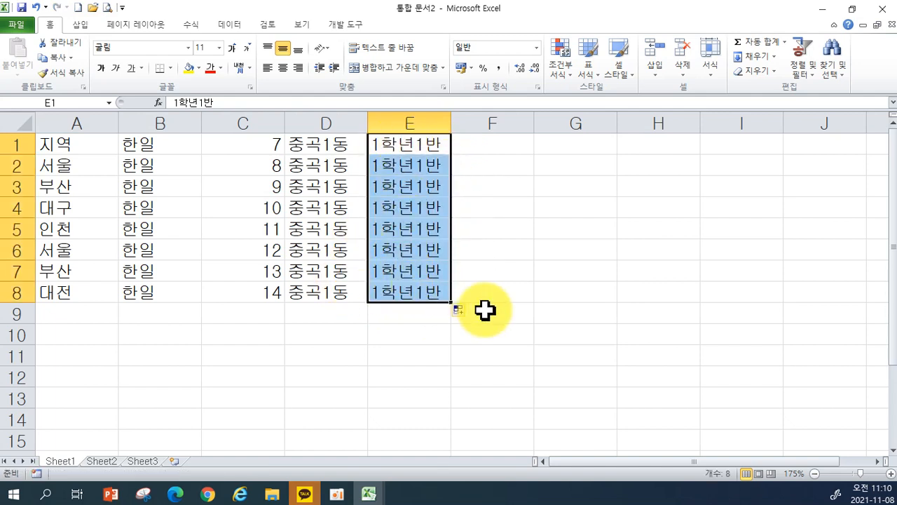
Step: Enter the date 21/11/8 in cell F1 and reselect that cell
{"action": "left_click", "coordinate": [492, 144]}
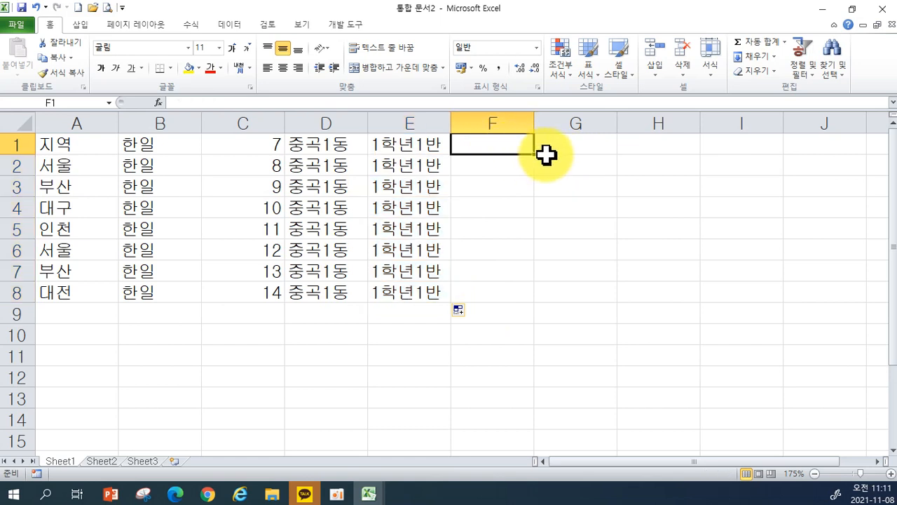
{"action": "type", "text": "21"}
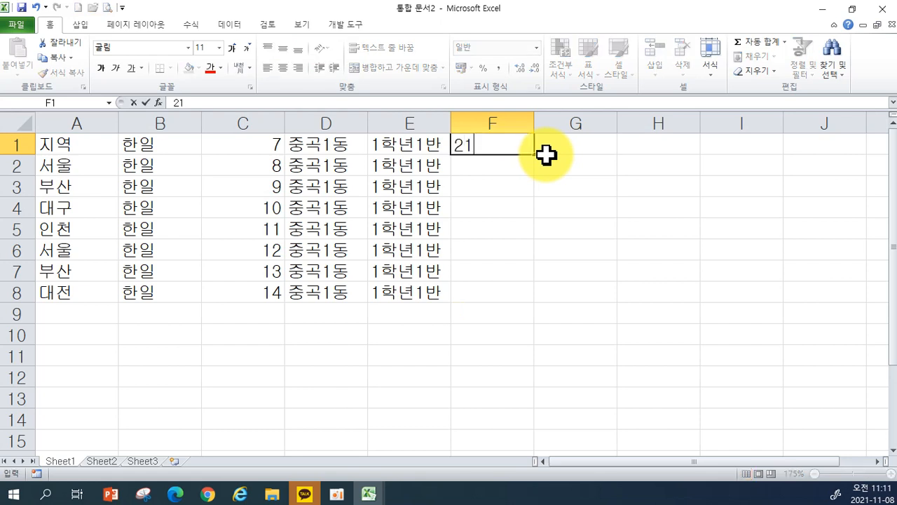
{"action": "type", "text": "/11/8"}
{"action": "key", "text": "Return"}
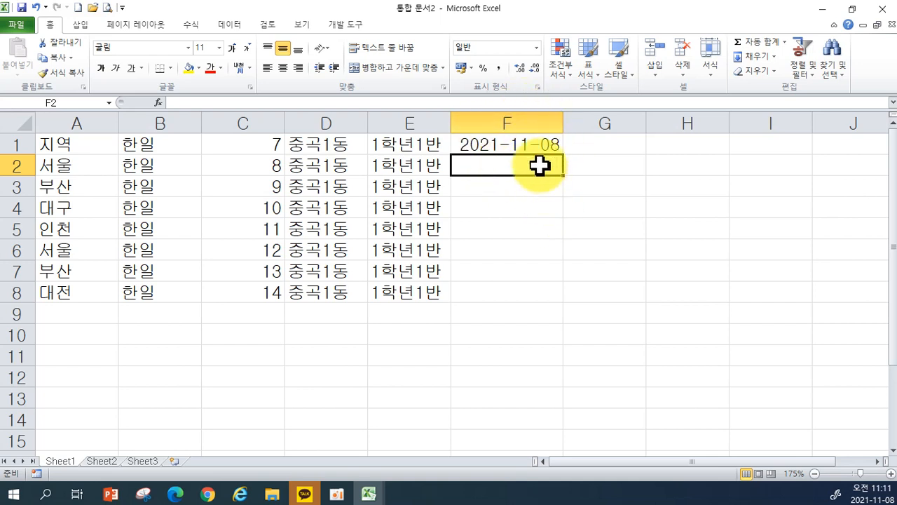
{"action": "left_click", "coordinate": [525, 149]}
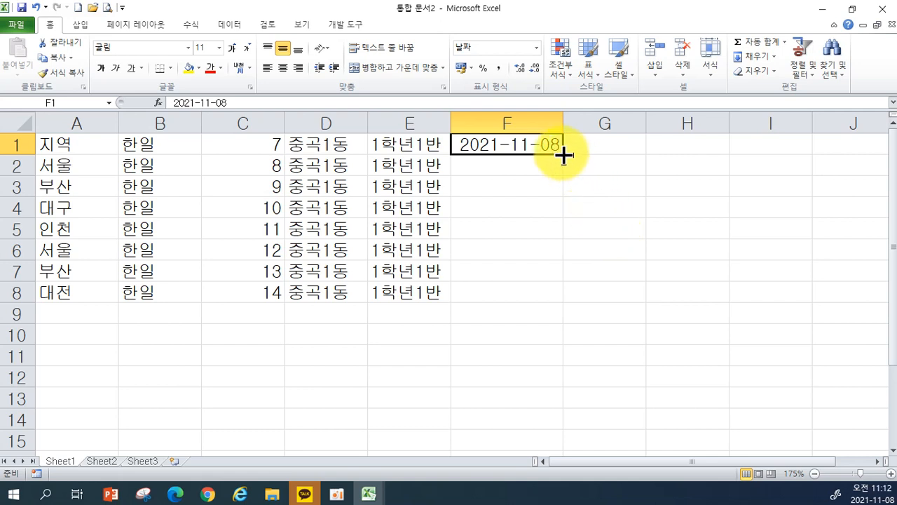
Step: Copy the F1 date unchanged down through F8 after trying and undoing a daily series down to F11
{"action": "left_click_drag", "start_coordinate": [564, 156], "coordinate": [553, 363]}
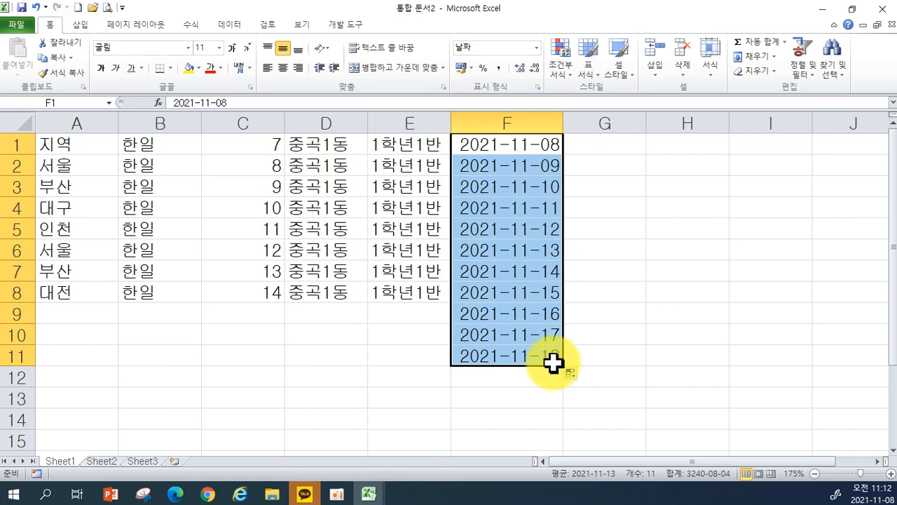
{"action": "key", "text": "ctrl+z"}
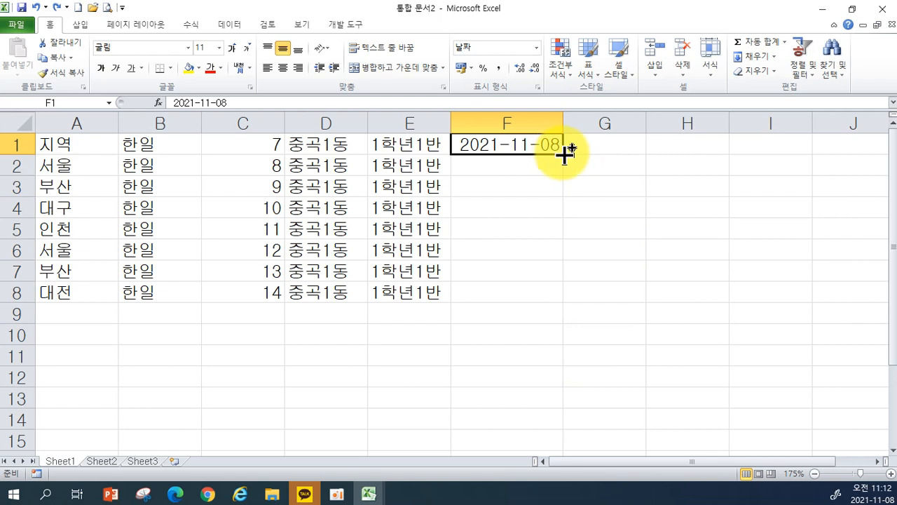
{"action": "left_click_drag", "start_coordinate": [565, 156], "coordinate": [545, 298]}
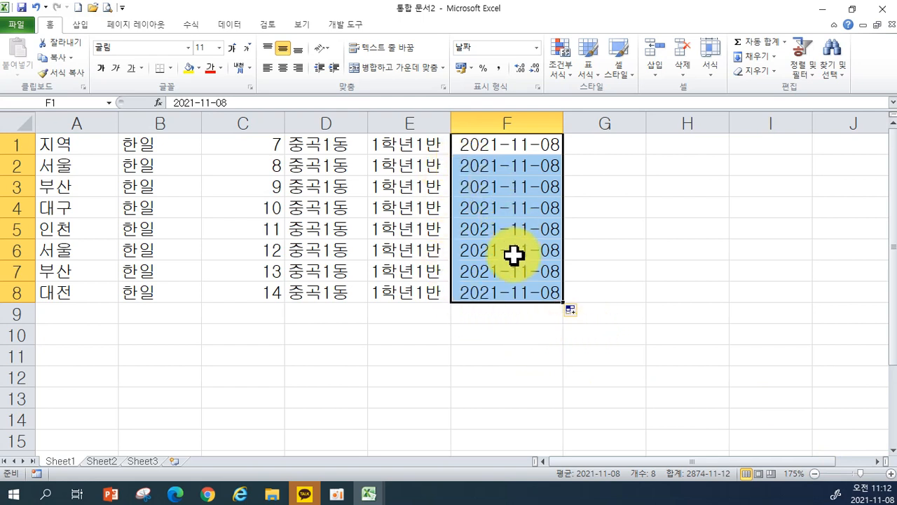
Step: Change the F1:F8 date fill to weekday increments and check the dates against the system calendar
{"action": "left_click", "coordinate": [574, 314]}
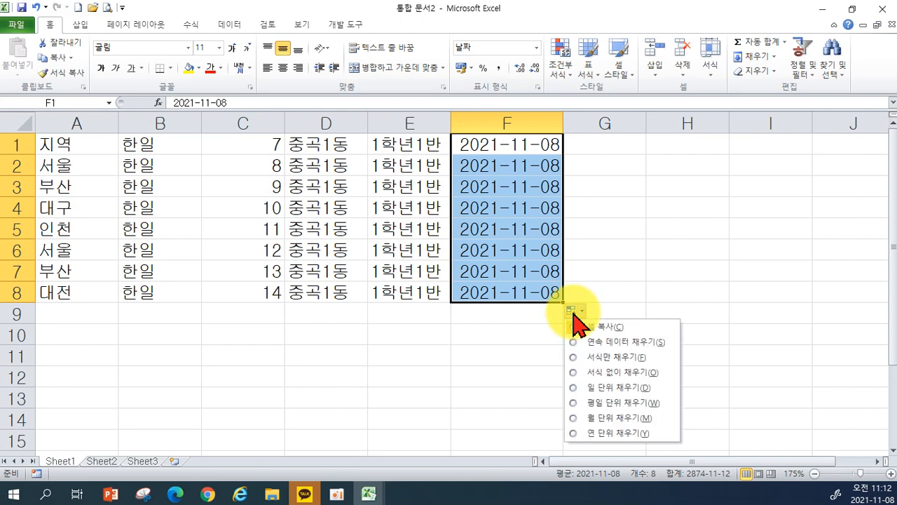
{"action": "left_click", "coordinate": [569, 401]}
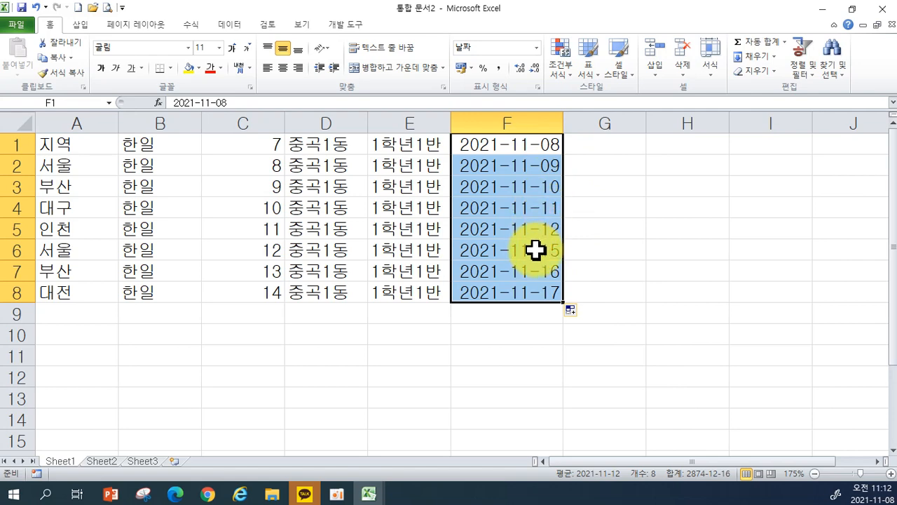
{"action": "left_click", "coordinate": [873, 494]}
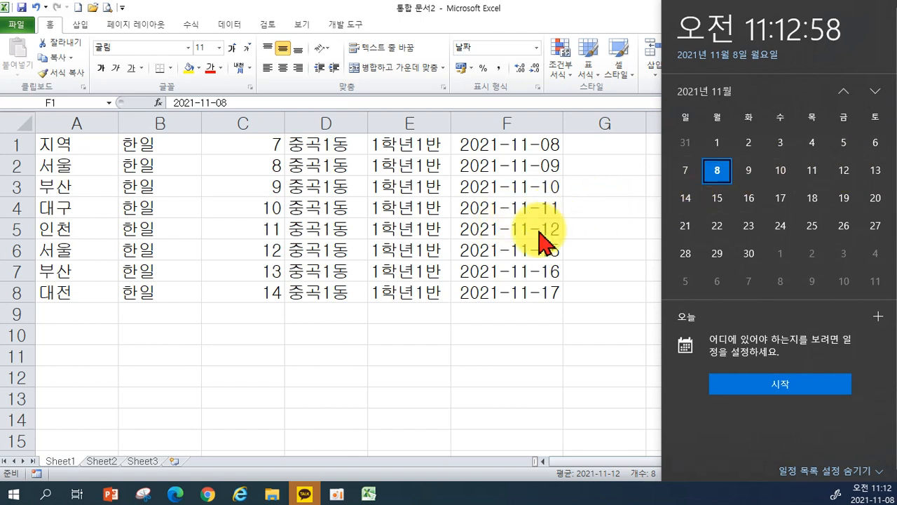
{"action": "left_click", "coordinate": [545, 293]}
Step: Try month increments for the F1:F8 date fill, and replace them with year increments up to 2028-11-08
{"action": "left_click", "coordinate": [572, 311]}
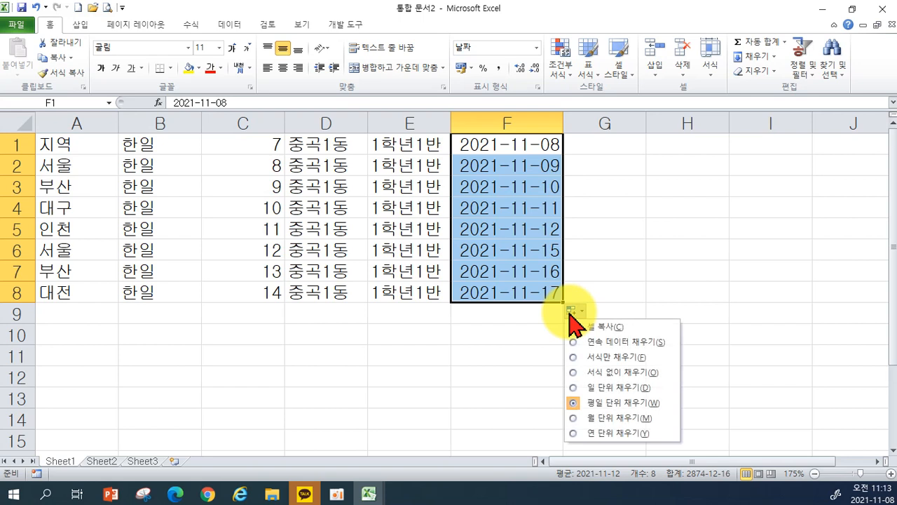
{"action": "left_click", "coordinate": [617, 417]}
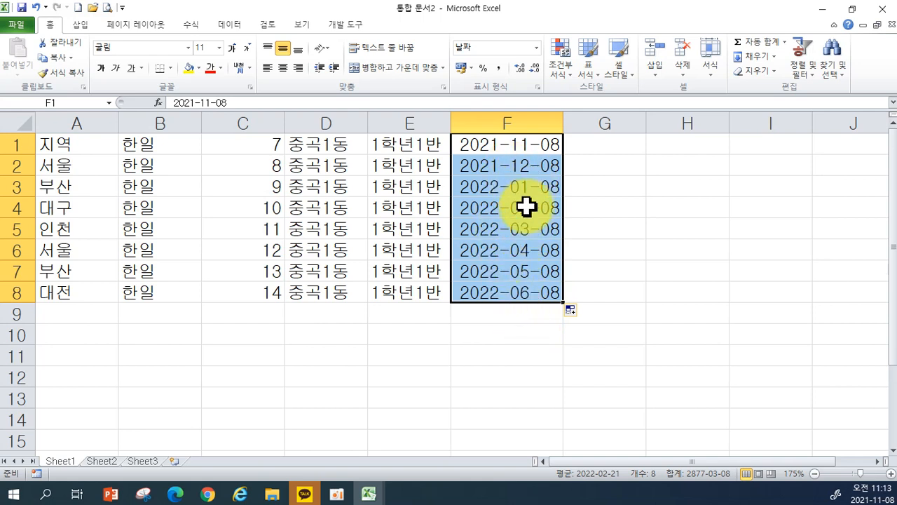
{"action": "left_click", "coordinate": [570, 310]}
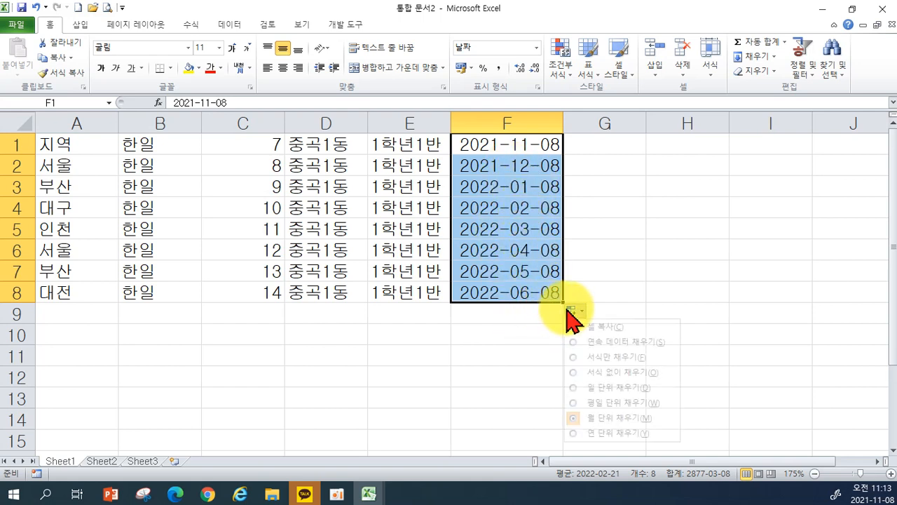
{"action": "left_click", "coordinate": [620, 434]}
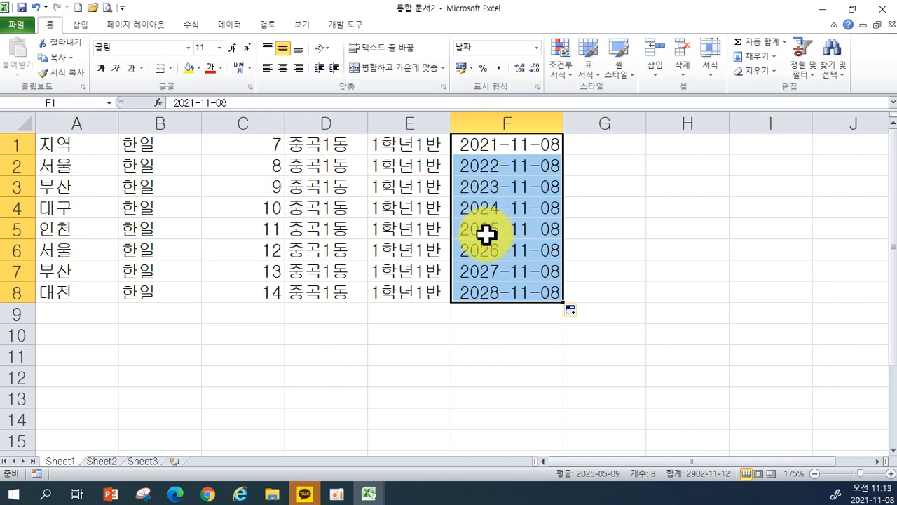
{"action": "left_click", "coordinate": [579, 313]}
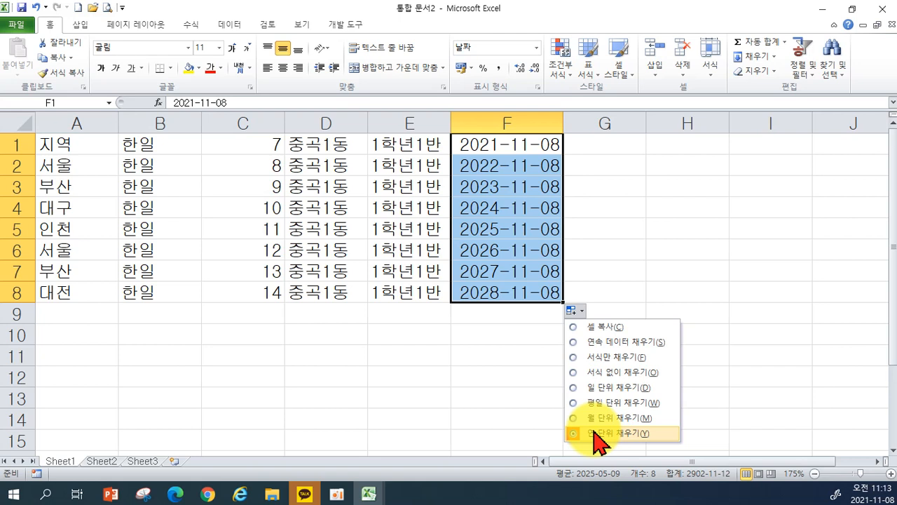
Step: Enter the time 11:16 in cell G1 and reselect that cell
{"action": "left_click", "coordinate": [612, 149]}
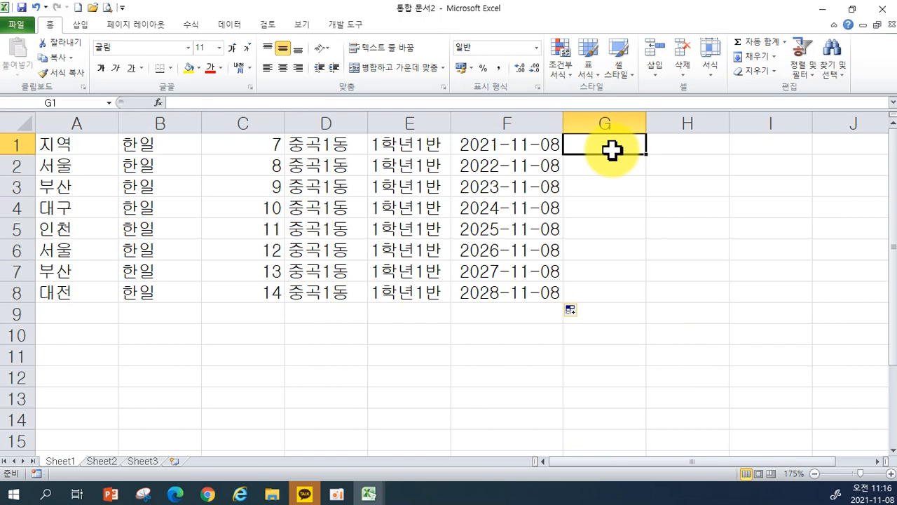
{"action": "type", "text": "11:16"}
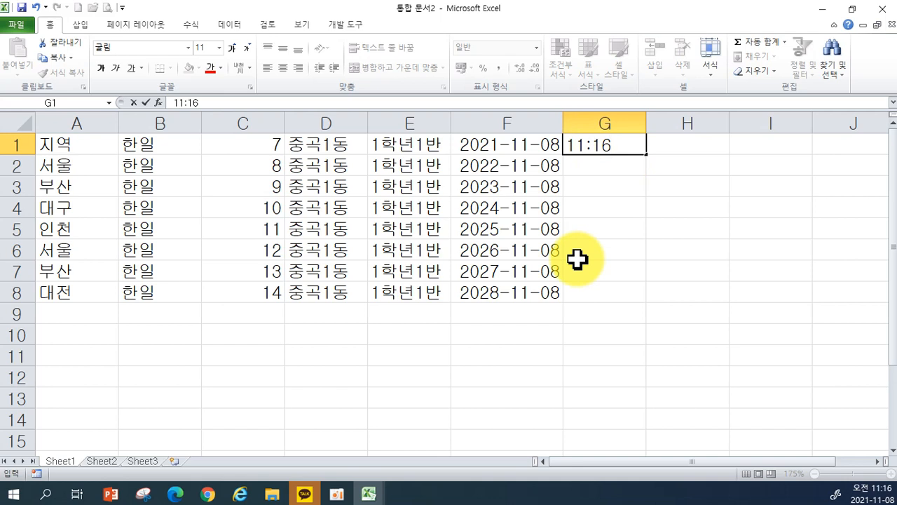
{"action": "key", "text": "Return"}
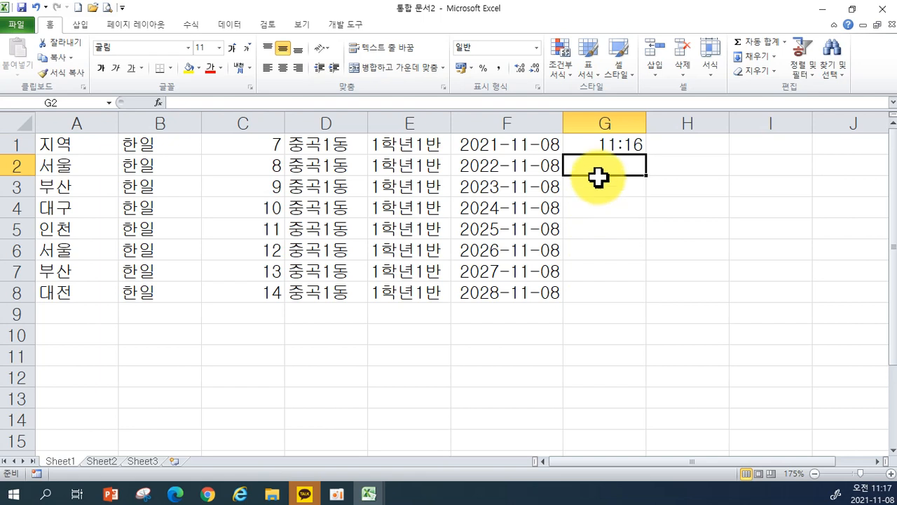
{"action": "left_click", "coordinate": [593, 147]}
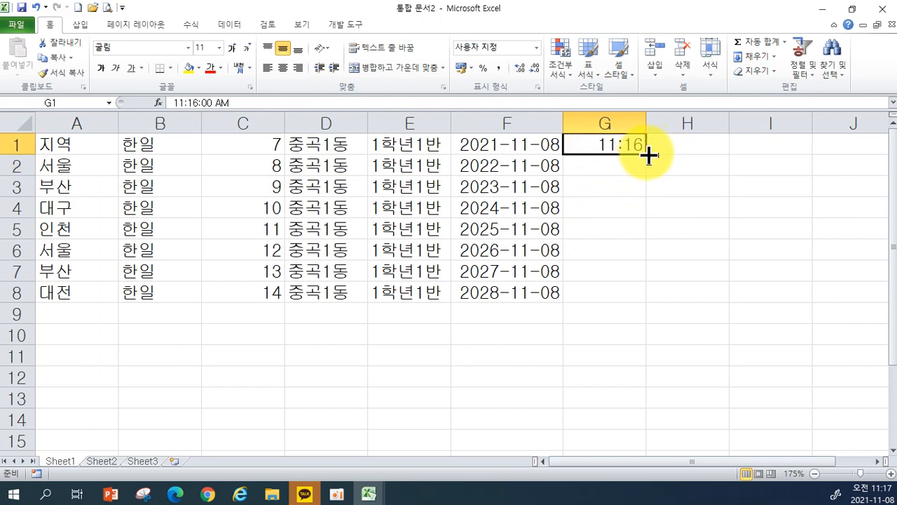
Step: Fill G1 through G8 with identical copies of 11:16 after trying and undoing an hourly series
{"action": "left_click_drag", "start_coordinate": [648, 156], "coordinate": [631, 295]}
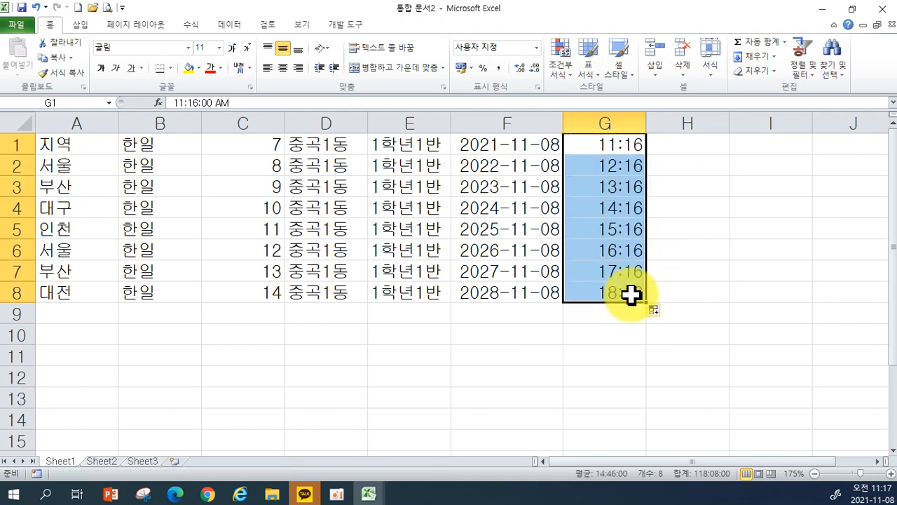
{"action": "key", "text": "ctrl+z"}
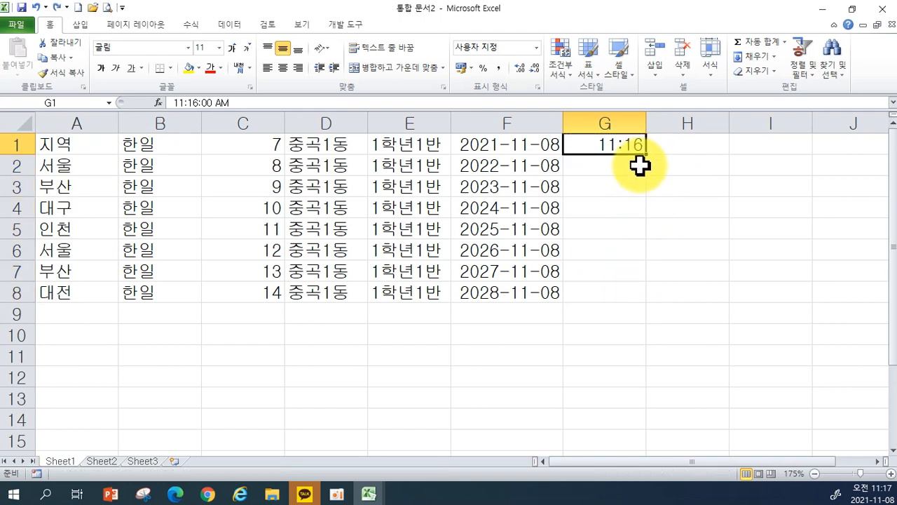
{"action": "left_click_drag", "start_coordinate": [647, 151], "coordinate": [624, 297]}
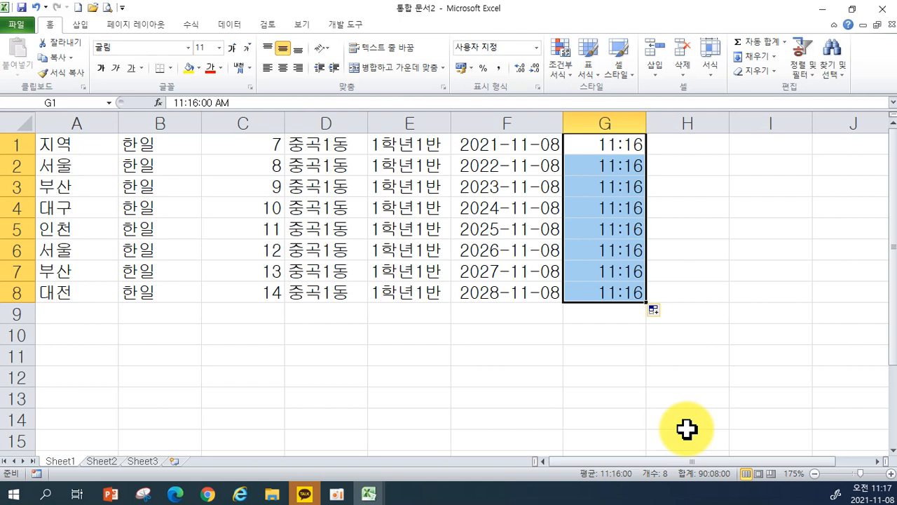
{"action": "left_click", "coordinate": [659, 269]}
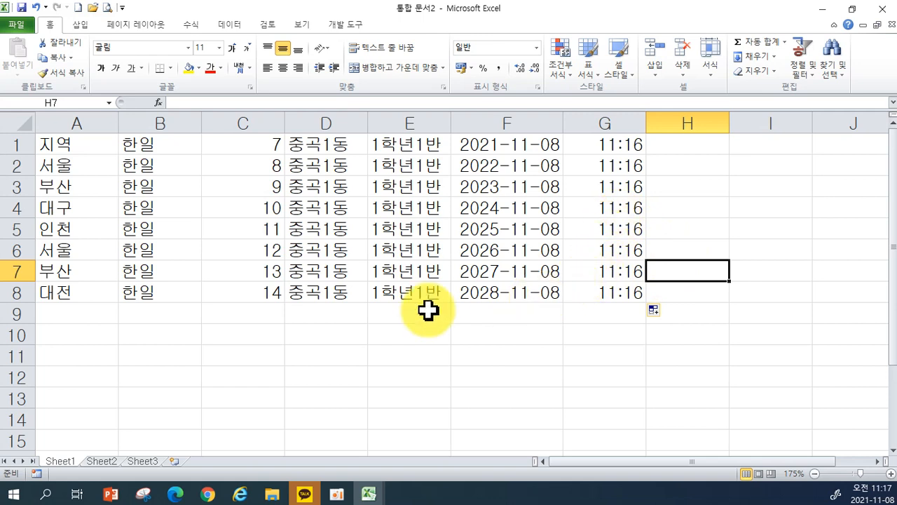
Step: Clear the repeated numbers from C10:C17, and enter 1 in C10 and 3 in C11
{"action": "left_click", "coordinate": [243, 327]}
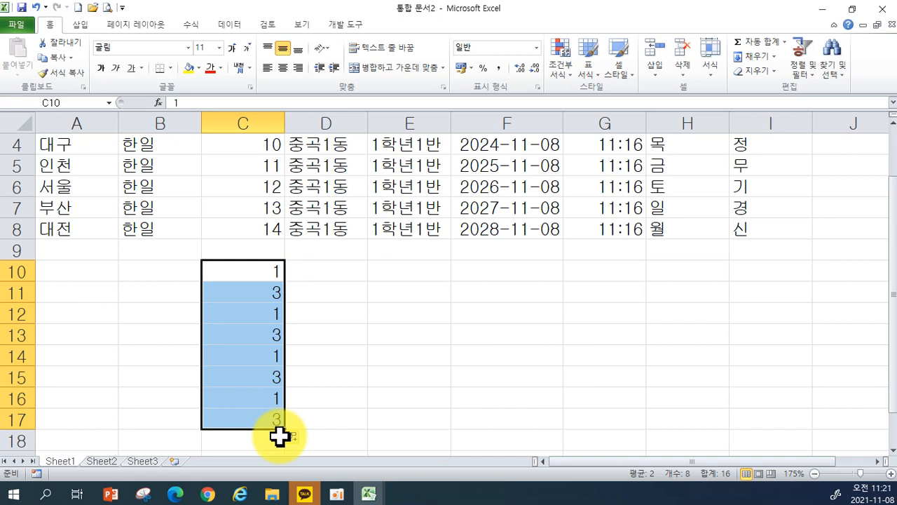
{"action": "key", "text": "Delete"}
{"action": "left_click", "coordinate": [243, 272]}
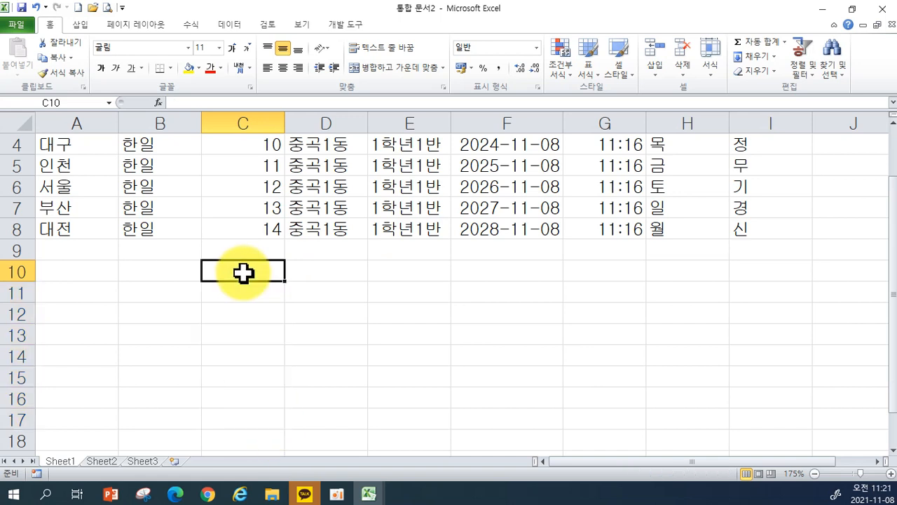
{"action": "type", "text": "1"}
{"action": "key", "text": "Return"}
{"action": "type", "text": "3"}
{"action": "left_click", "coordinate": [376, 362]}
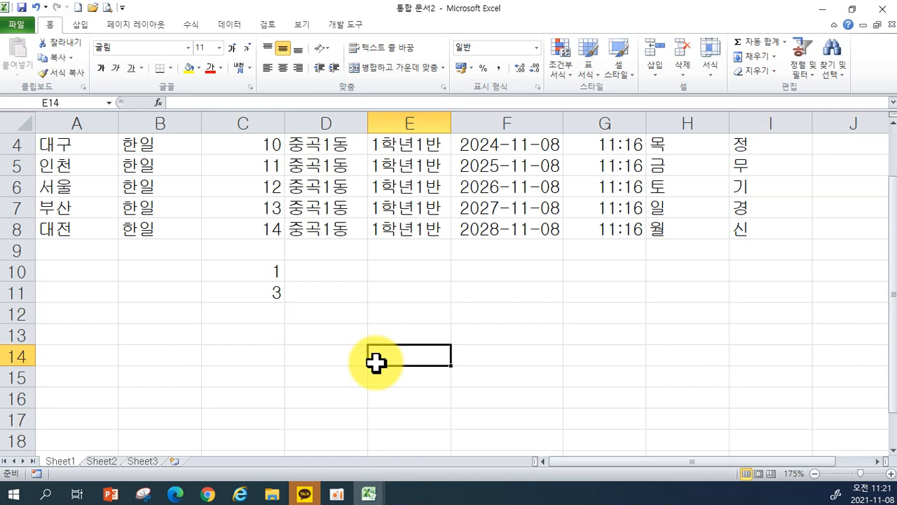
Step: Fill C10:C18 with alternating copies of 1 and 3 after trying and undoing a series from 1 to 15 in steps of 2
{"action": "left_click_drag", "start_coordinate": [246, 270], "coordinate": [248, 295]}
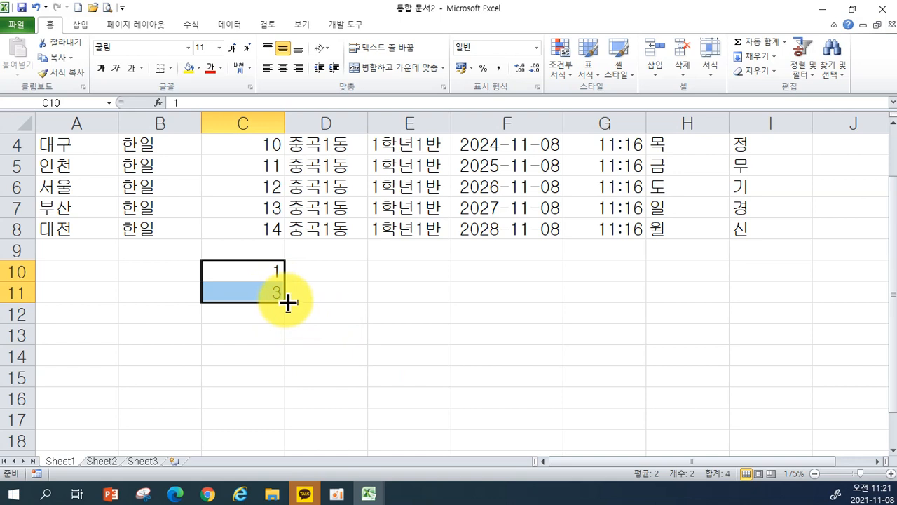
{"action": "left_click_drag", "start_coordinate": [287, 303], "coordinate": [279, 438]}
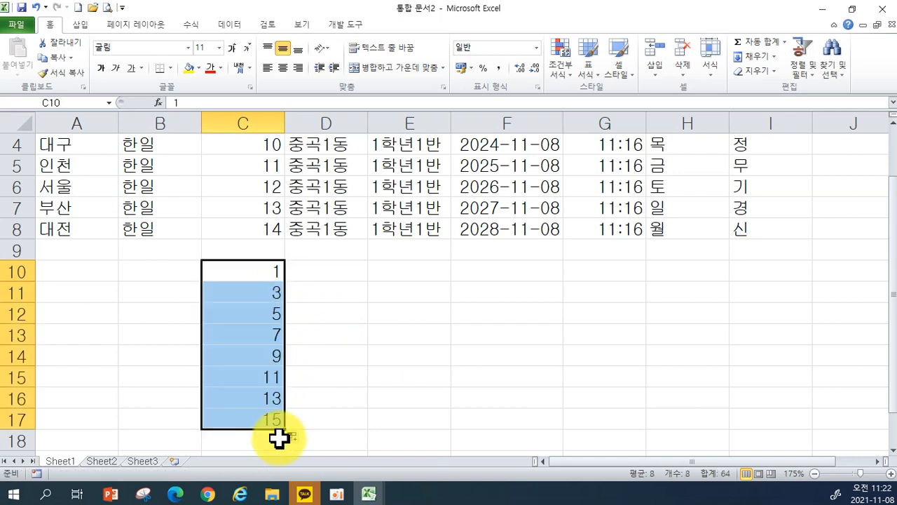
{"action": "key", "text": "ctrl+z"}
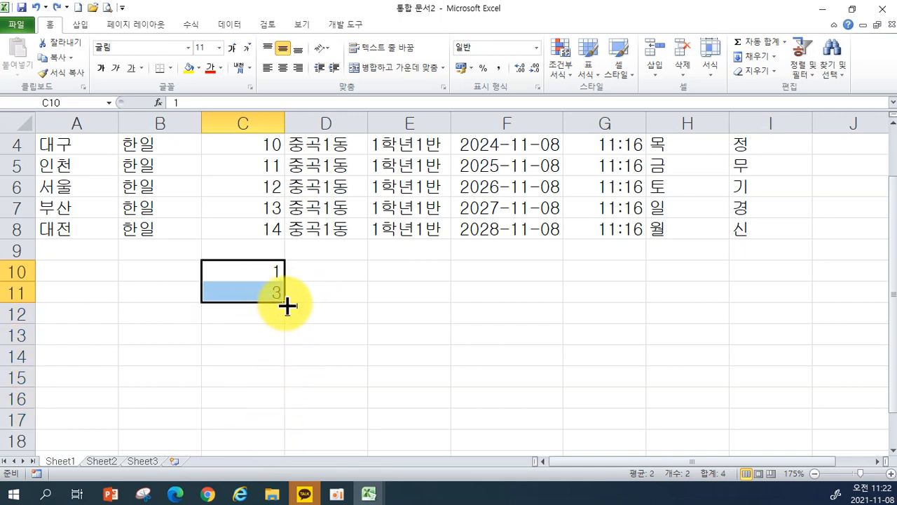
{"action": "left_click_drag", "start_coordinate": [287, 303], "coordinate": [280, 440]}
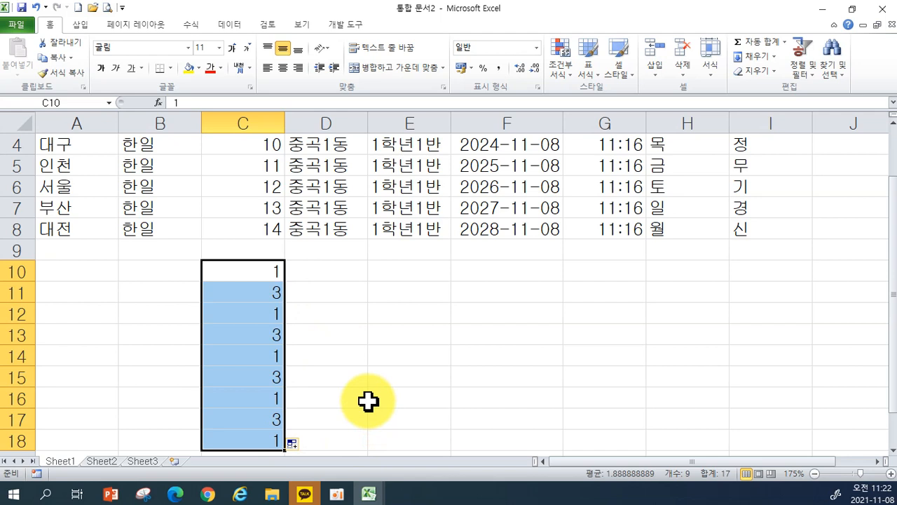
{"action": "left_click", "coordinate": [314, 274]}
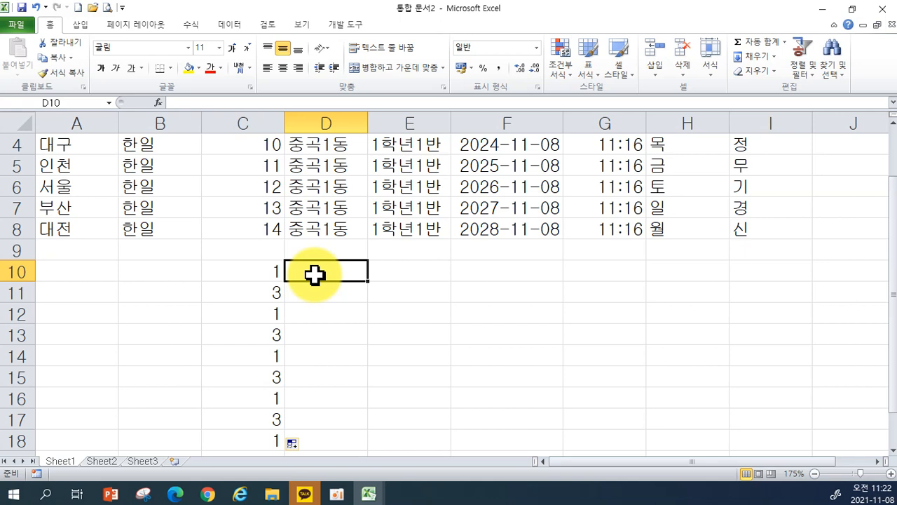
Step: Enter 10 in cell E10 and move down to cell E13
{"action": "left_click", "coordinate": [396, 269]}
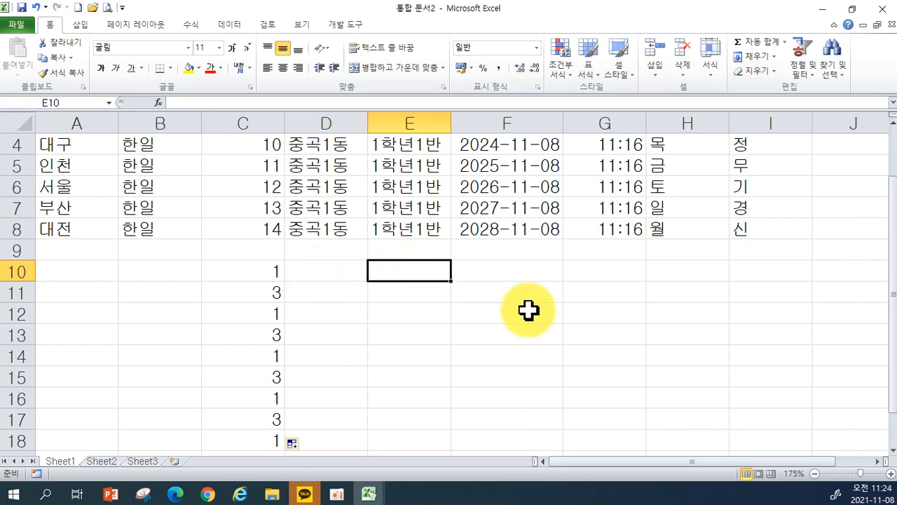
{"action": "type", "text": "10"}
{"action": "key", "text": "Return"}
{"action": "key", "text": "Return"}
{"action": "key", "text": "Return"}
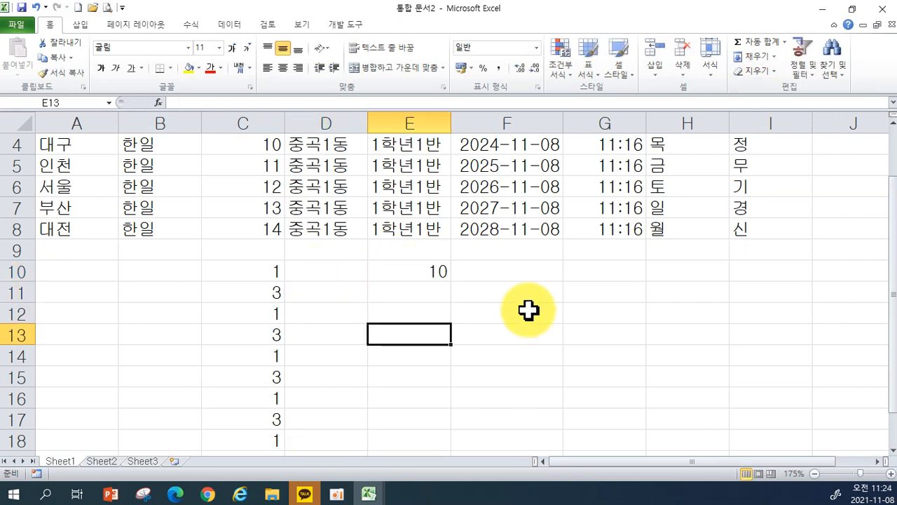
Step: Enter 20 in E13 and extend the E10:E15 pattern down to E20, continuing with 30 and 40 at three-row intervals
{"action": "type", "text": "20"}
{"action": "key", "text": "Return"}
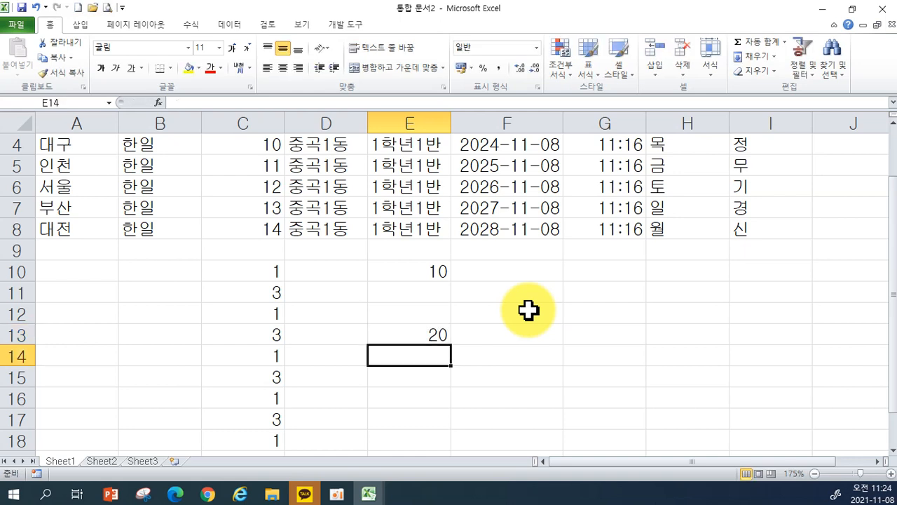
{"action": "left_click_drag", "start_coordinate": [408, 272], "coordinate": [427, 373]}
{"action": "scroll", "coordinate": [593, 401], "scroll_direction": "down", "scroll_amount": 2}
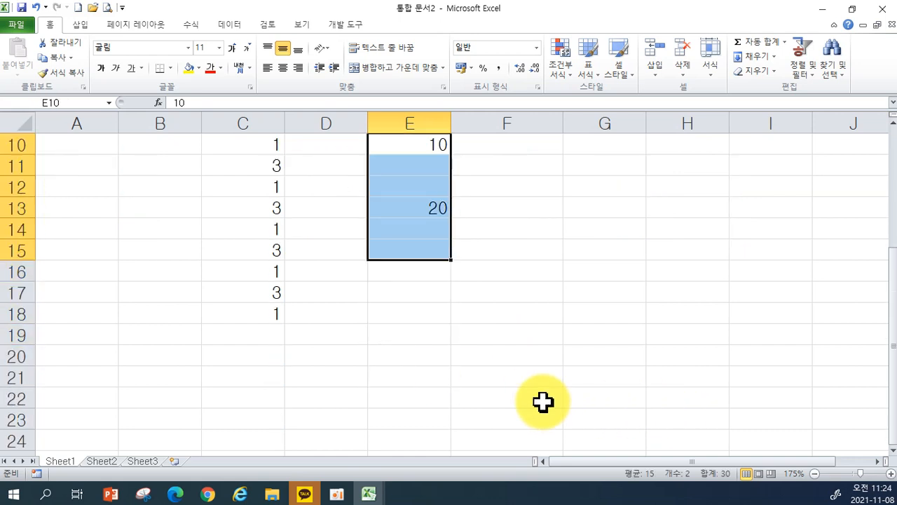
{"action": "scroll", "coordinate": [543, 402], "scroll_direction": "up", "scroll_amount": 1}
{"action": "left_click_drag", "start_coordinate": [453, 323], "coordinate": [444, 431]}
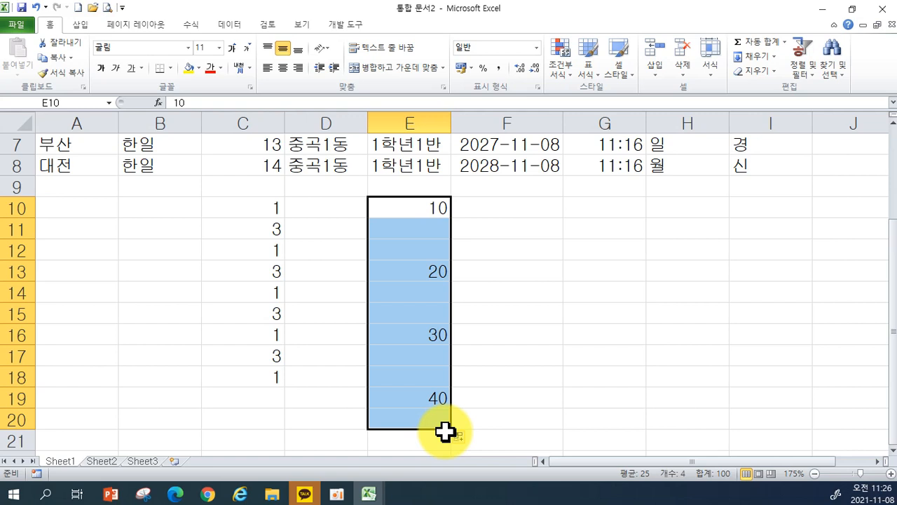
Step: Merge and center F10:F12, and fill the three-row merged cell pattern down column F through row 21
{"action": "left_click_drag", "start_coordinate": [517, 210], "coordinate": [505, 242]}
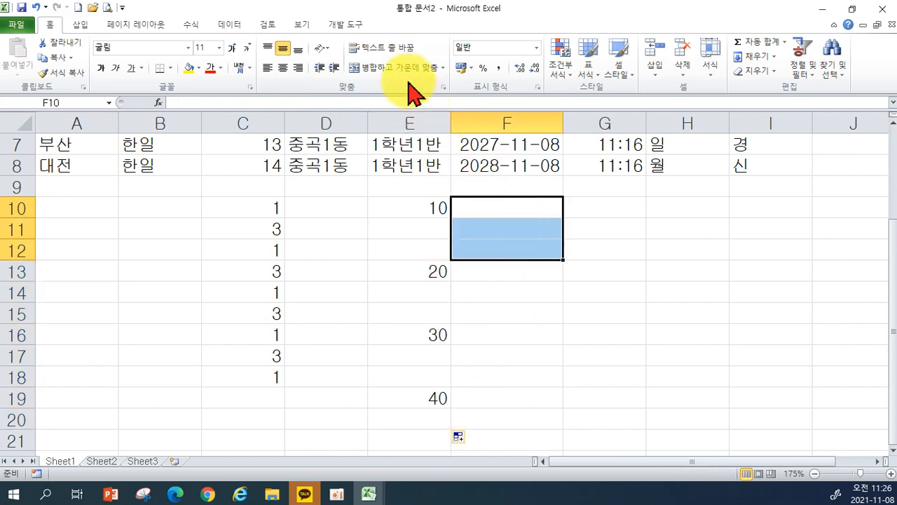
{"action": "left_click", "coordinate": [653, 293]}
{"action": "left_click_drag", "start_coordinate": [499, 211], "coordinate": [502, 251]}
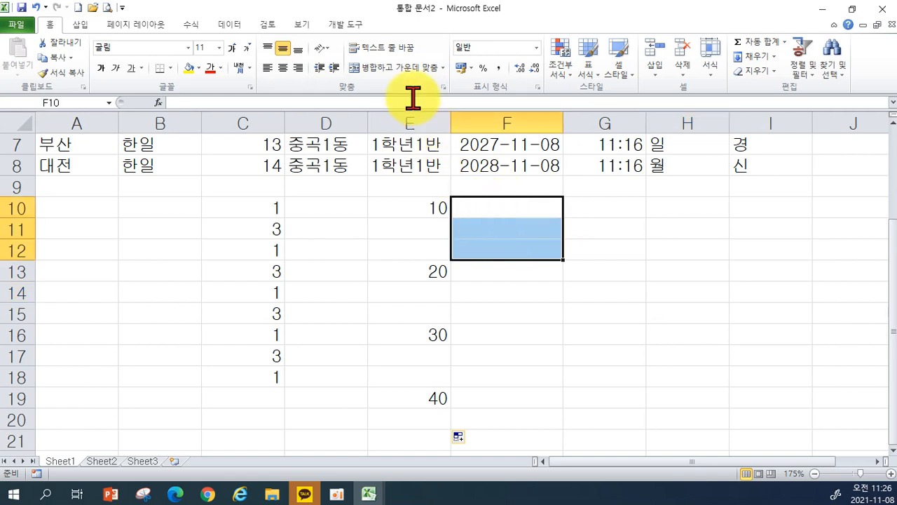
{"action": "left_click", "coordinate": [366, 76]}
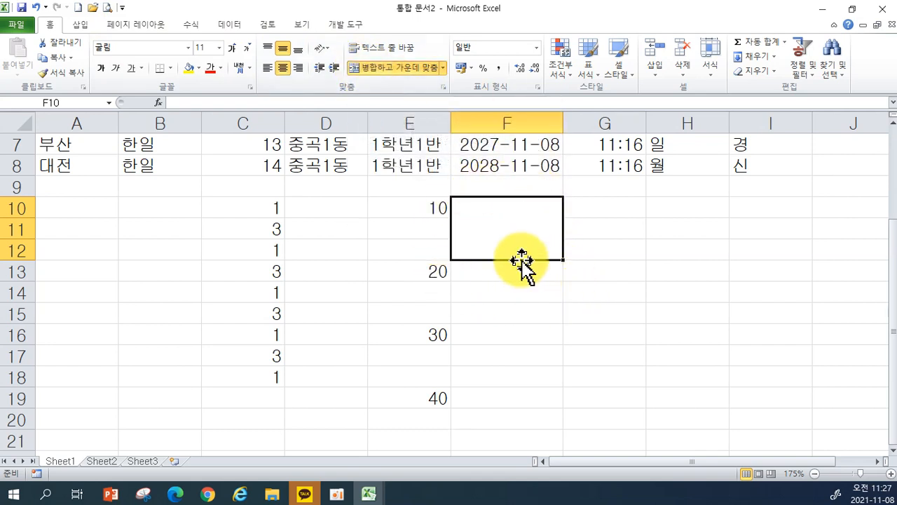
{"action": "left_click_drag", "start_coordinate": [565, 262], "coordinate": [574, 413]}
{"action": "left_click", "coordinate": [648, 377]}
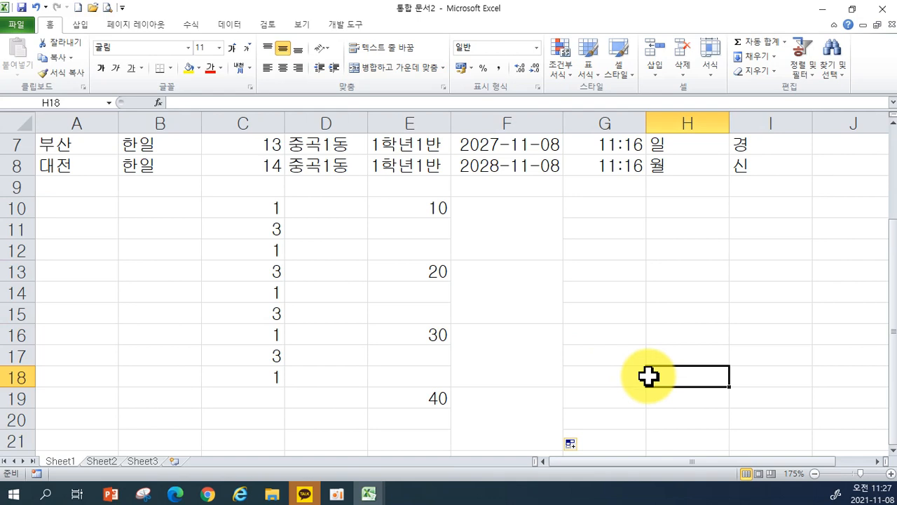
Step: Close the practice workbook 통합 문서2 without saving its changes
{"action": "left_click", "coordinate": [883, 9]}
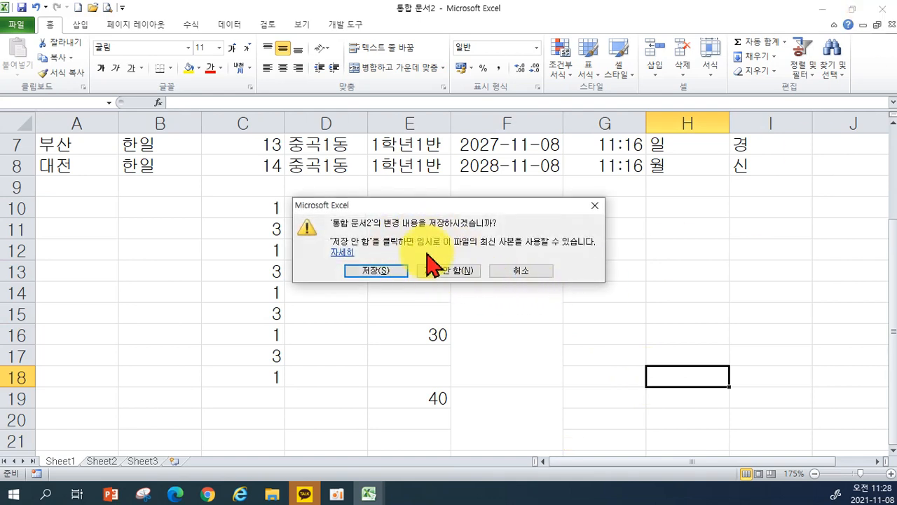
{"action": "left_click", "coordinate": [466, 277]}
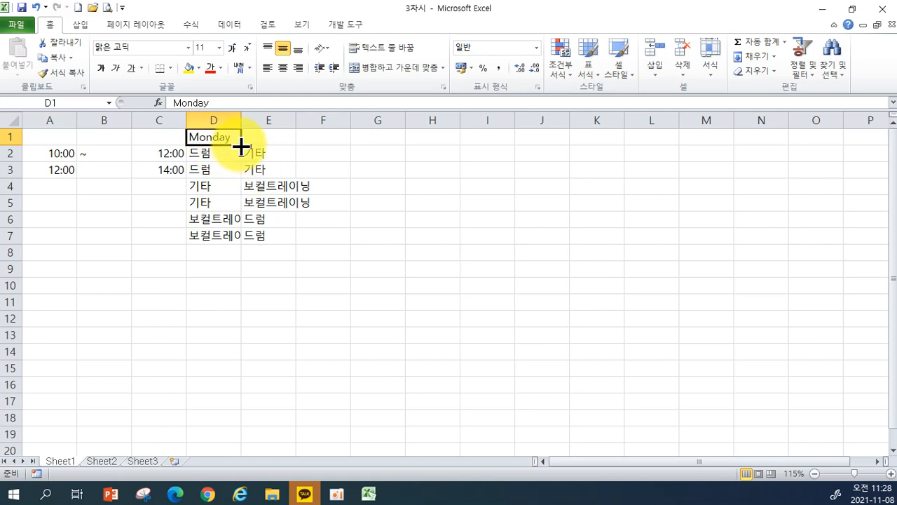
Step: AutoFill the weekdays Monday through Friday across D1:H1, and the two-hour start times from 10:00 to 20:00 down A2:A7
{"action": "left_click_drag", "start_coordinate": [241, 146], "coordinate": [438, 157]}
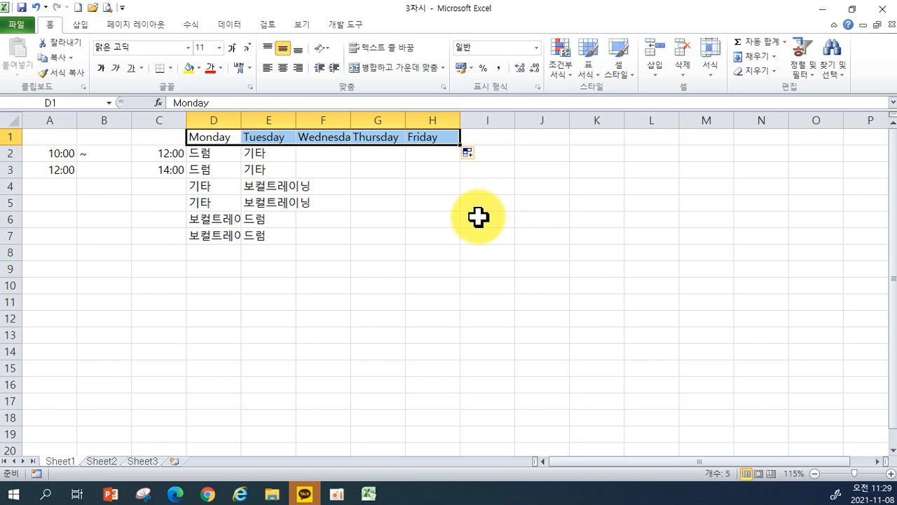
{"action": "left_click_drag", "start_coordinate": [63, 153], "coordinate": [63, 171]}
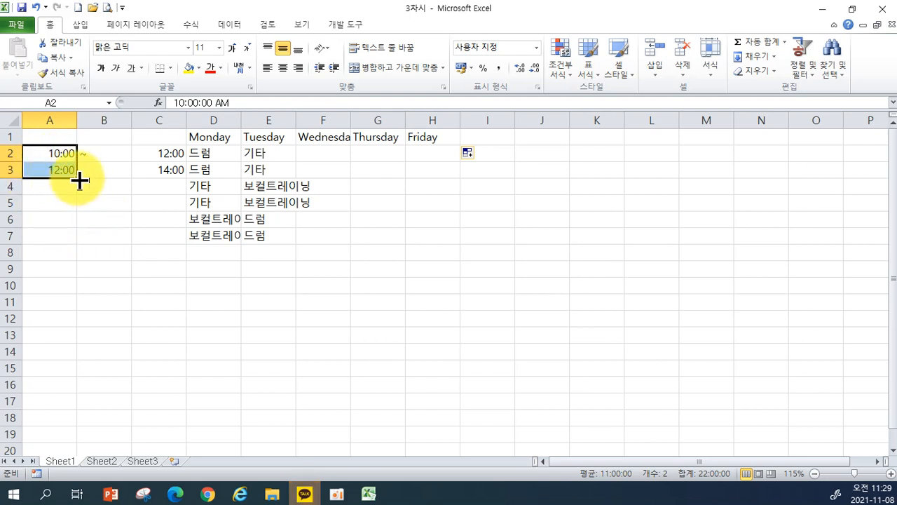
{"action": "left_click_drag", "start_coordinate": [79, 181], "coordinate": [64, 243]}
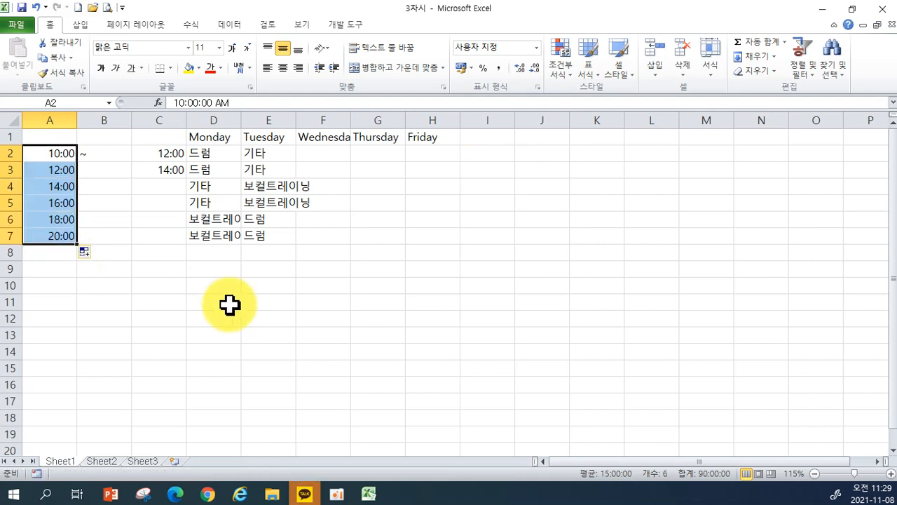
Step: Copy the ~ from B2 down to B7, and extend the two-hour end times in column C from 12:00 to 22:00 through C7
{"action": "left_click", "coordinate": [105, 154]}
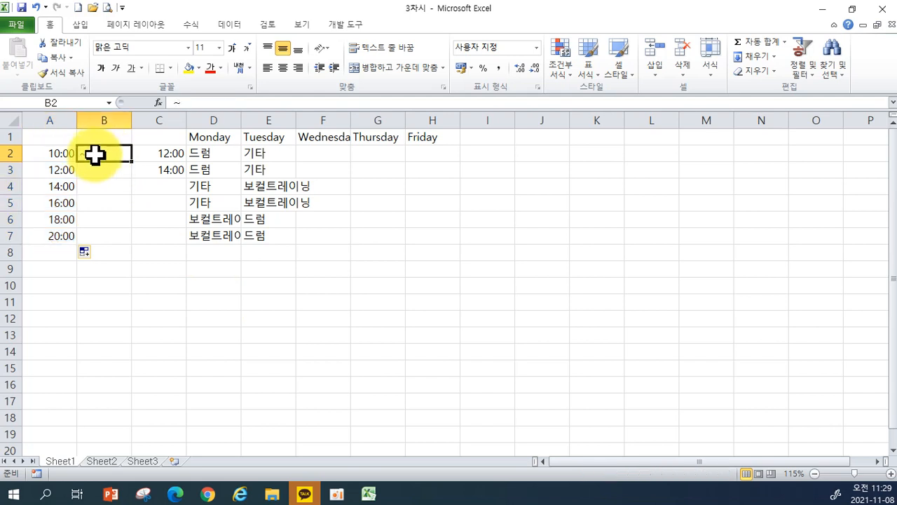
{"action": "left_click_drag", "start_coordinate": [133, 164], "coordinate": [124, 241]}
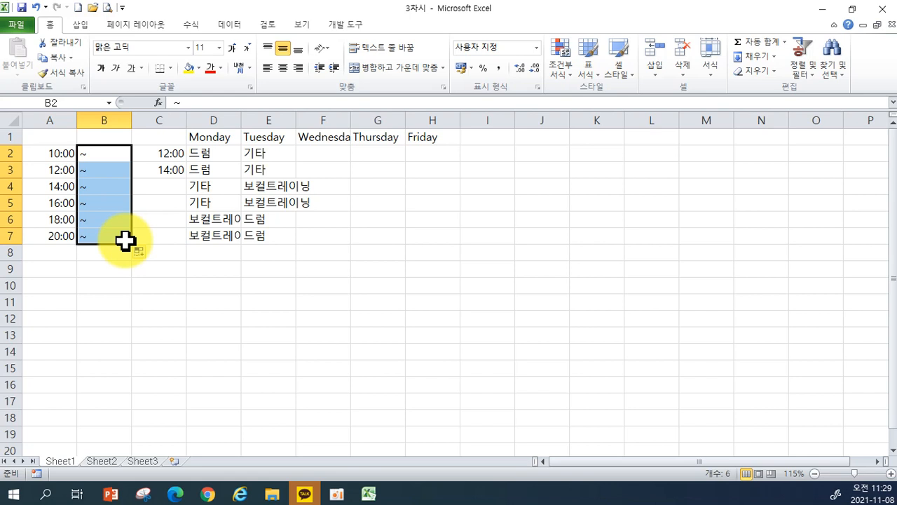
{"action": "left_click_drag", "start_coordinate": [149, 154], "coordinate": [150, 166]}
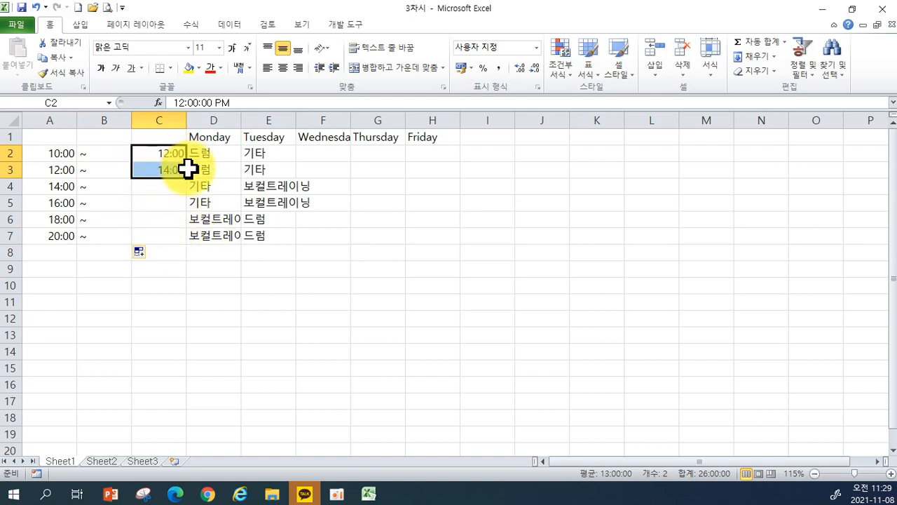
{"action": "left_click_drag", "start_coordinate": [185, 180], "coordinate": [187, 180]}
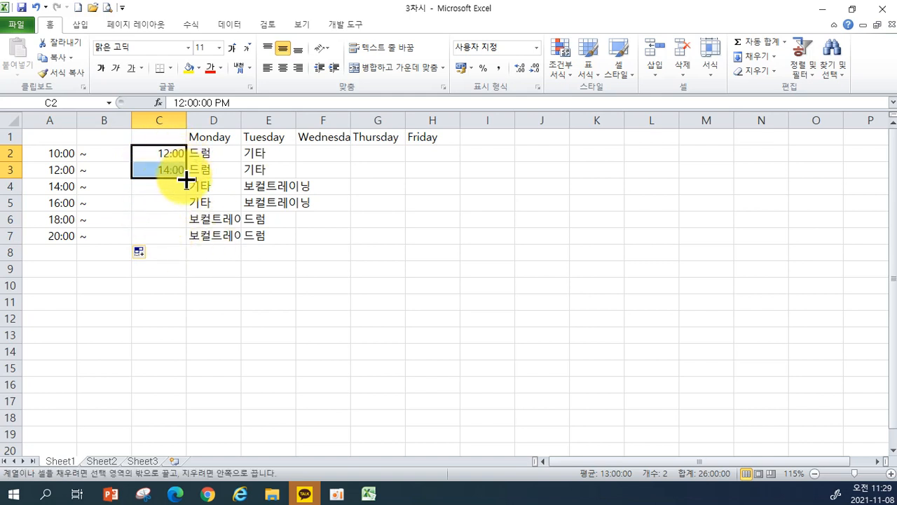
{"action": "left_click_drag", "start_coordinate": [186, 180], "coordinate": [188, 238]}
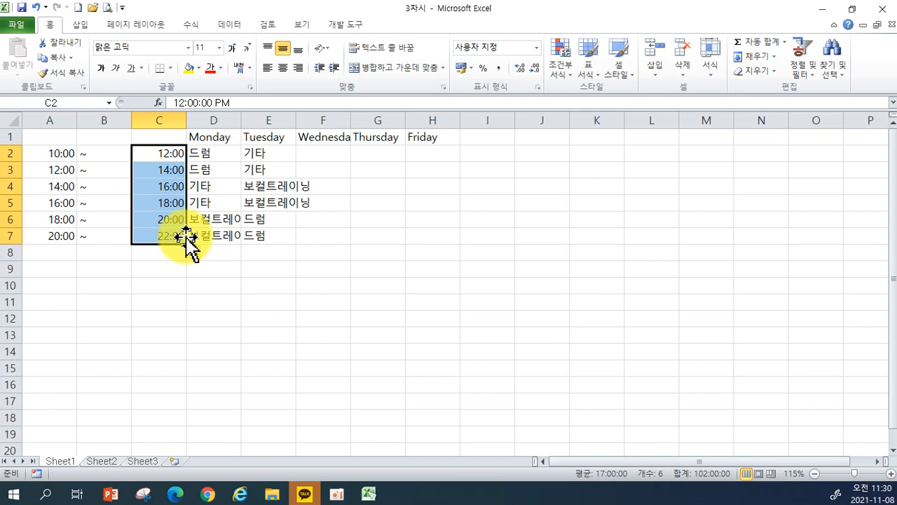
Step: Repeat the Monday and Tuesday lesson pattern in D2:E7 across the Wednesday to Friday columns, through H7
{"action": "left_click", "coordinate": [213, 149]}
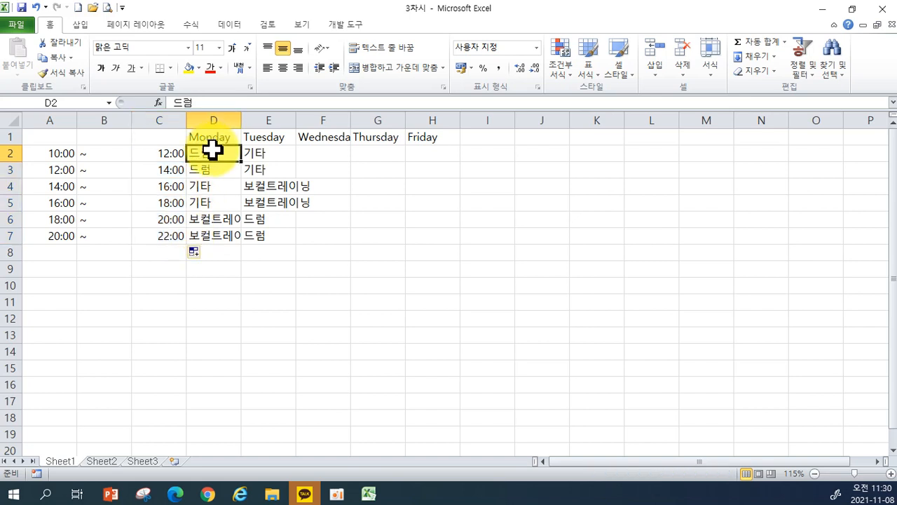
{"action": "left_click_drag", "start_coordinate": [212, 150], "coordinate": [246, 235]}
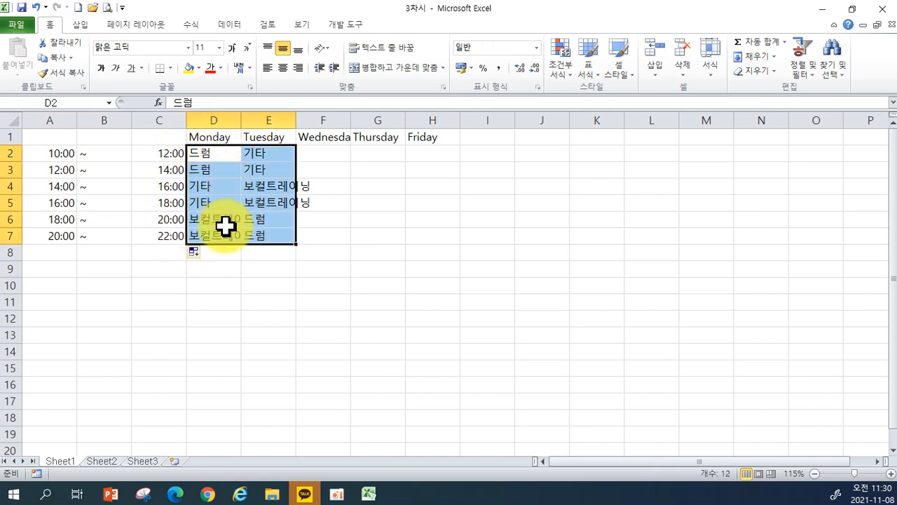
{"action": "left_click_drag", "start_coordinate": [297, 245], "coordinate": [437, 257]}
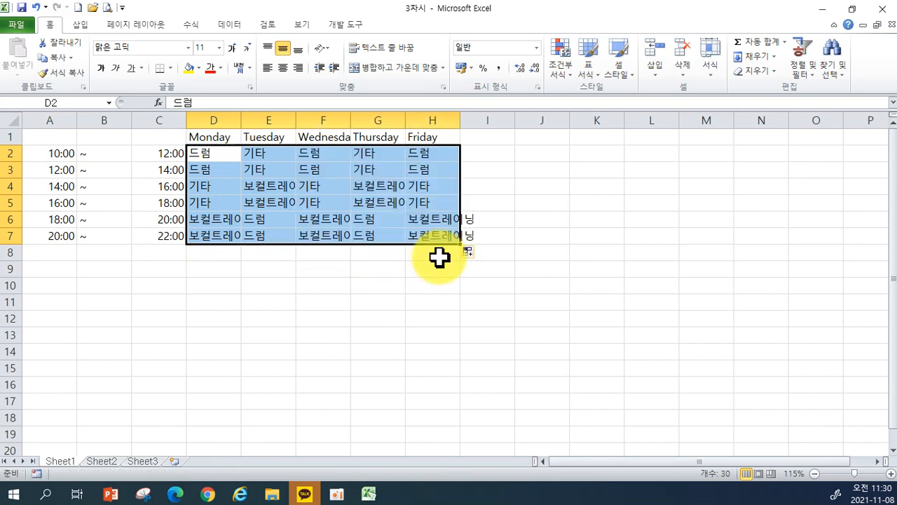
{"action": "left_click", "coordinate": [584, 270]}
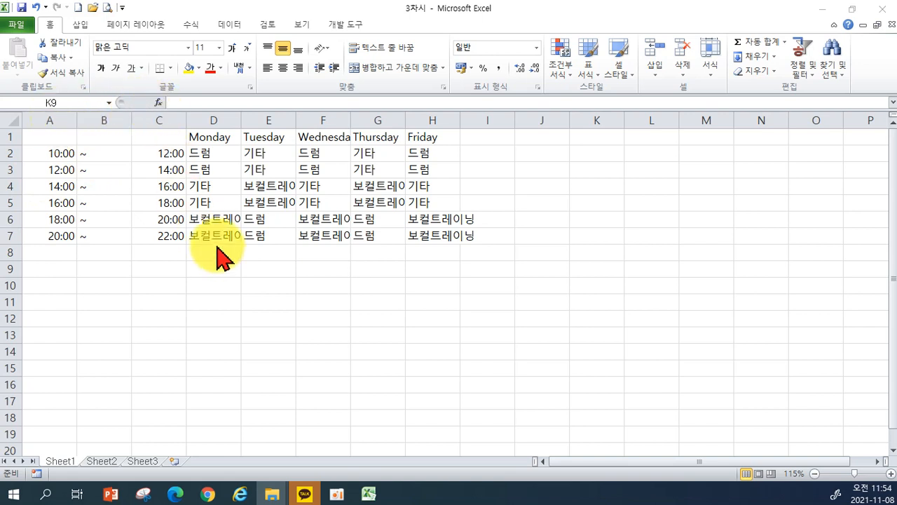
Step: AutoFit the widths of columns A through C to their contents
{"action": "left_click", "coordinate": [53, 121]}
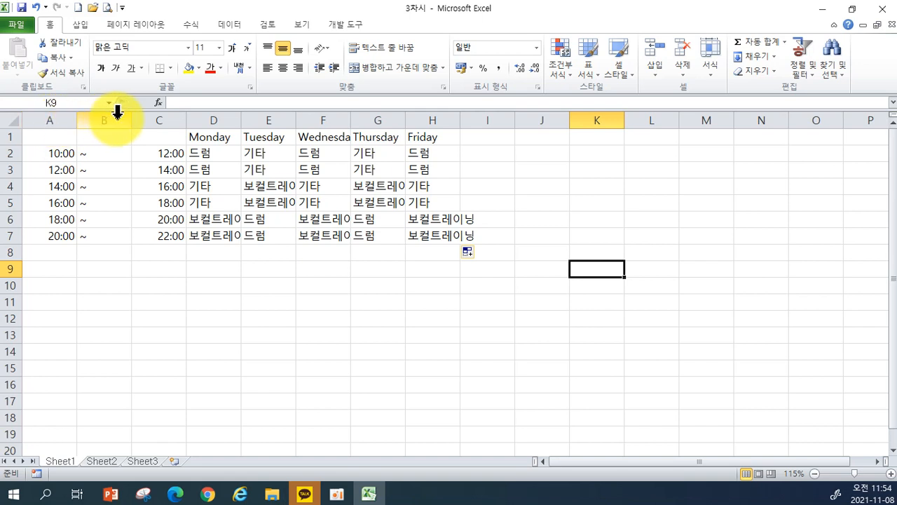
{"action": "left_click_drag", "start_coordinate": [53, 118], "coordinate": [150, 116]}
{"action": "left_click", "coordinate": [290, 303]}
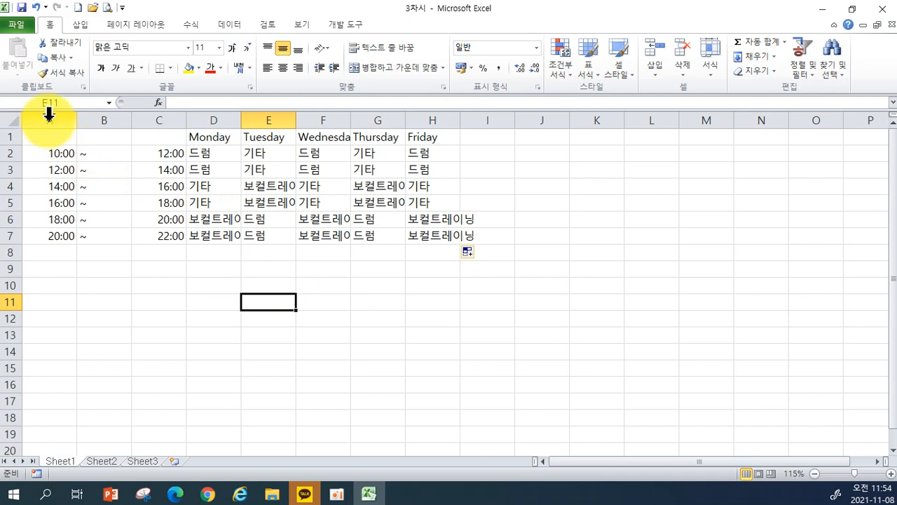
{"action": "left_click_drag", "start_coordinate": [49, 112], "coordinate": [145, 112]}
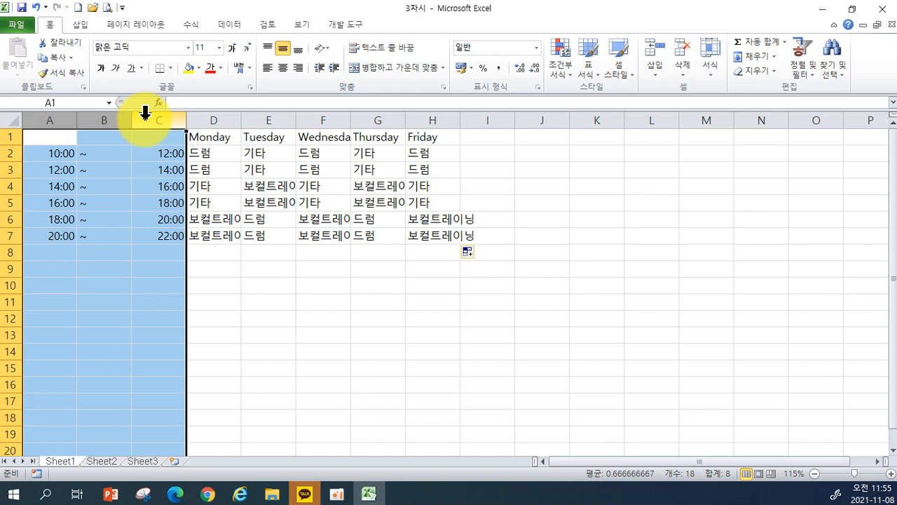
{"action": "double_click", "coordinate": [186, 122]}
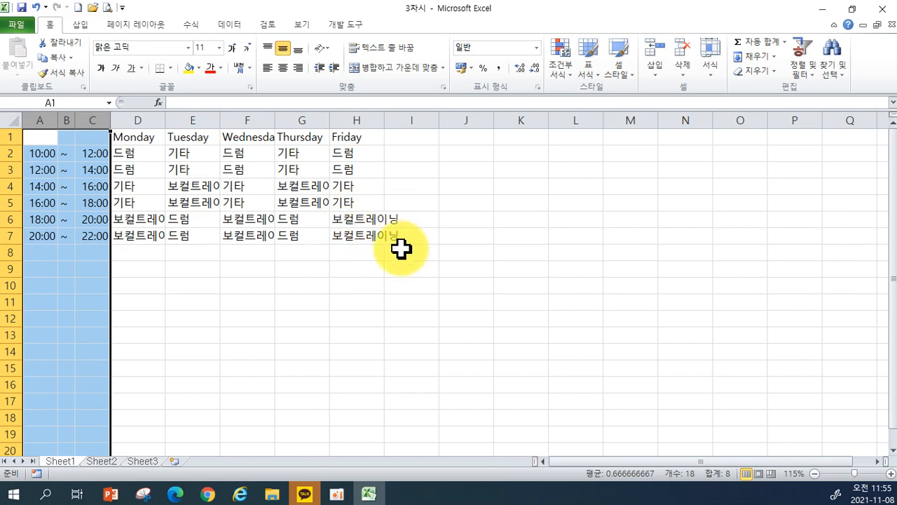
Step: Set the width of the weekday columns D through H to 15
{"action": "left_click_drag", "start_coordinate": [145, 121], "coordinate": [375, 108]}
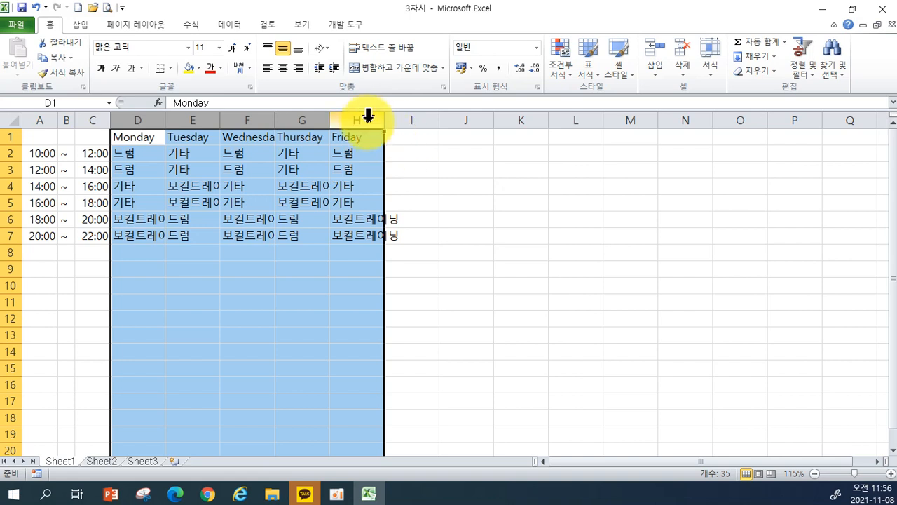
{"action": "right_click", "coordinate": [368, 116]}
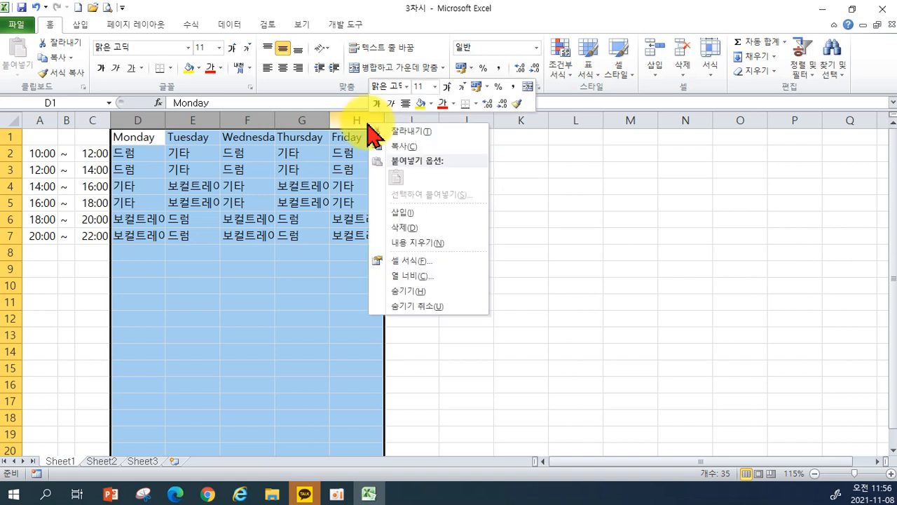
{"action": "left_click", "coordinate": [407, 276]}
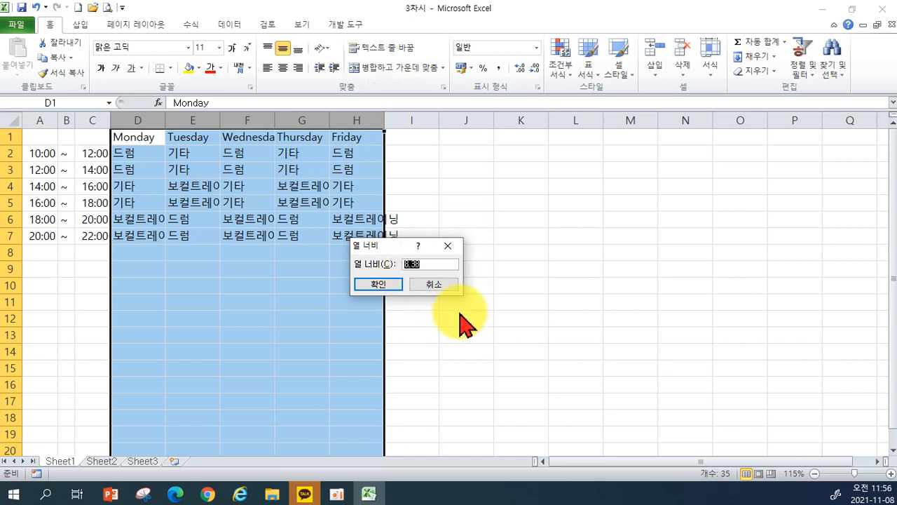
{"action": "type", "text": "15"}
{"action": "left_click", "coordinate": [379, 283]}
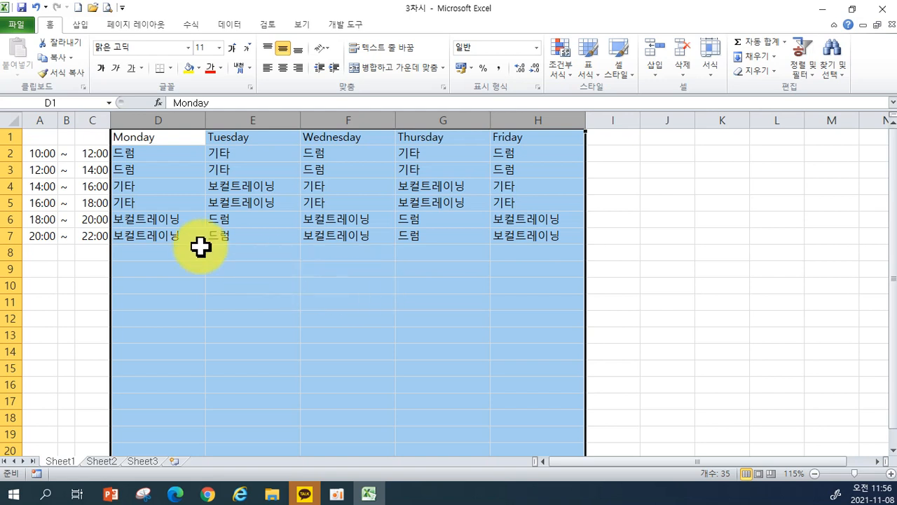
{"action": "left_click", "coordinate": [10, 137]}
{"action": "left_click_drag", "start_coordinate": [11, 136], "coordinate": [7, 236]}
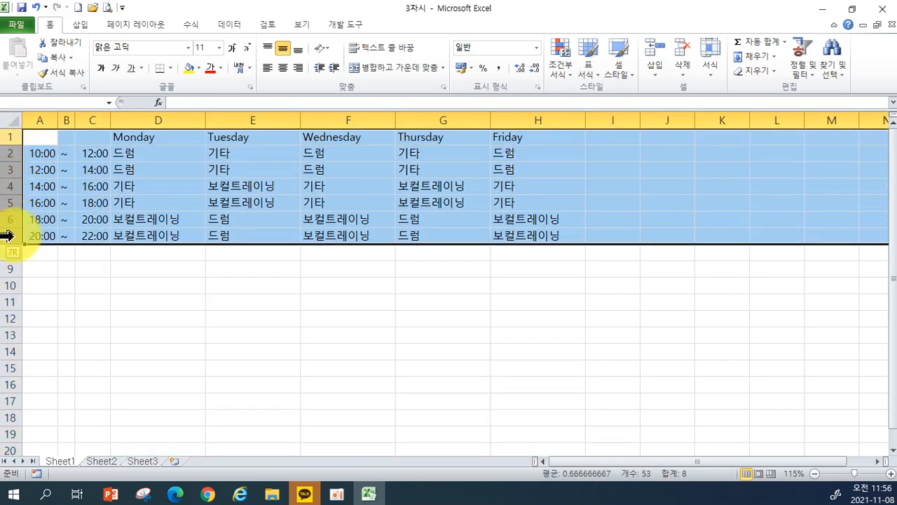
{"action": "left_click", "coordinate": [7, 235]}
{"action": "right_click", "coordinate": [7, 235]}
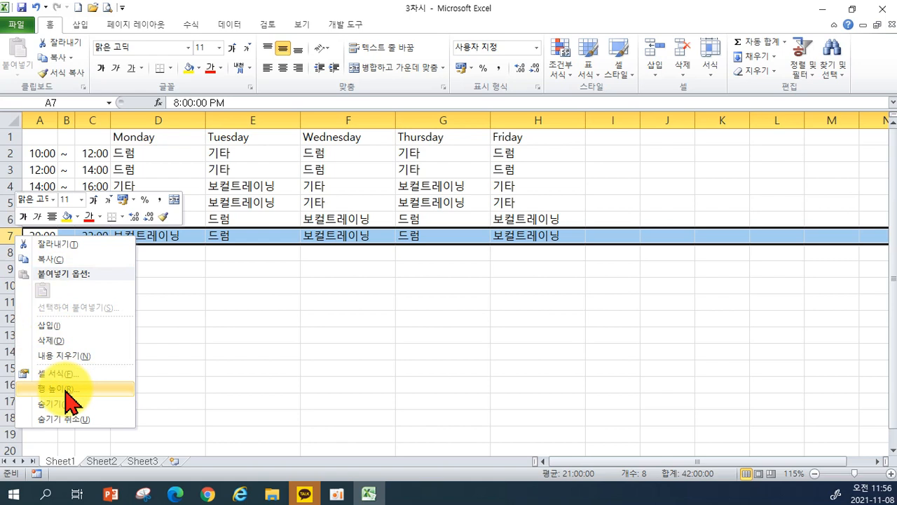
{"action": "key", "text": "Escape"}
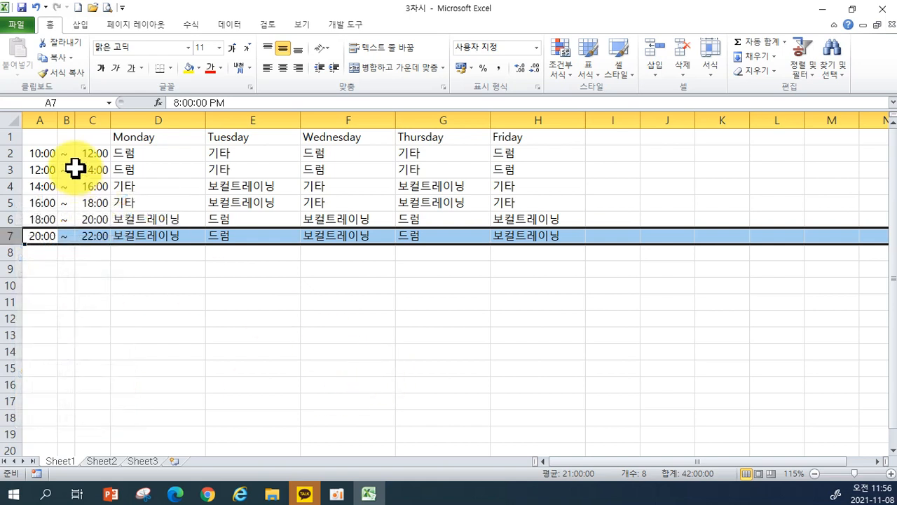
Step: Set the height of timetable rows 1 through 7 to 20
{"action": "left_click_drag", "start_coordinate": [12, 136], "coordinate": [7, 236]}
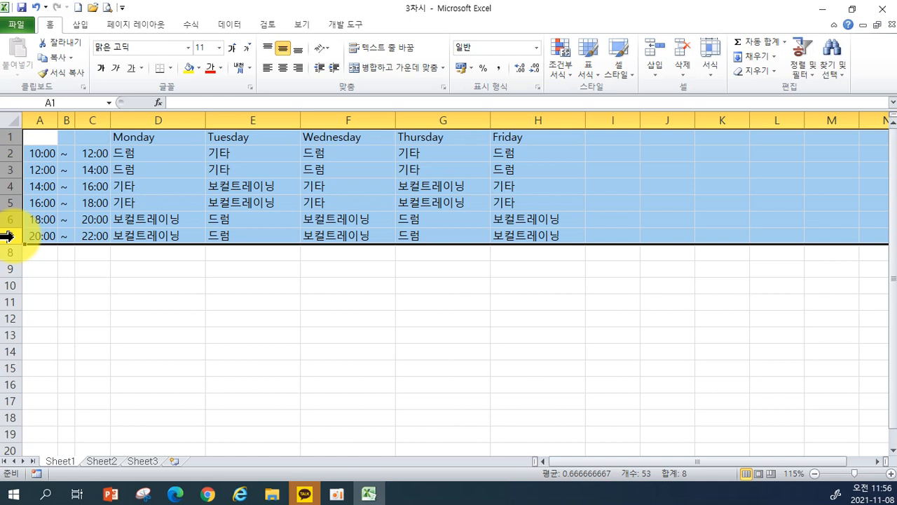
{"action": "right_click", "coordinate": [7, 236]}
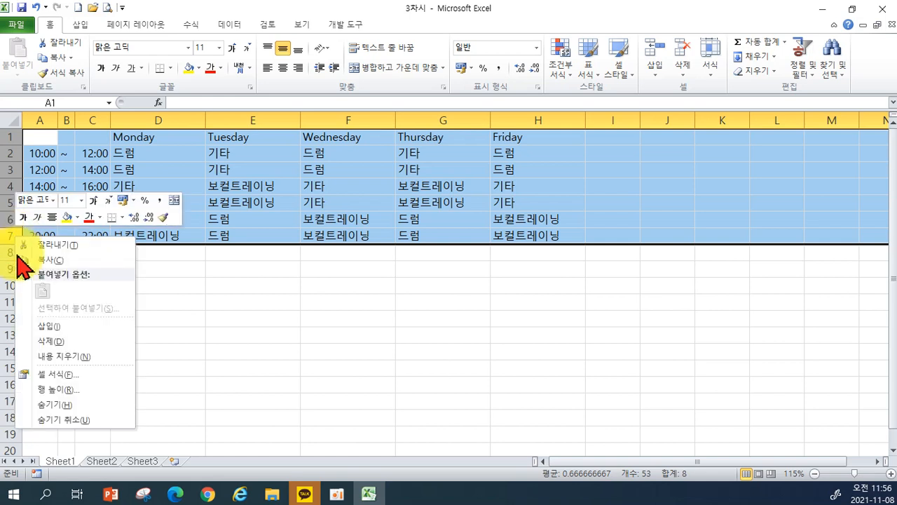
{"action": "left_click", "coordinate": [62, 391]}
{"action": "left_click_drag", "start_coordinate": [36, 358], "coordinate": [203, 297]}
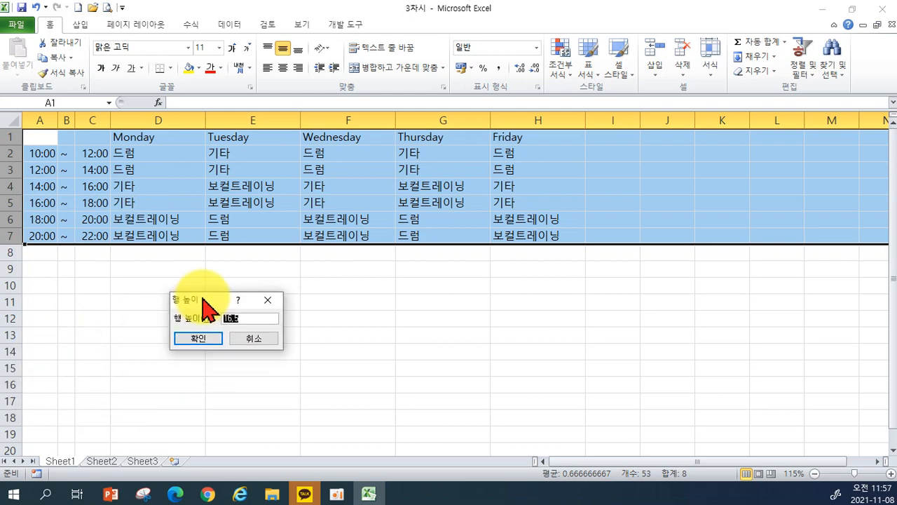
{"action": "type", "text": "20"}
{"action": "left_click", "coordinate": [203, 338]}
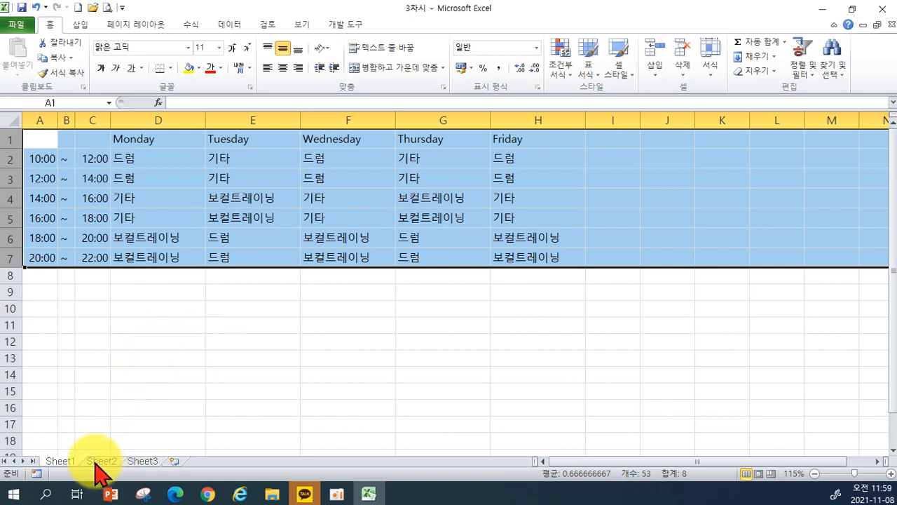
Step: On Sheet2, AutoFill the weekday headings from 월요일 in D1 across to 토요일 in I1
{"action": "left_click", "coordinate": [96, 460]}
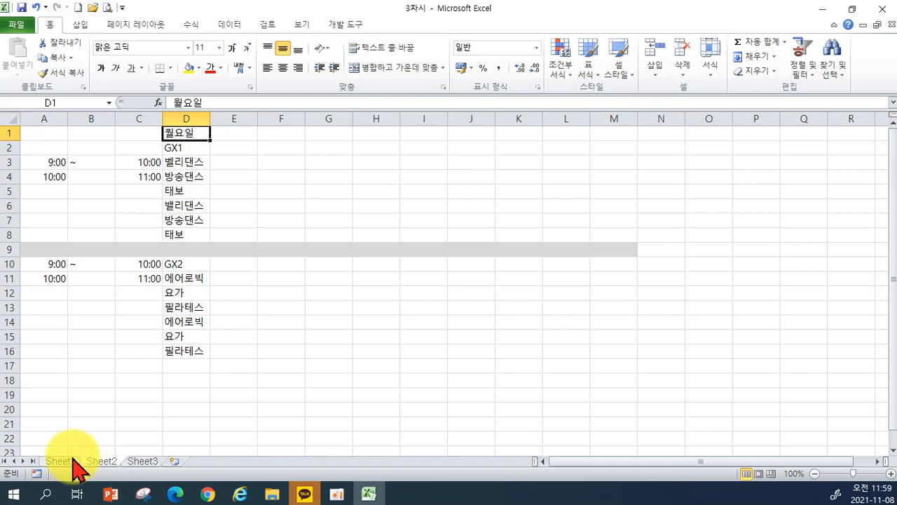
{"action": "left_click", "coordinate": [61, 461]}
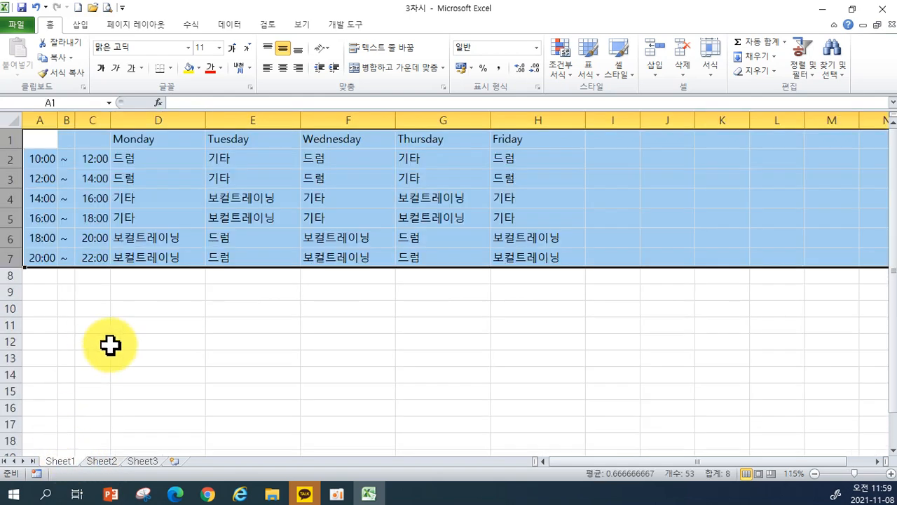
{"action": "left_click", "coordinate": [102, 463]}
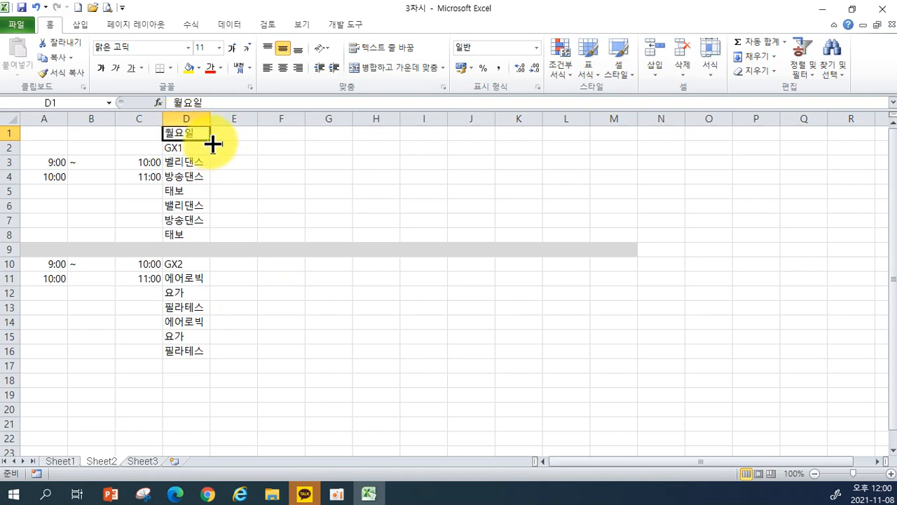
{"action": "left_click_drag", "start_coordinate": [210, 142], "coordinate": [454, 141]}
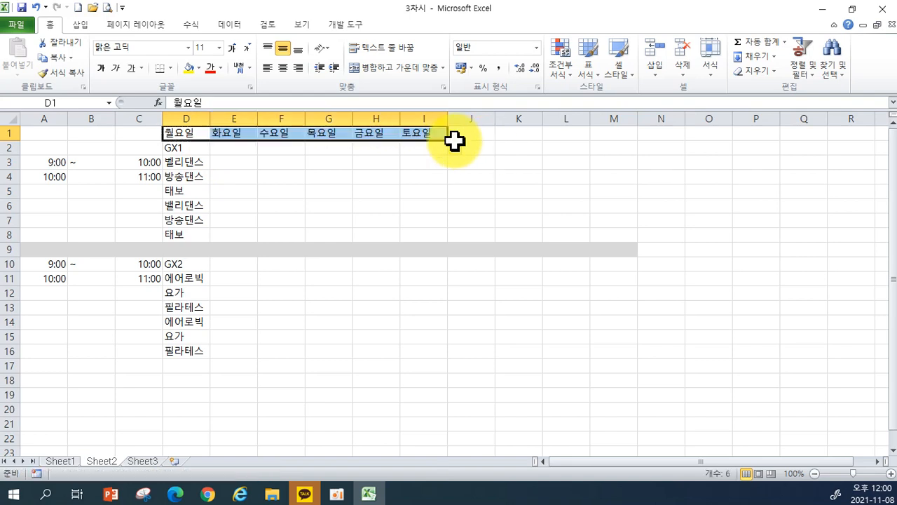
Step: Extend GX1 in D2 across to GX6 in I2, and repeat the class list in D3:D8 across through column I
{"action": "left_click", "coordinate": [175, 150]}
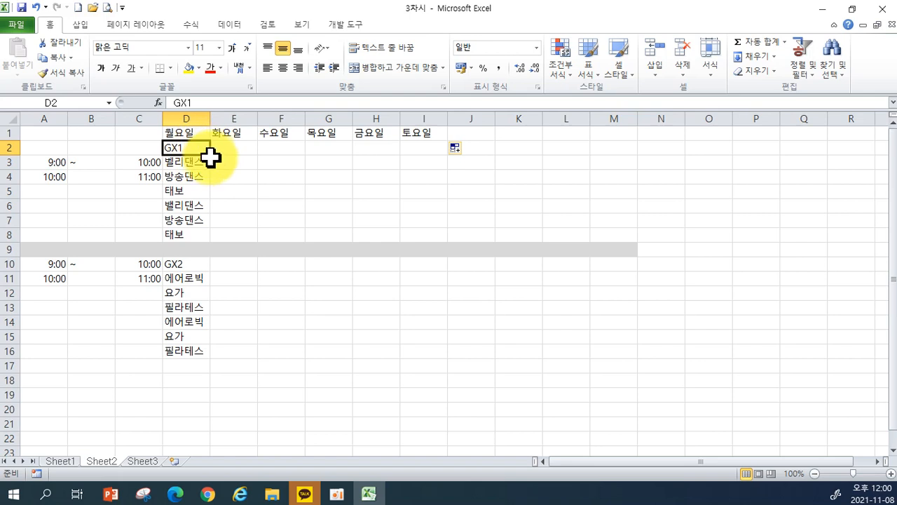
{"action": "left_click_drag", "start_coordinate": [210, 154], "coordinate": [210, 155]}
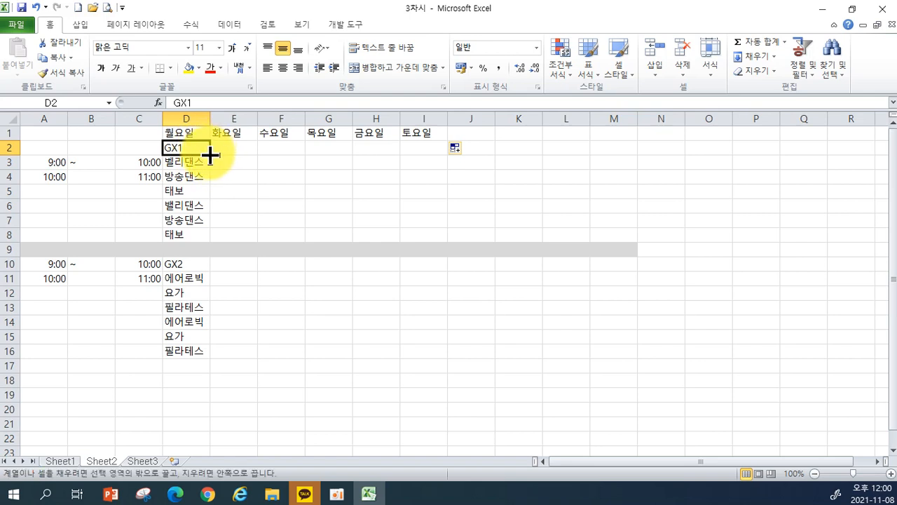
{"action": "left_click_drag", "start_coordinate": [210, 155], "coordinate": [452, 148]}
{"action": "left_click_drag", "start_coordinate": [186, 167], "coordinate": [185, 236]}
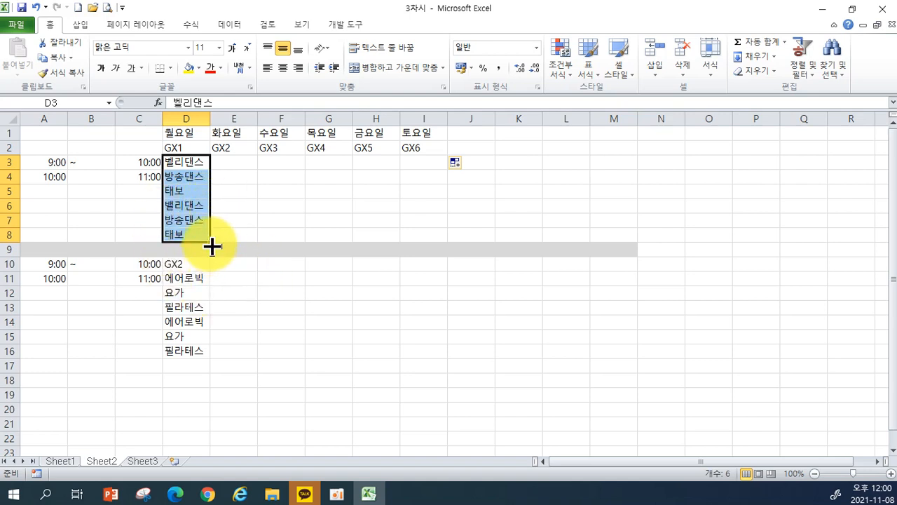
{"action": "left_click_drag", "start_coordinate": [212, 243], "coordinate": [436, 245]}
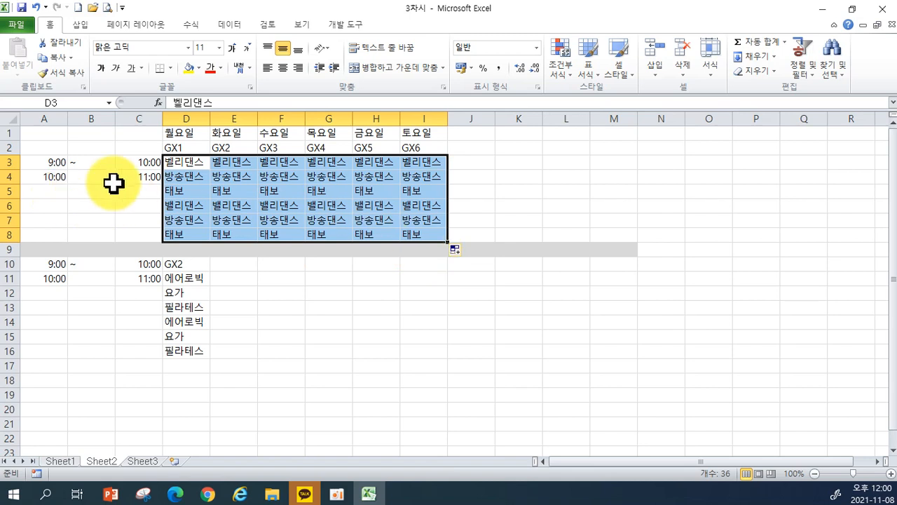
Step: Extend the hourly start times from 9:00 and 10:00 in A3:A4 down to 14:00 in A8
{"action": "left_click", "coordinate": [40, 163]}
{"action": "left_click_drag", "start_coordinate": [40, 163], "coordinate": [40, 172]}
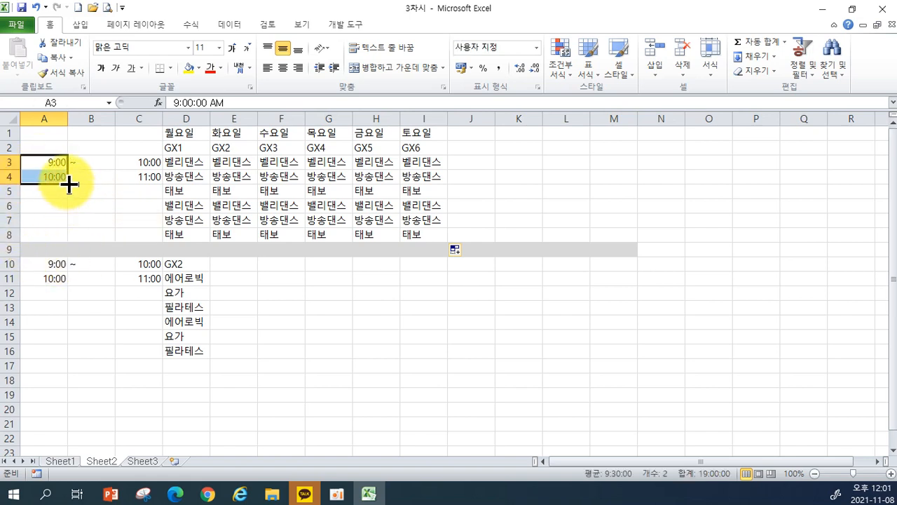
{"action": "left_click_drag", "start_coordinate": [68, 185], "coordinate": [69, 183]}
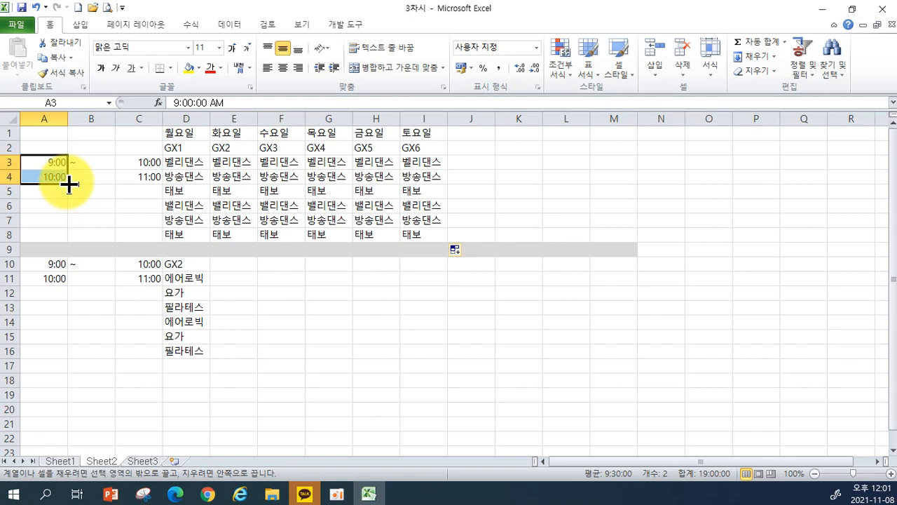
{"action": "left_click_drag", "start_coordinate": [69, 183], "coordinate": [61, 239]}
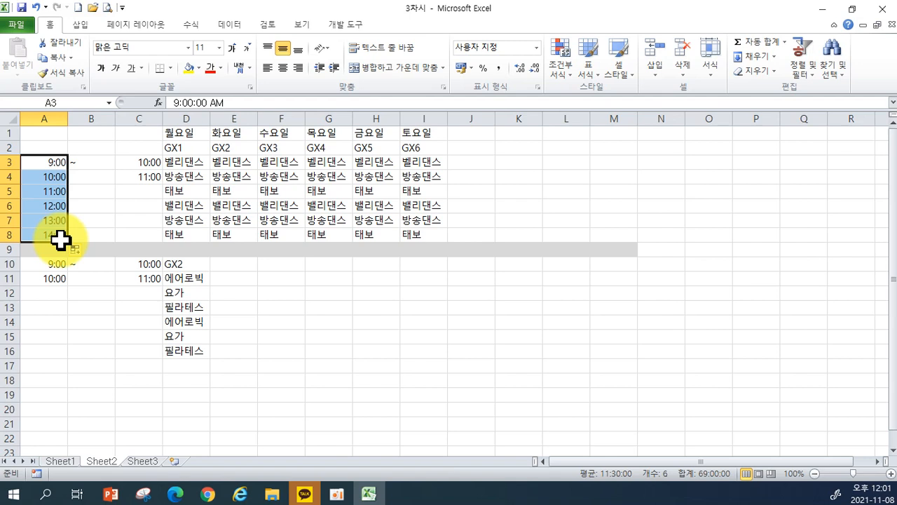
Step: Copy the ~ from B3 down to B8, and extend the hourly end times in column C from 10:00 to 15:00 through C8
{"action": "left_click", "coordinate": [81, 161]}
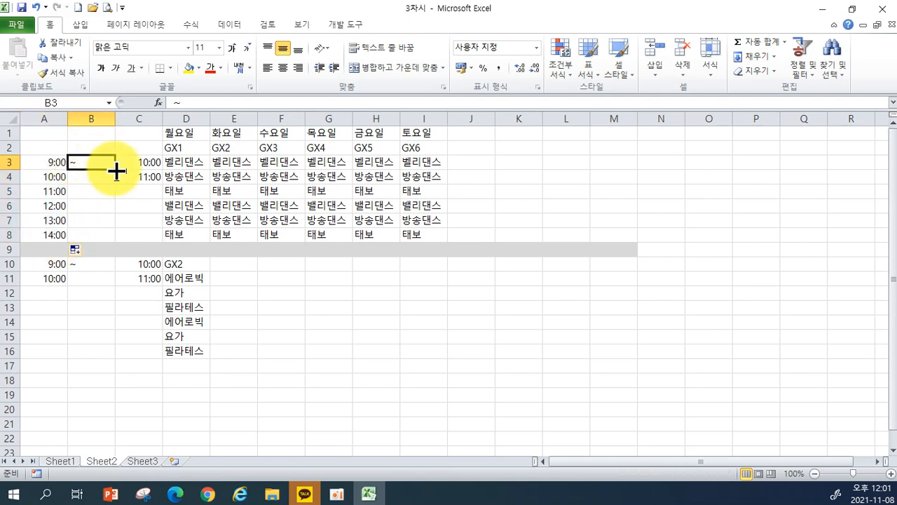
{"action": "left_click_drag", "start_coordinate": [115, 169], "coordinate": [112, 238]}
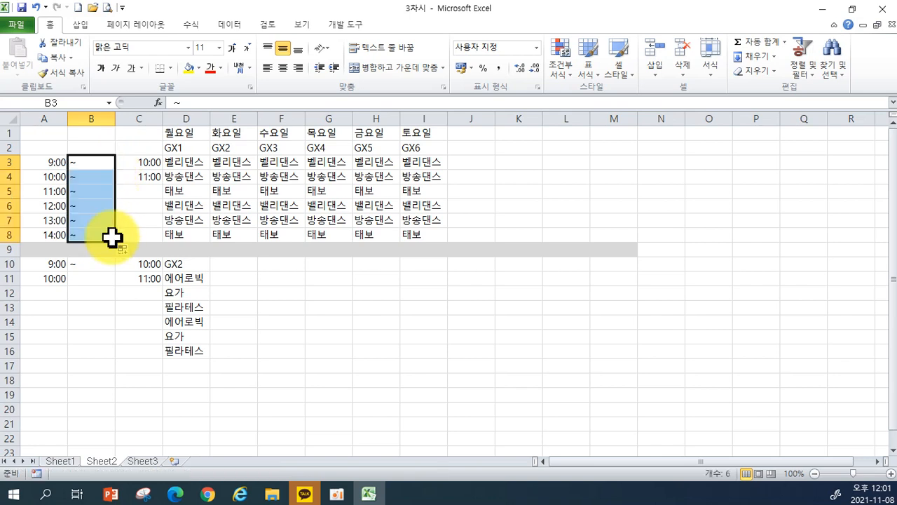
{"action": "left_click_drag", "start_coordinate": [131, 164], "coordinate": [130, 176]}
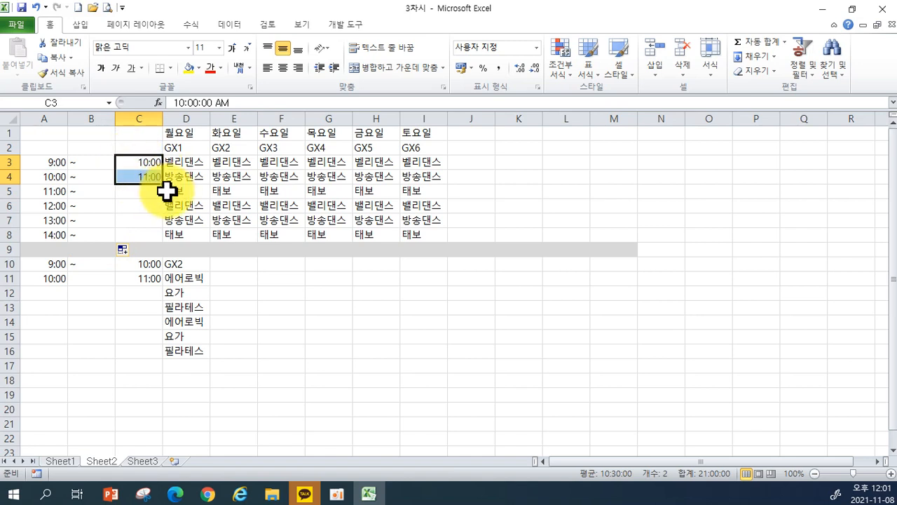
{"action": "left_click_drag", "start_coordinate": [162, 186], "coordinate": [162, 238]}
{"action": "left_click", "coordinate": [301, 324]}
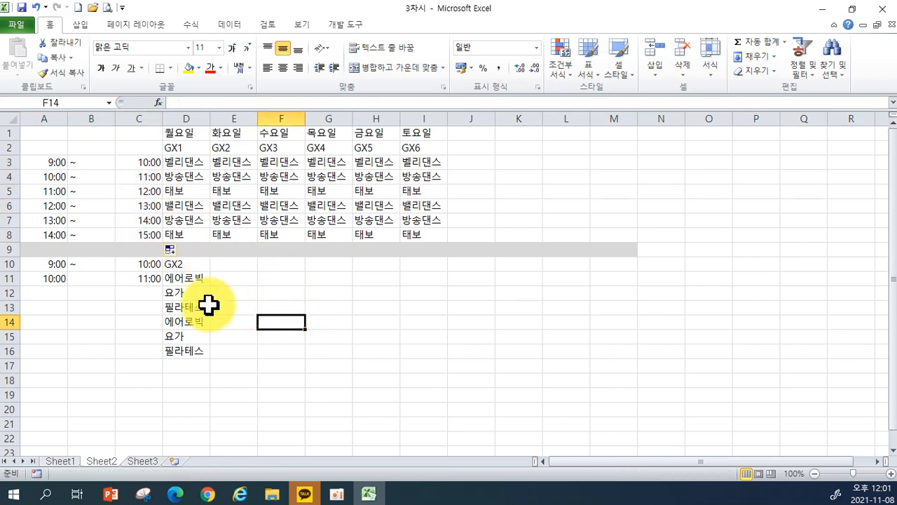
Step: AutoFill the second block D10:D16 across through column I, and extend its start times from 9:00 in A10 to 15:00 in A16
{"action": "left_click_drag", "start_coordinate": [181, 264], "coordinate": [428, 360]}
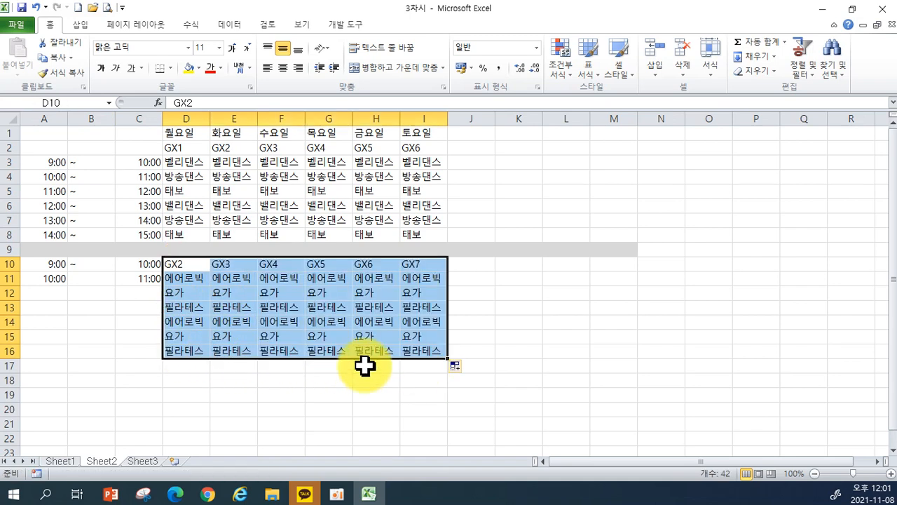
{"action": "left_click", "coordinate": [40, 265]}
{"action": "left_click_drag", "start_coordinate": [40, 265], "coordinate": [73, 358]}
Step: Copy the ~ from B10 down to B16, and extend the second block's end times from 10:00 in C10 to 16:00 in C16
{"action": "left_click", "coordinate": [79, 267]}
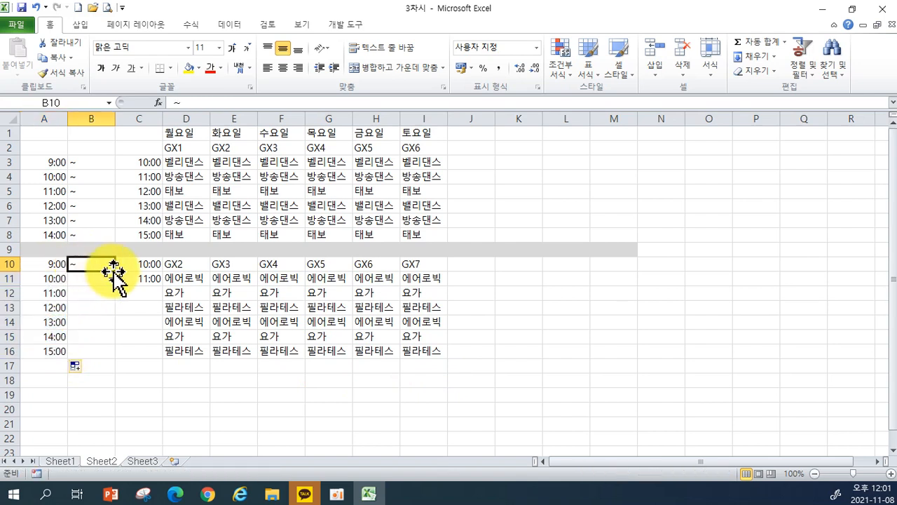
{"action": "left_click_drag", "start_coordinate": [116, 270], "coordinate": [110, 348]}
{"action": "left_click_drag", "start_coordinate": [127, 264], "coordinate": [152, 352]}
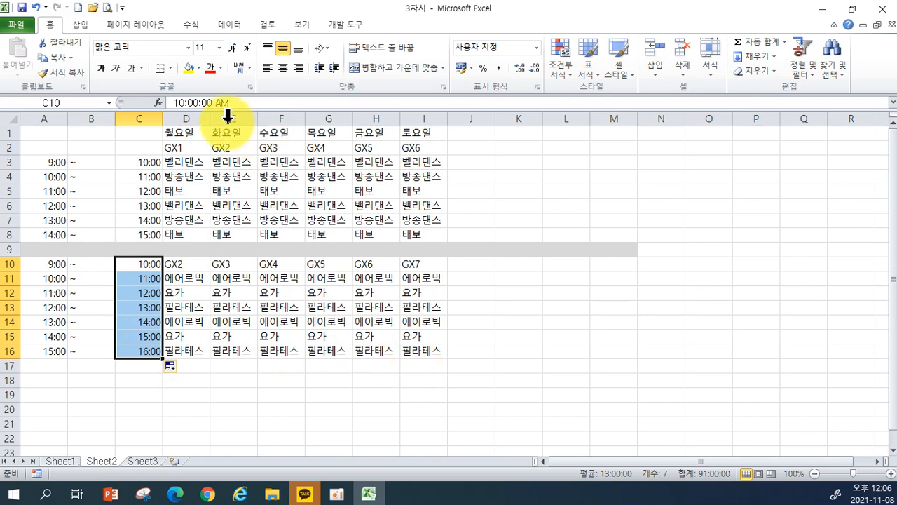
Step: AutoFit the widths of time columns A through C on Sheet2 to their contents
{"action": "left_click", "coordinate": [45, 118]}
{"action": "left_click_drag", "start_coordinate": [45, 119], "coordinate": [129, 118]}
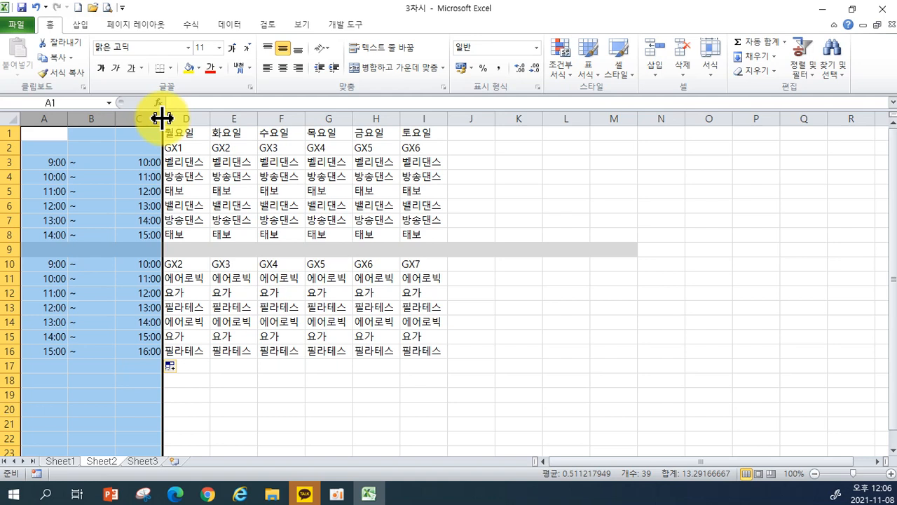
{"action": "left_click_drag", "start_coordinate": [162, 118], "coordinate": [97, 118]}
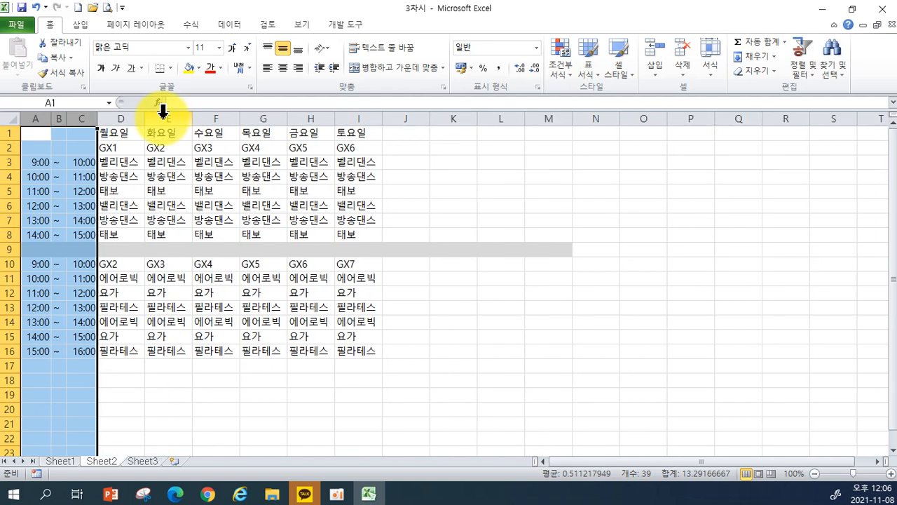
Step: Widen the weekday columns D through I on Sheet2 evenly to about 11.88 (100 pixels)
{"action": "left_click", "coordinate": [121, 115]}
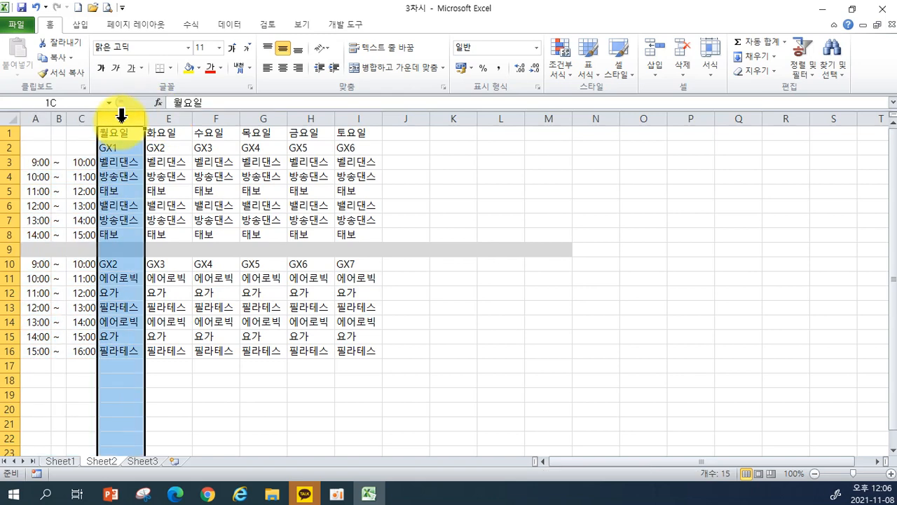
{"action": "left_click_drag", "start_coordinate": [121, 115], "coordinate": [359, 113]}
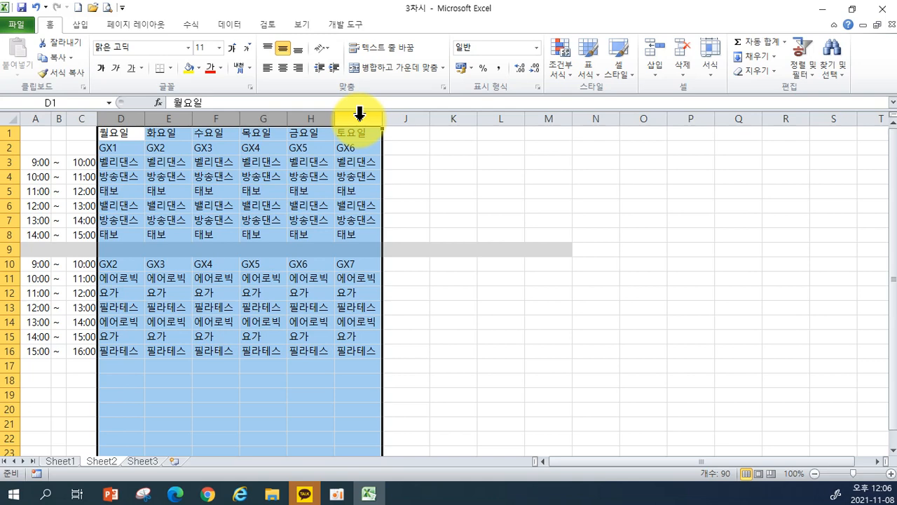
{"action": "left_click_drag", "start_coordinate": [383, 112], "coordinate": [388, 113]}
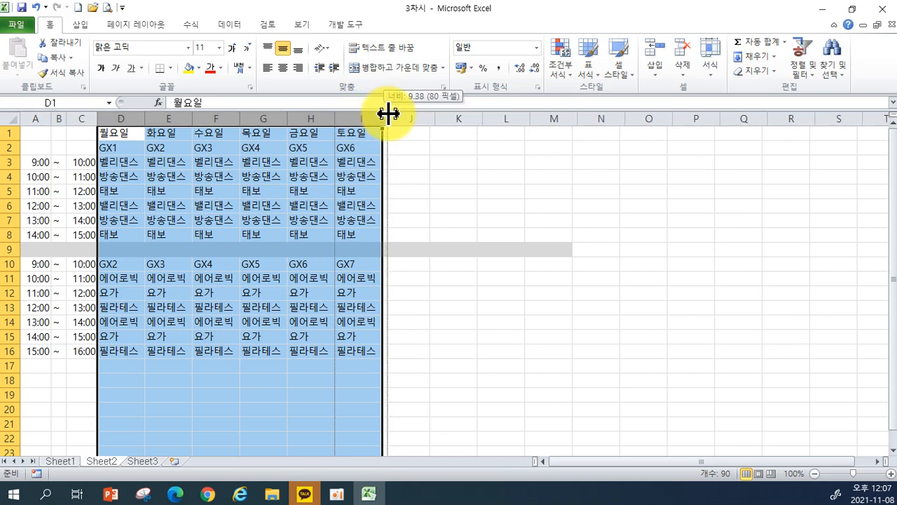
{"action": "left_click_drag", "start_coordinate": [388, 113], "coordinate": [389, 114]}
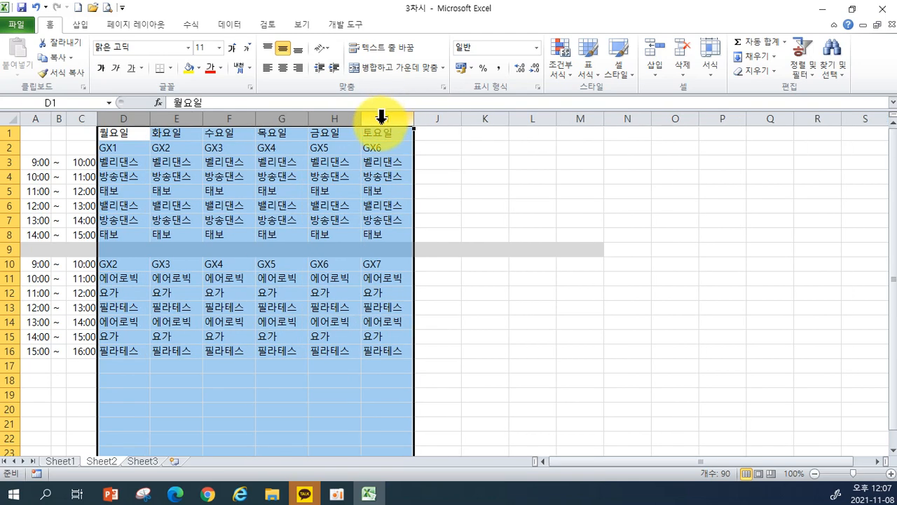
{"action": "right_click", "coordinate": [384, 120]}
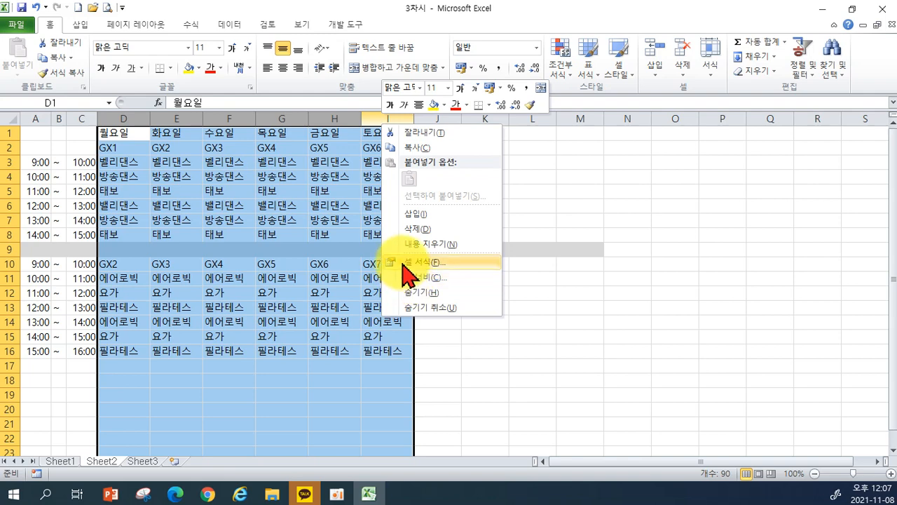
{"action": "key", "text": "Escape"}
{"action": "left_click_drag", "start_coordinate": [118, 115], "coordinate": [426, 159]}
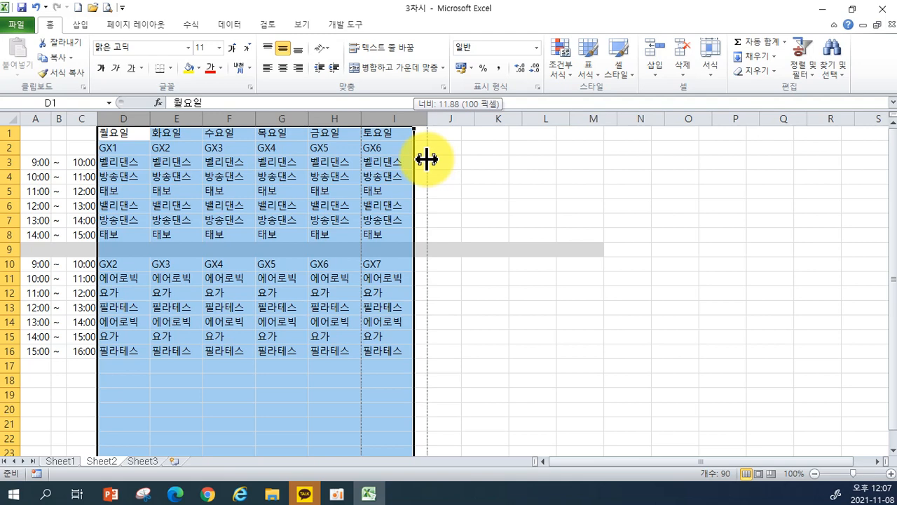
{"action": "left_click_drag", "start_coordinate": [427, 159], "coordinate": [426, 159]}
{"action": "left_click", "coordinate": [586, 306]}
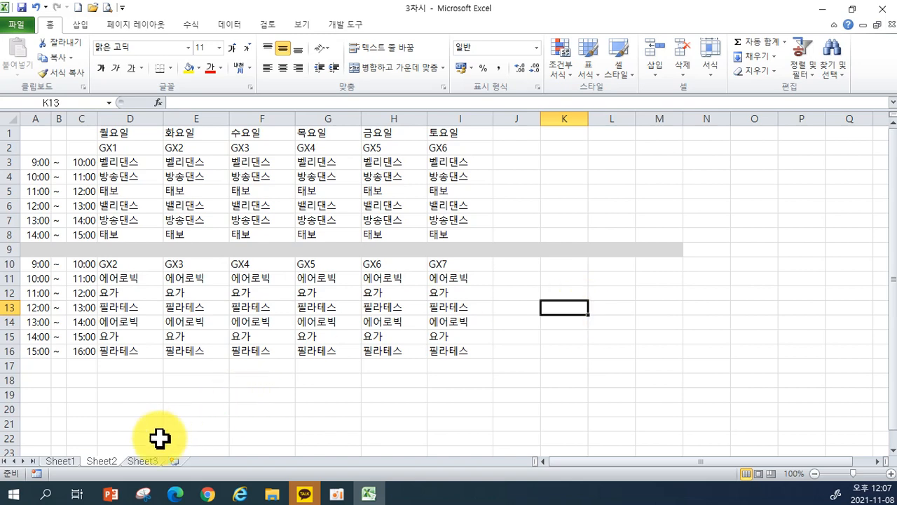
Step: On Sheet3, AutoFit the widths of columns A through E of the swimming timetable to their contents
{"action": "left_click", "coordinate": [143, 461]}
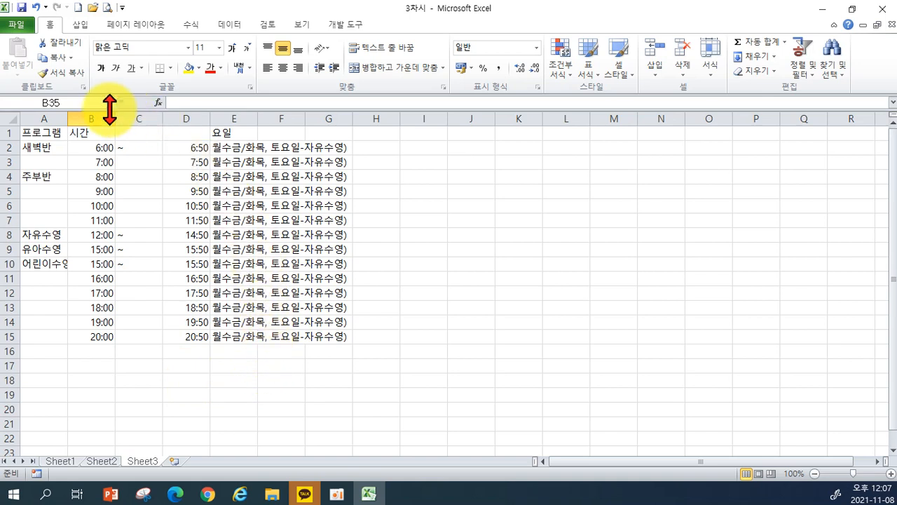
{"action": "left_click_drag", "start_coordinate": [54, 116], "coordinate": [237, 116]}
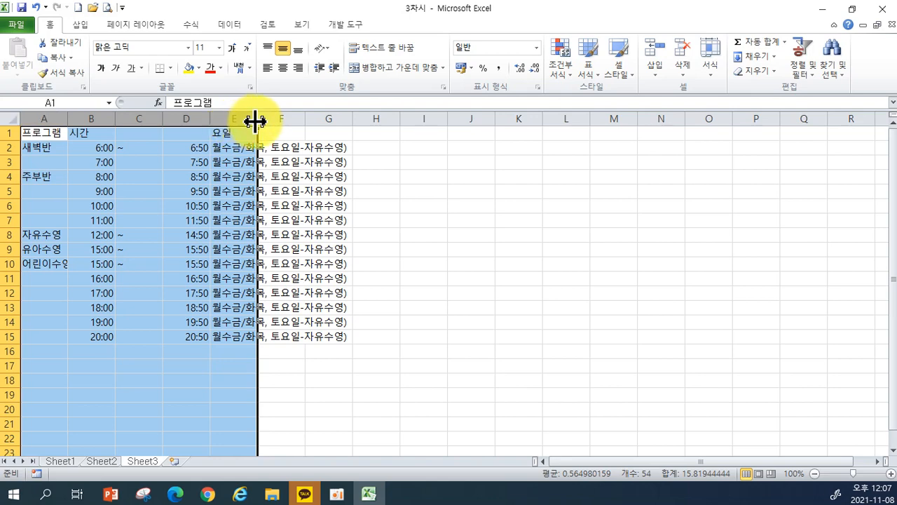
{"action": "double_click", "coordinate": [258, 118]}
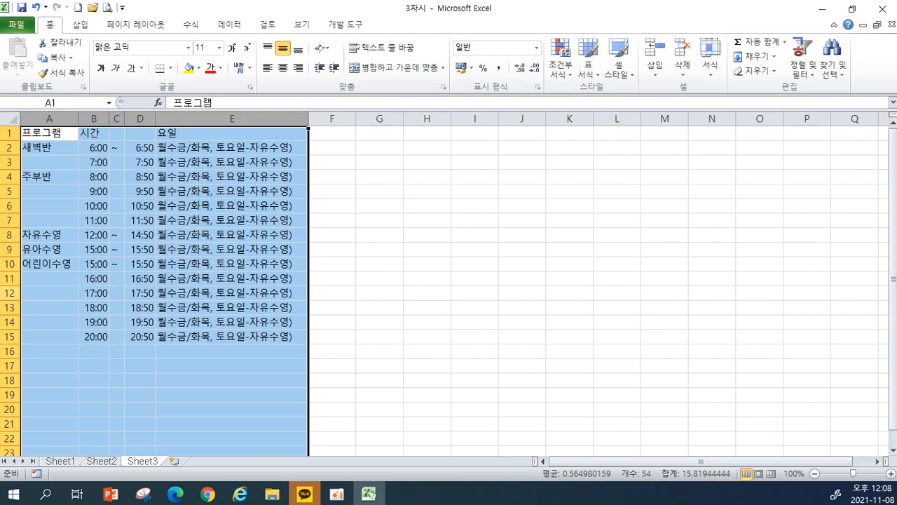
Step: Set the height of rows 1 through 15 on Sheet3 to 19.5
{"action": "left_click_drag", "start_coordinate": [9, 133], "coordinate": [9, 334]}
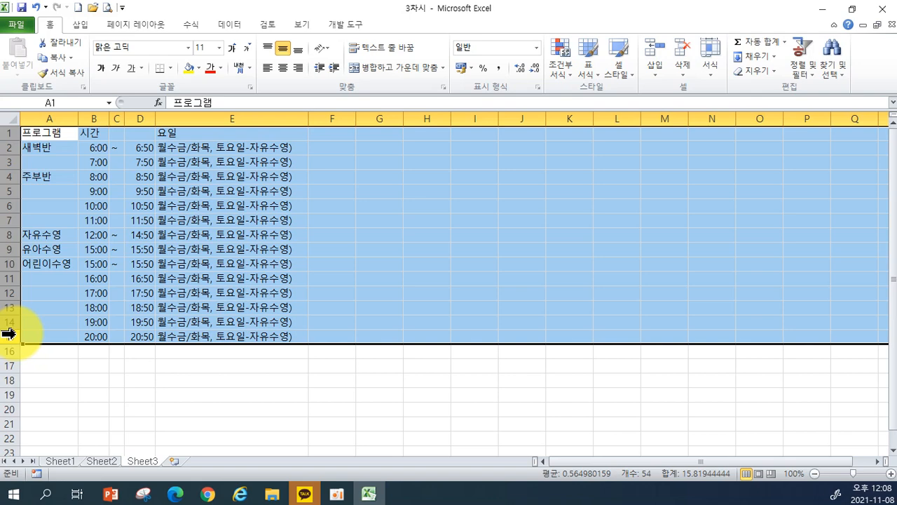
{"action": "right_click", "coordinate": [9, 335]}
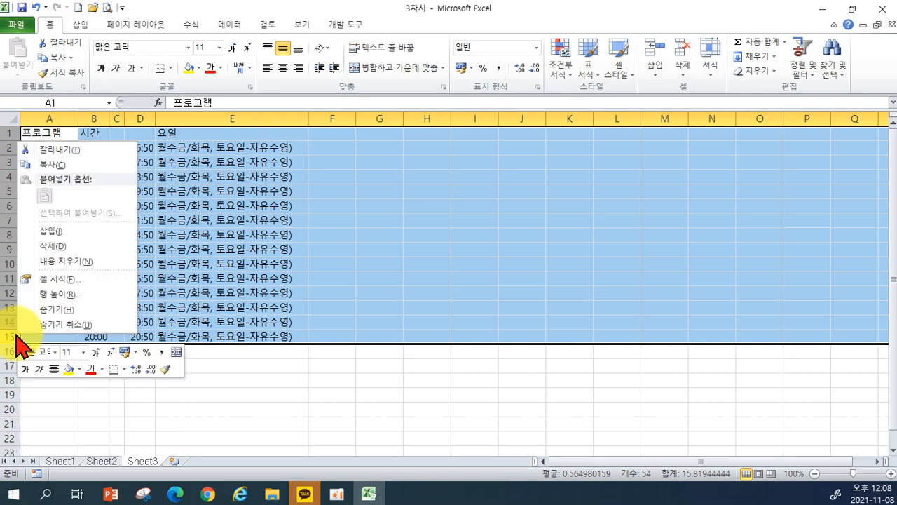
{"action": "left_click", "coordinate": [55, 294]}
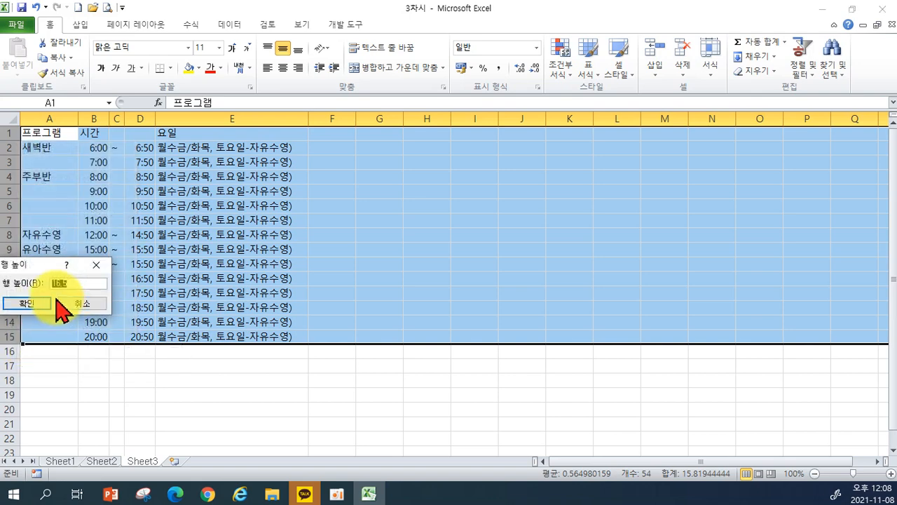
{"action": "type", "text": "19.5"}
{"action": "left_click", "coordinate": [14, 302]}
{"action": "left_click", "coordinate": [363, 320]}
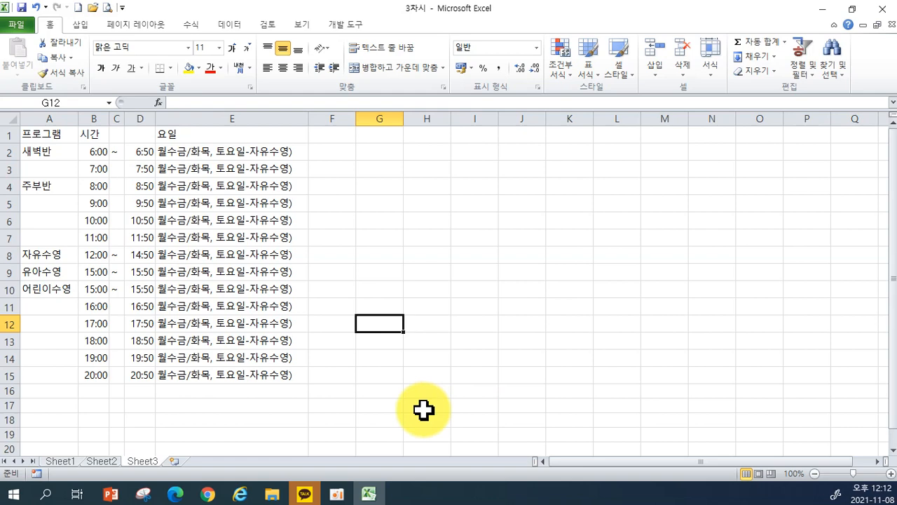
Step: Save a copy of the workbook as 3차시 in the 엑셀연습-1 folder on drive H
{"action": "left_click", "coordinate": [16, 24]}
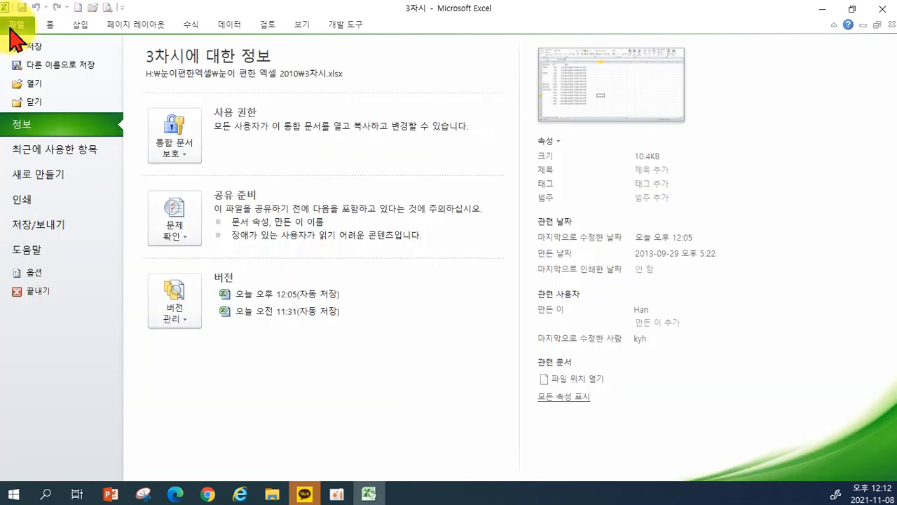
{"action": "left_click", "coordinate": [27, 67]}
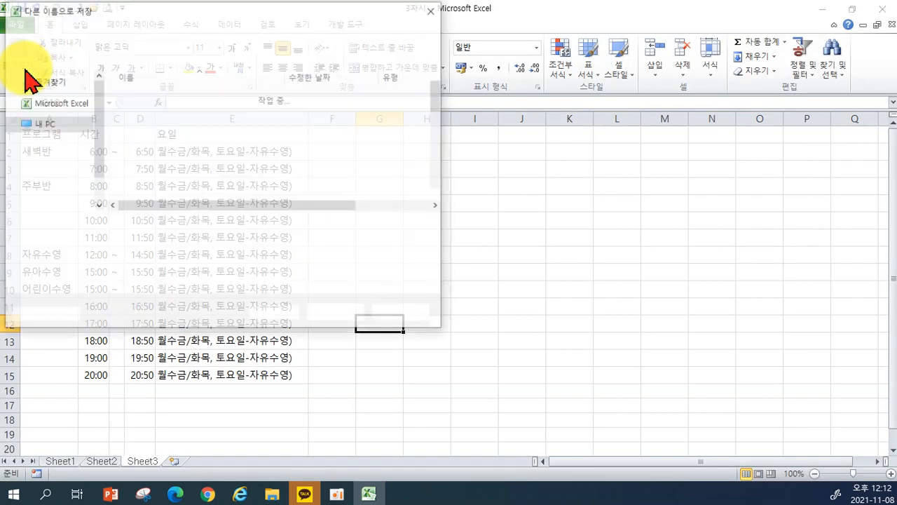
{"action": "left_click", "coordinate": [66, 203]}
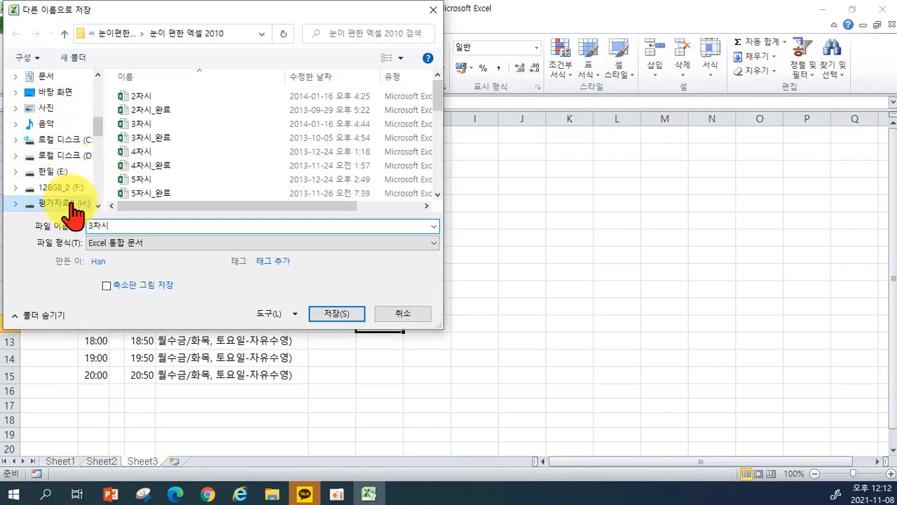
{"action": "left_click_drag", "start_coordinate": [437, 112], "coordinate": [442, 154]}
{"action": "double_click", "coordinate": [158, 177]}
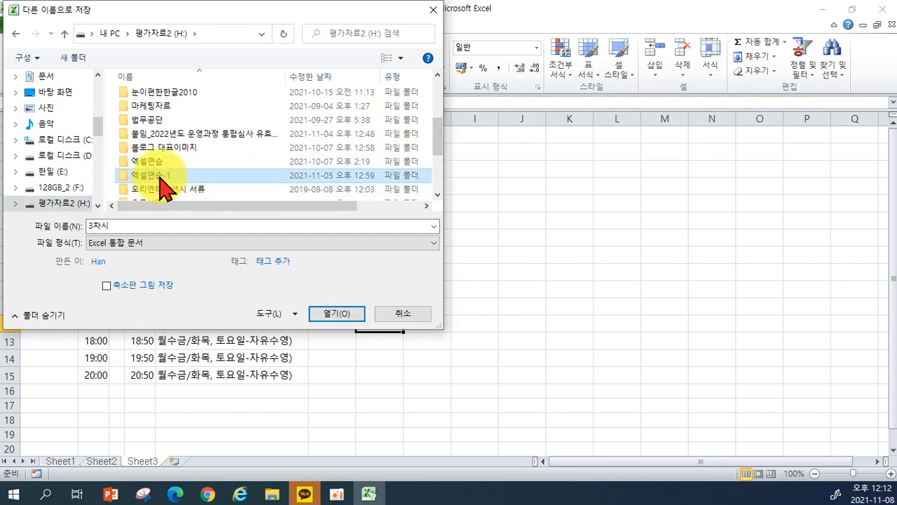
{"action": "left_click", "coordinate": [317, 318]}
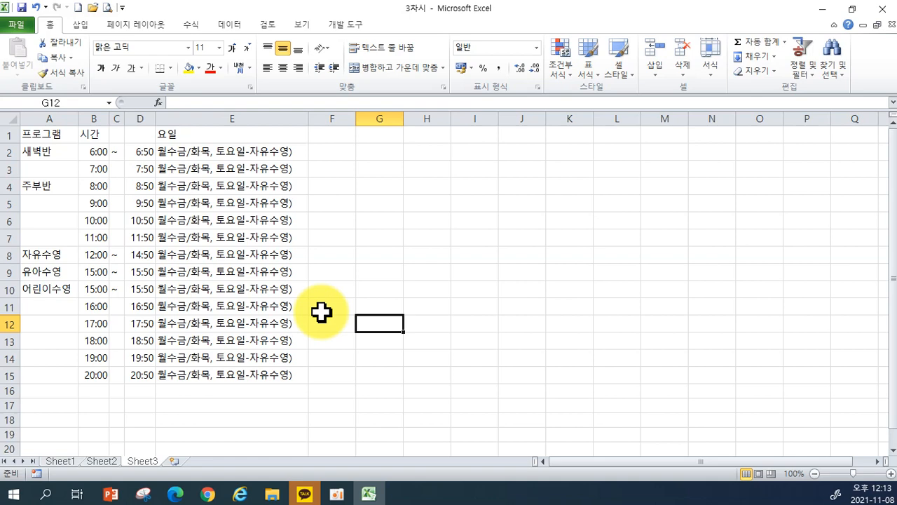
Step: Open the workbook 4차시 from the 눈이편한엑셀 > 눈이 편한 엑셀 2010 folder on drive H
{"action": "left_click", "coordinate": [20, 25]}
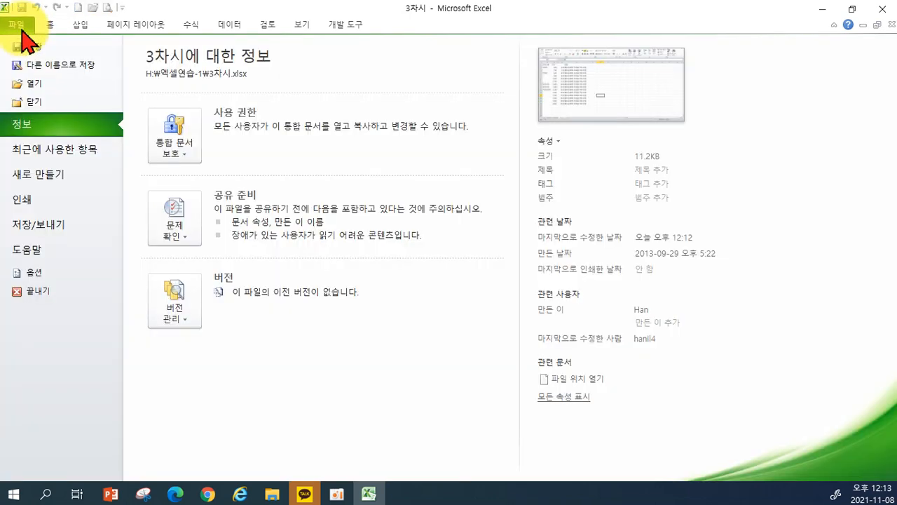
{"action": "left_click", "coordinate": [35, 85]}
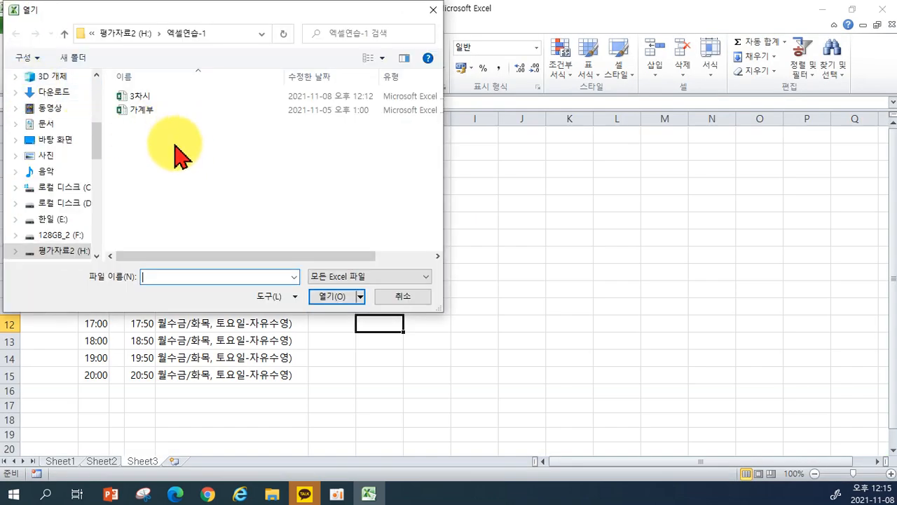
{"action": "left_click", "coordinate": [61, 250]}
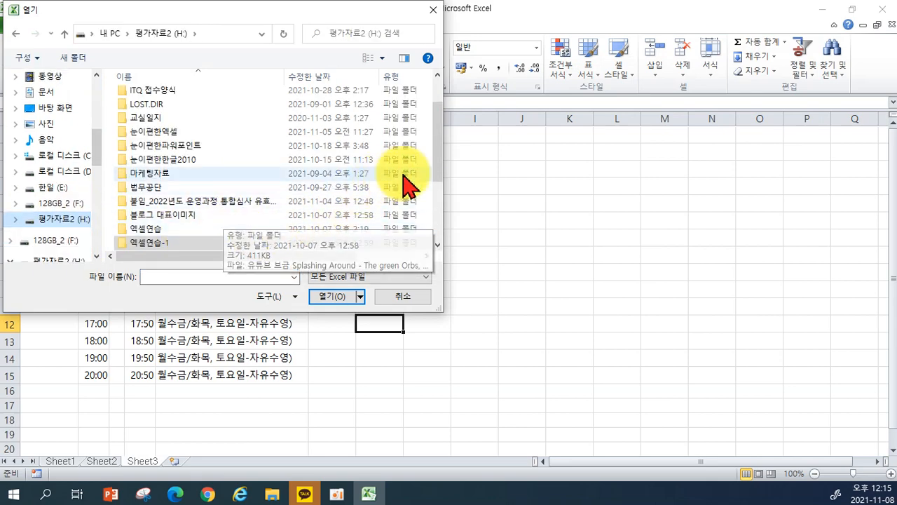
{"action": "left_click_drag", "start_coordinate": [440, 180], "coordinate": [435, 240]}
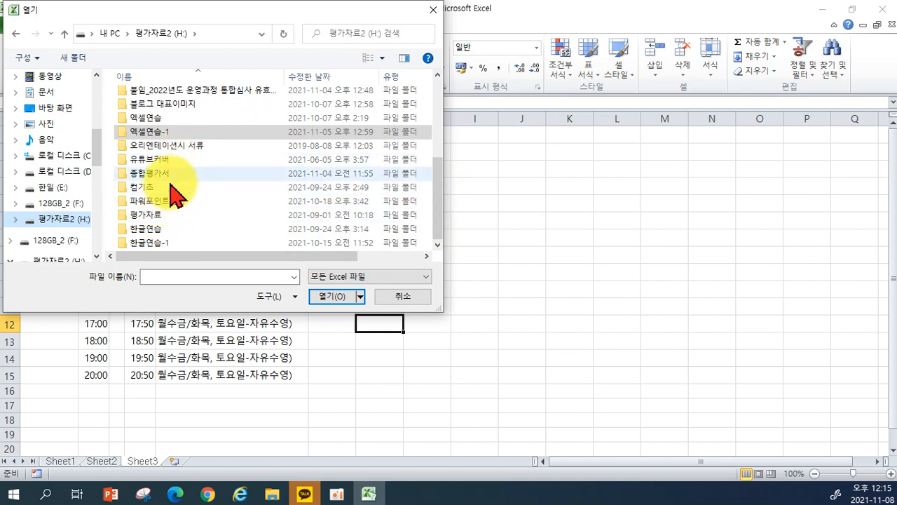
{"action": "scroll", "coordinate": [176, 166], "scroll_direction": "up", "scroll_amount": 3}
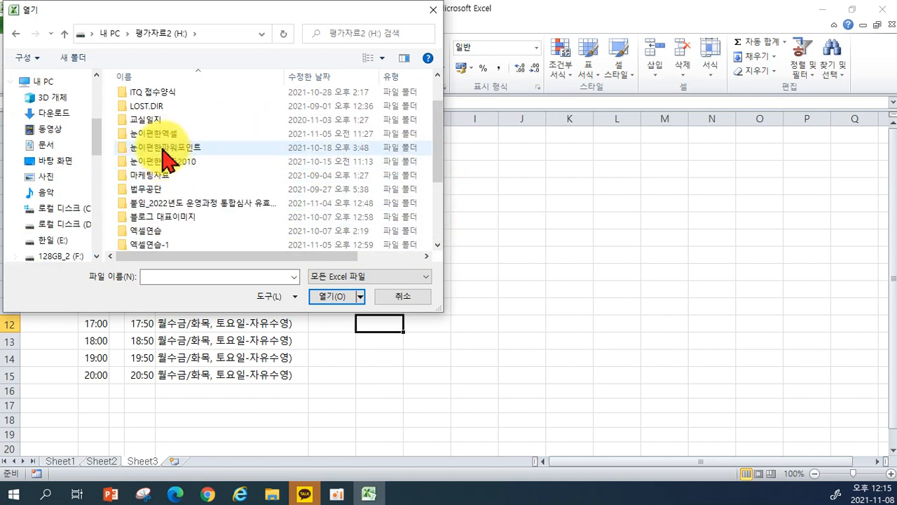
{"action": "double_click", "coordinate": [152, 134]}
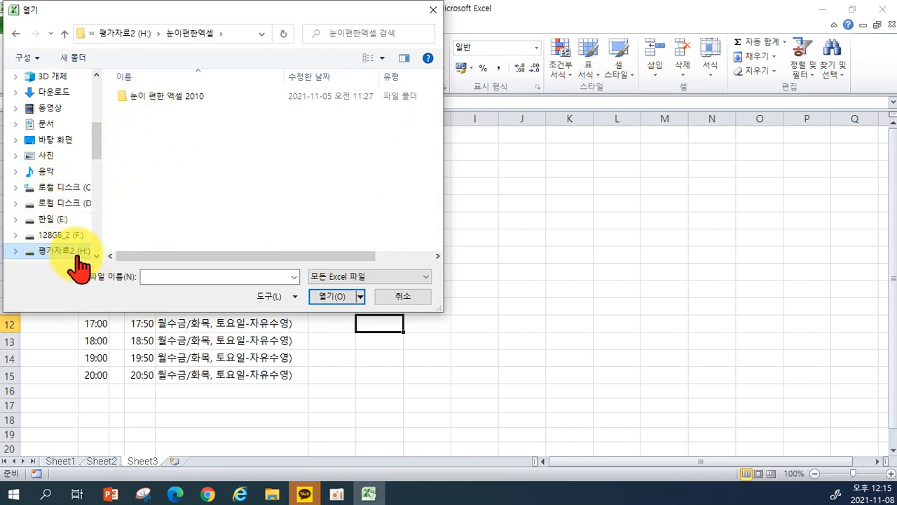
{"action": "double_click", "coordinate": [165, 96]}
{"action": "left_click", "coordinate": [149, 152]}
{"action": "double_click", "coordinate": [148, 153]}
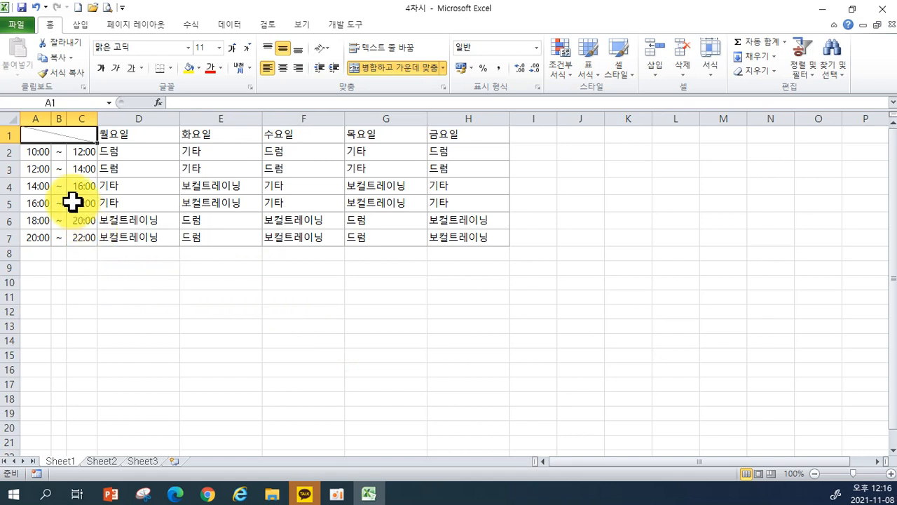
Step: Center the contents of the timetable A1:H7 horizontally and make the weekday header row bold
{"action": "left_click_drag", "start_coordinate": [36, 131], "coordinate": [466, 242]}
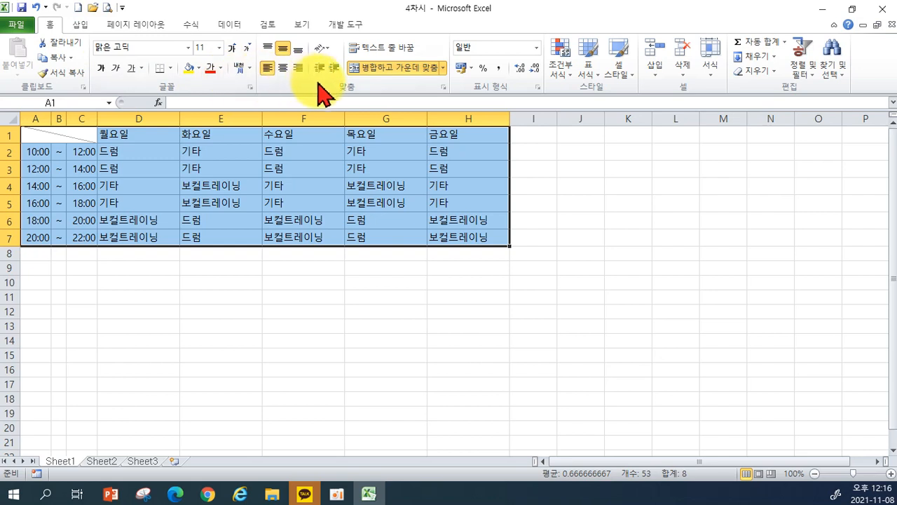
{"action": "left_click", "coordinate": [284, 68]}
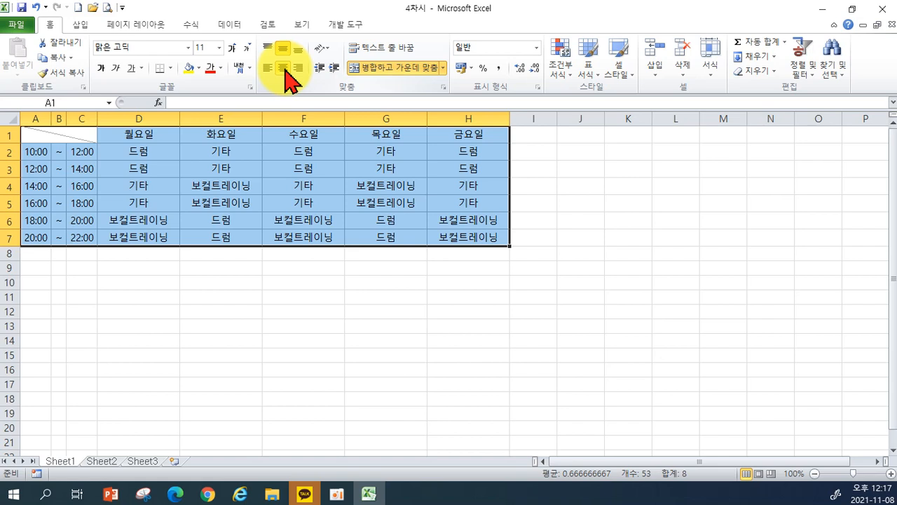
{"action": "left_click_drag", "start_coordinate": [34, 132], "coordinate": [435, 138]}
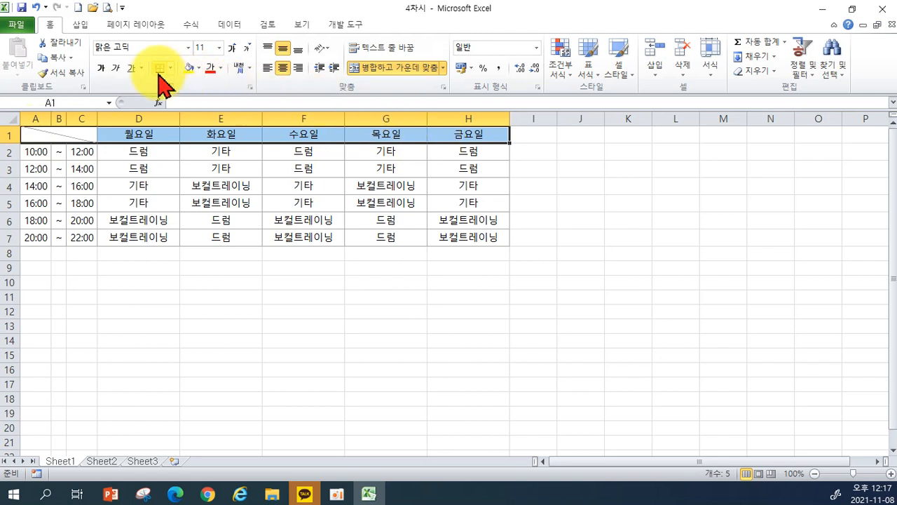
{"action": "left_click", "coordinate": [102, 68]}
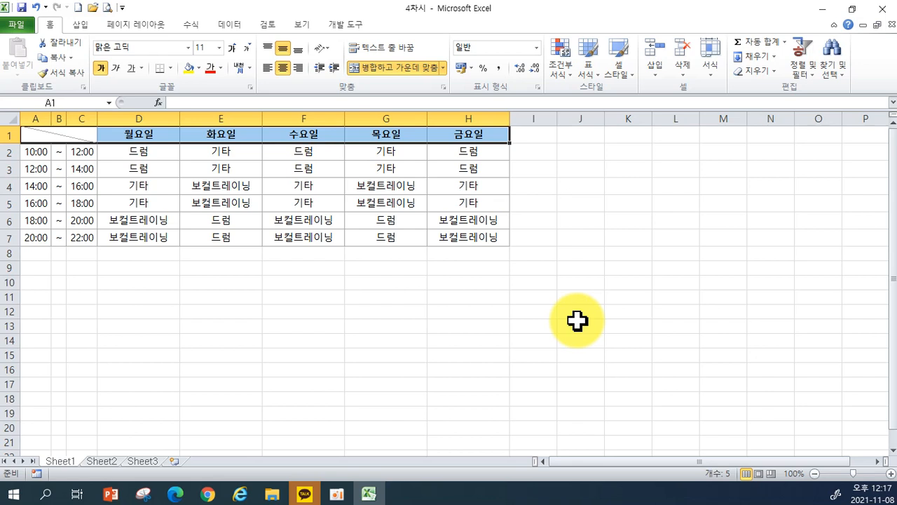
Step: Change the font of the whole timetable A1:H7 to HY나무L
{"action": "left_click_drag", "start_coordinate": [48, 130], "coordinate": [436, 238]}
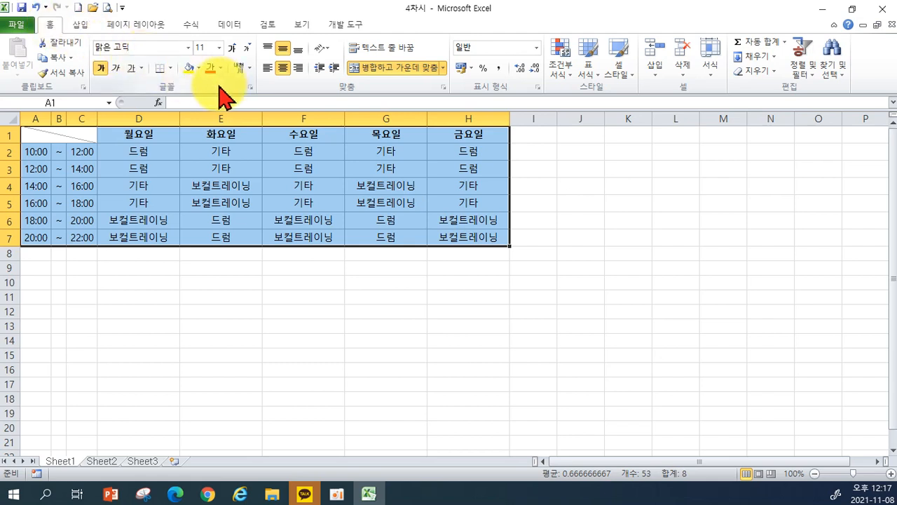
{"action": "left_click", "coordinate": [188, 46]}
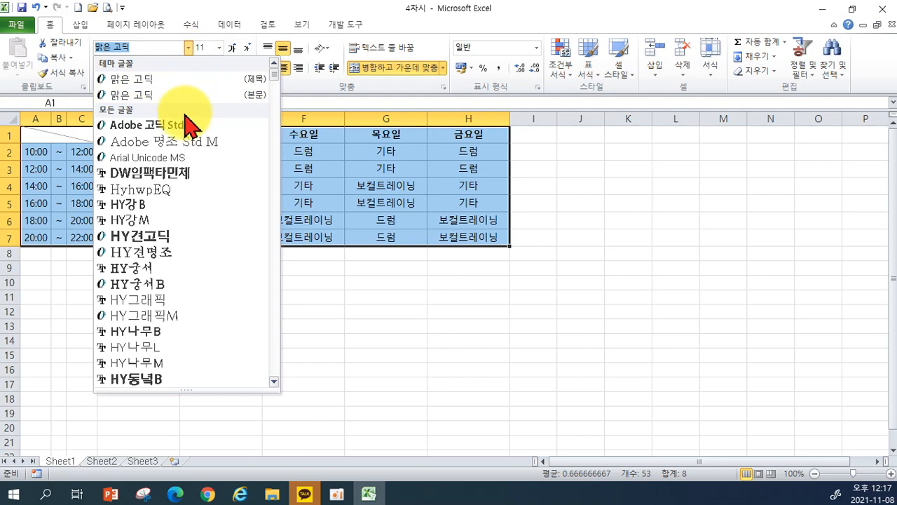
{"action": "left_click", "coordinate": [184, 347]}
{"action": "left_click", "coordinate": [555, 361]}
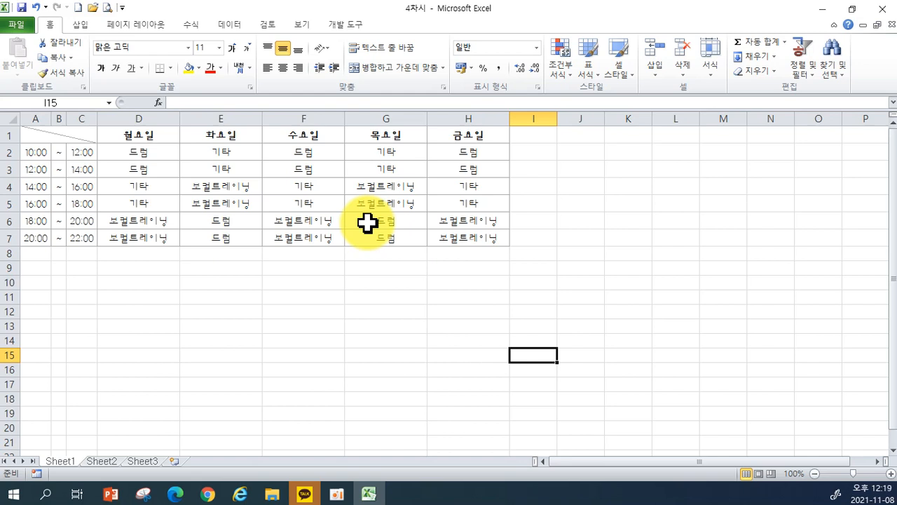
Step: Enter 요일 and 시간 on two lines within merged cell A1, and make row 1 tall enough to fit both
{"action": "left_click", "coordinate": [32, 135]}
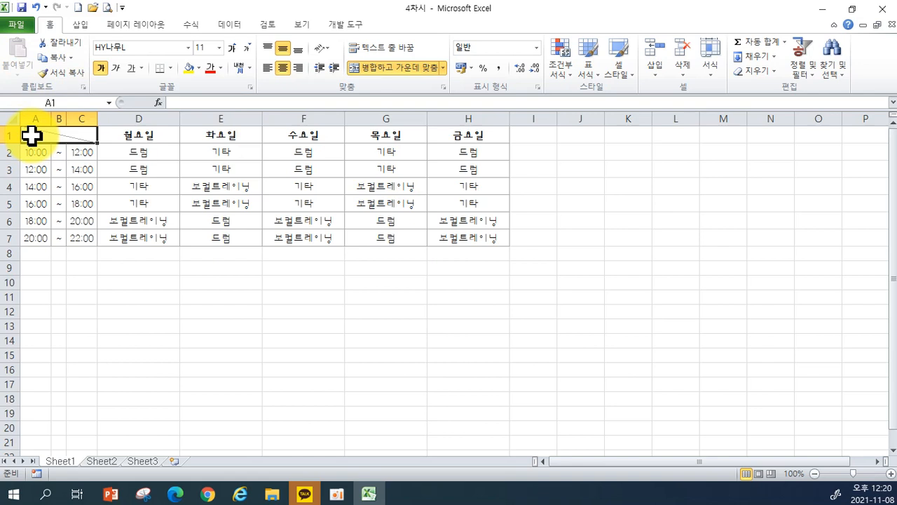
{"action": "type", "text": "dyd"}
{"action": "key", "text": "BackSpace"}
{"action": "key", "text": "BackSpace"}
{"action": "key", "text": "BackSpace"}
{"action": "key", "text": "Hangul"}
{"action": "type", "text": "용일"}
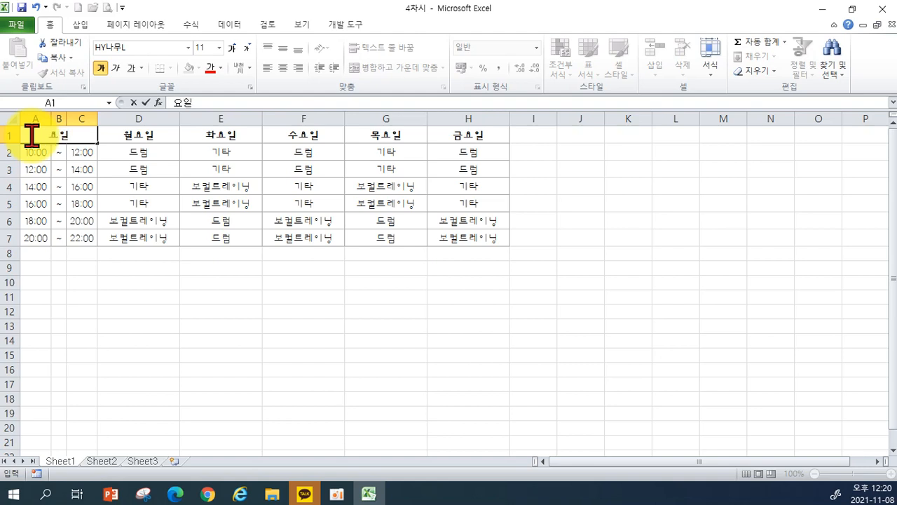
{"action": "key", "text": "alt"}
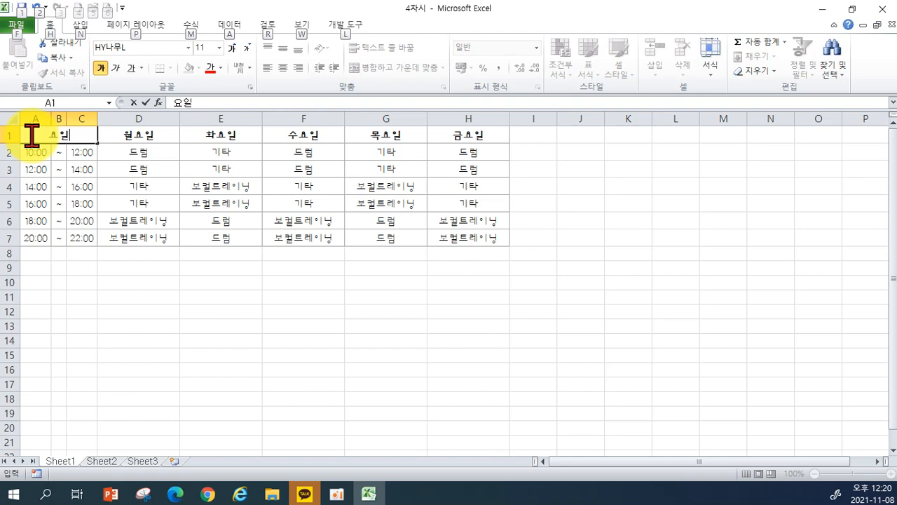
{"action": "key", "text": "alt"}
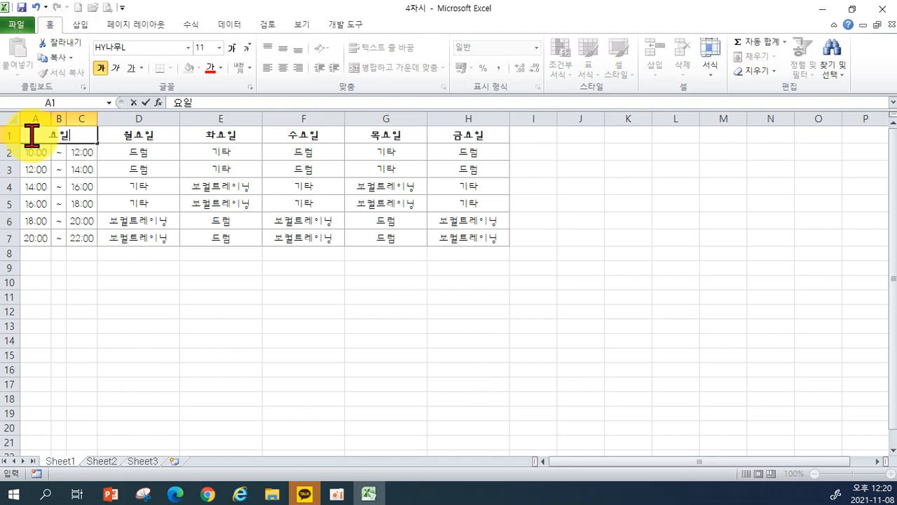
{"action": "key", "text": "alt+Return"}
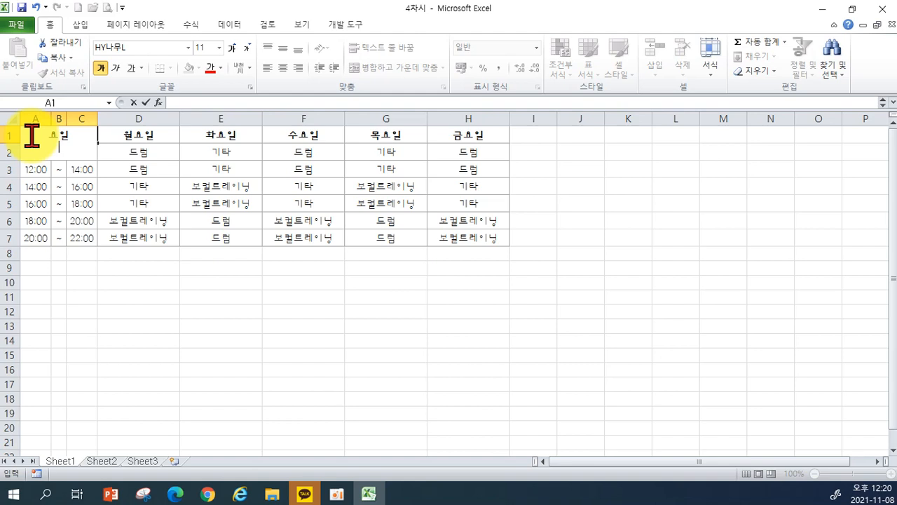
{"action": "type", "text": "시간"}
{"action": "key", "text": "Return"}
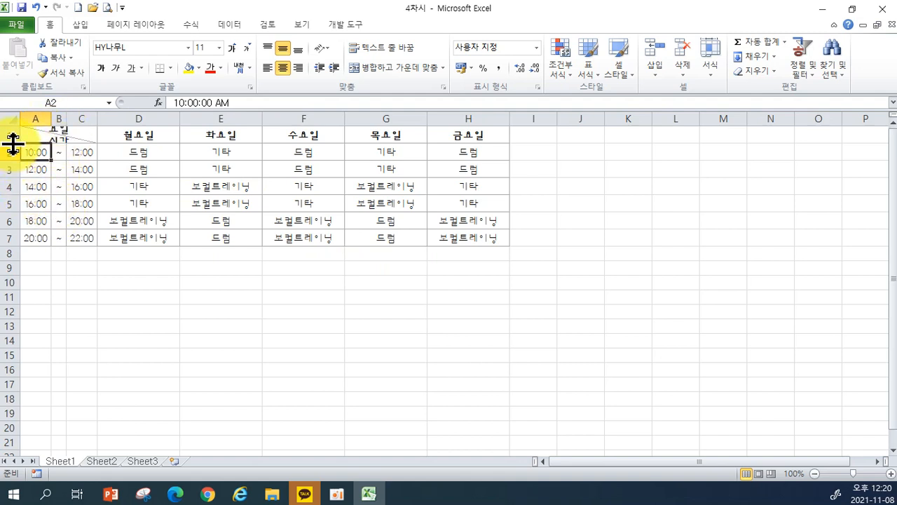
{"action": "left_click_drag", "start_coordinate": [12, 143], "coordinate": [15, 151]}
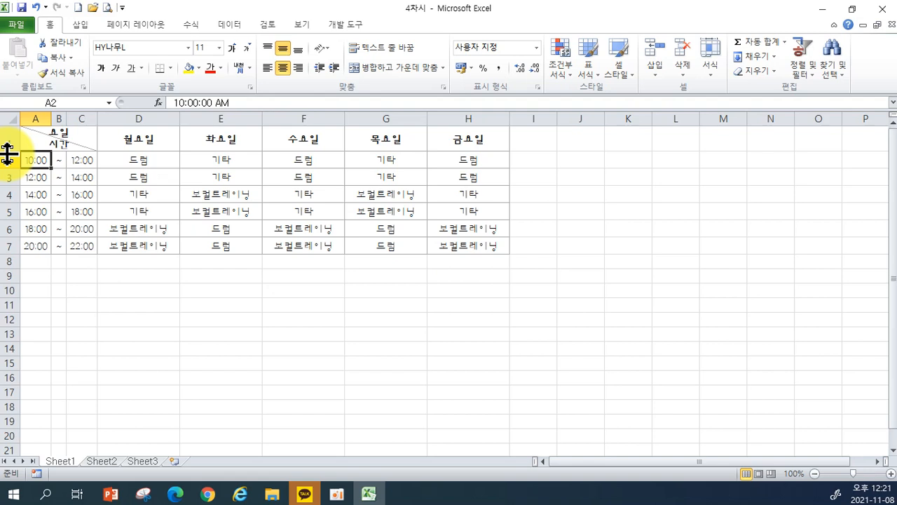
Step: Left-align cell A1 and insert spaces before 요일 so it sits above the diagonal line, with 시간 below it
{"action": "left_click", "coordinate": [74, 135]}
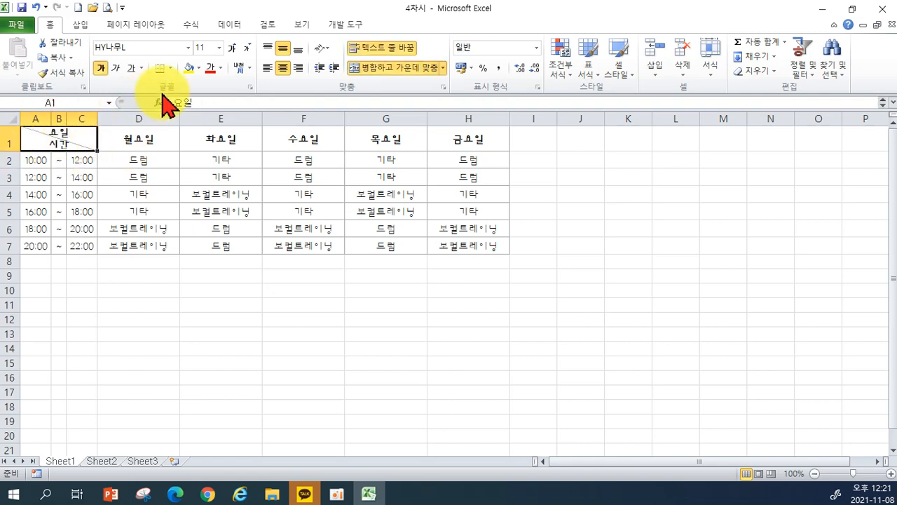
{"action": "left_click", "coordinate": [268, 68]}
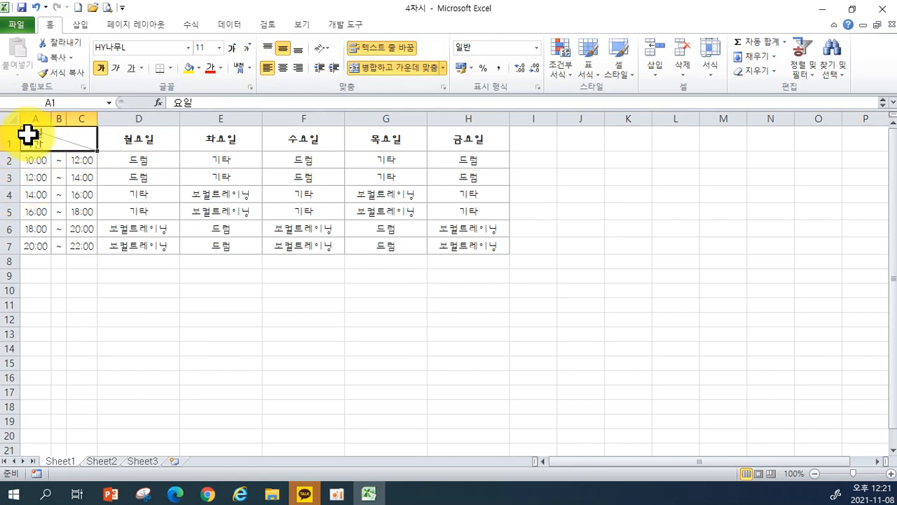
{"action": "double_click", "coordinate": [29, 135]}
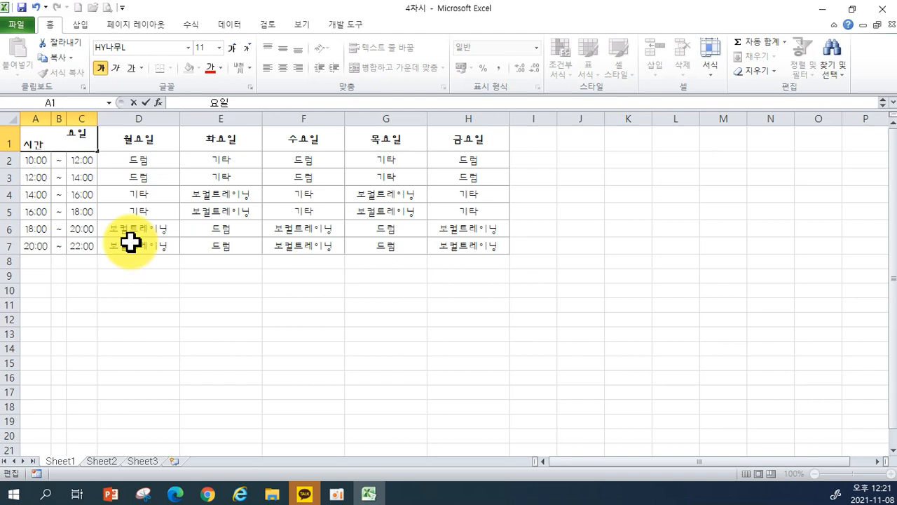
{"action": "key", "text": "Return"}
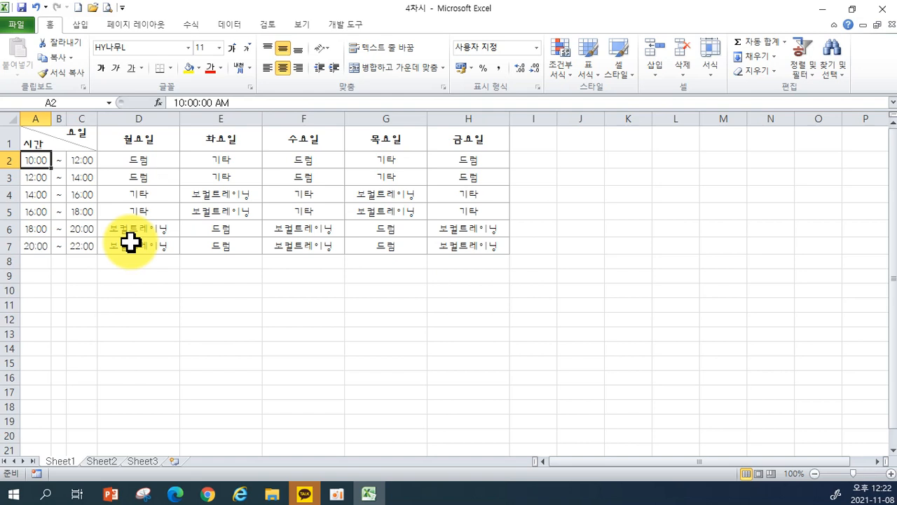
Step: On Sheet2, center the weekday headings D1:I1 and the timetable body A2:I7 horizontally
{"action": "left_click", "coordinate": [100, 461]}
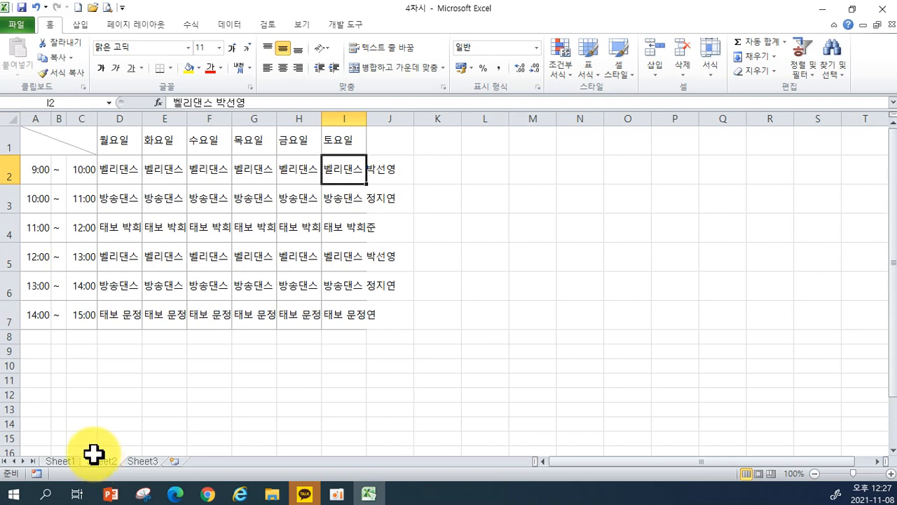
{"action": "left_click", "coordinate": [124, 169]}
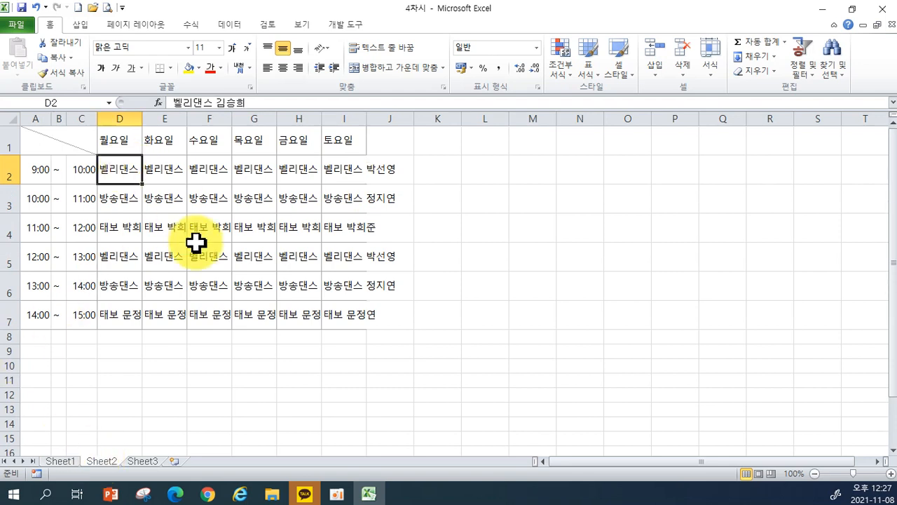
{"action": "left_click", "coordinate": [156, 171]}
{"action": "left_click", "coordinate": [308, 171]}
{"action": "left_click", "coordinate": [328, 172]}
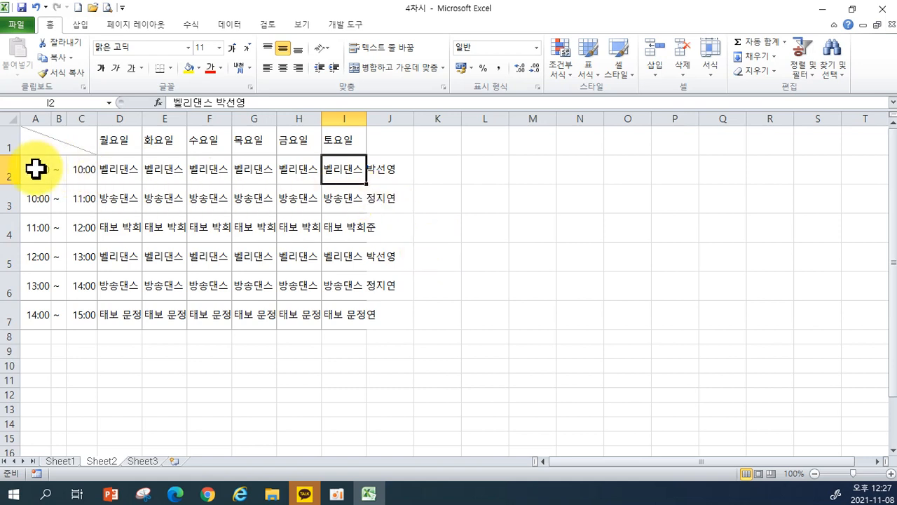
{"action": "left_click", "coordinate": [35, 138]}
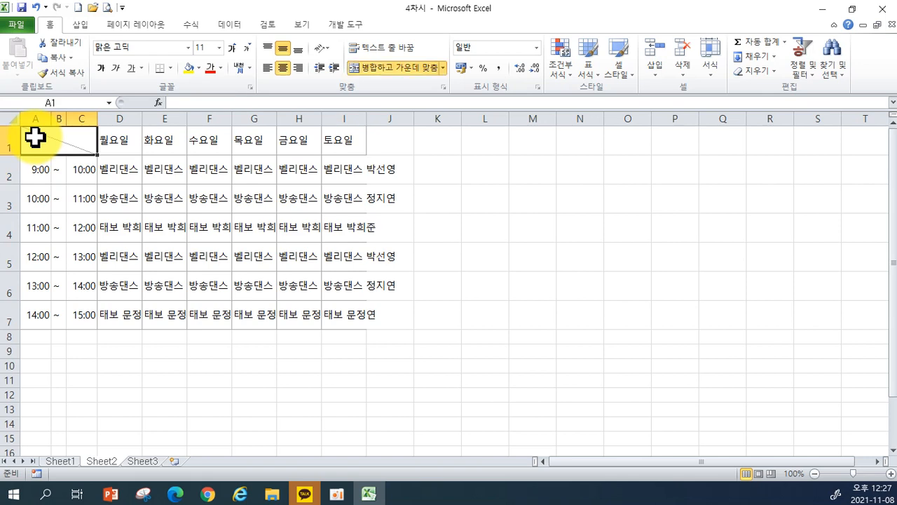
{"action": "left_click_drag", "start_coordinate": [120, 136], "coordinate": [337, 137]}
{"action": "left_click", "coordinate": [282, 67]}
{"action": "left_click_drag", "start_coordinate": [38, 170], "coordinate": [332, 309]}
{"action": "left_click", "coordinate": [283, 67]}
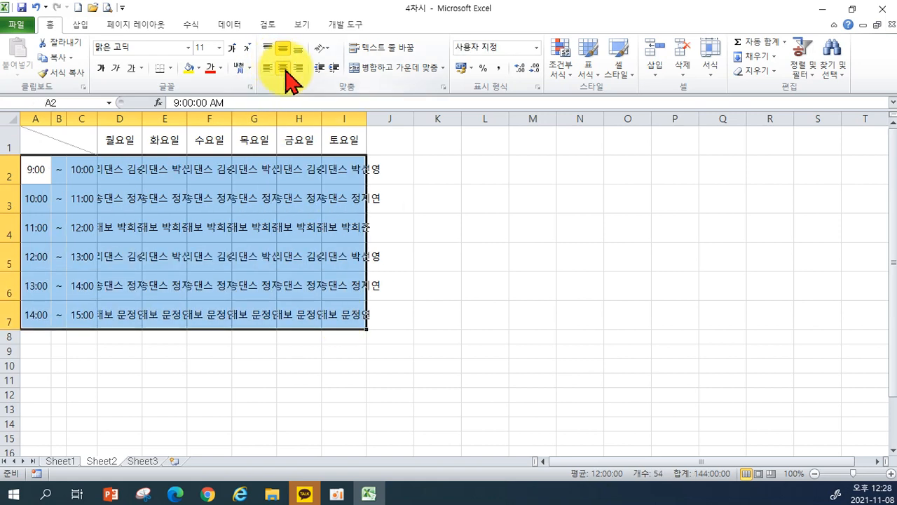
Step: Make the header row A1:I1 bold and change its font to 돋움
{"action": "left_click_drag", "start_coordinate": [38, 139], "coordinate": [343, 140]}
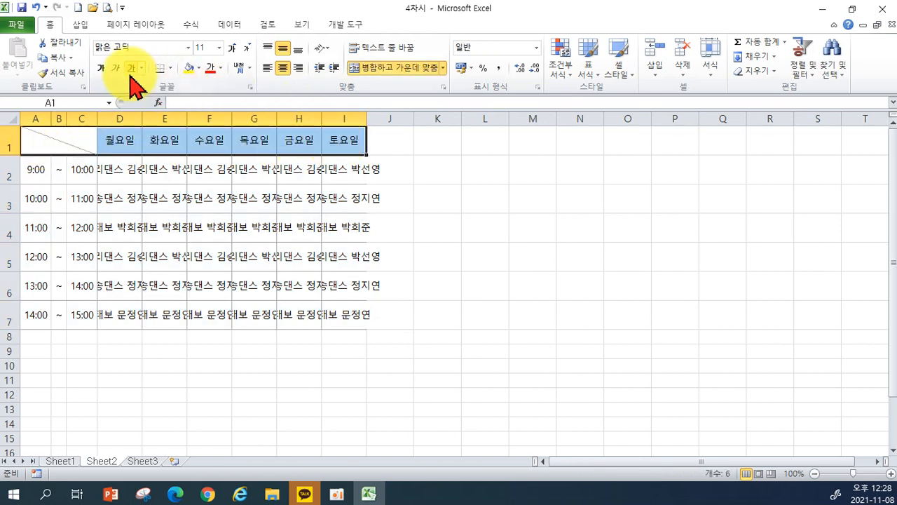
{"action": "left_click", "coordinate": [99, 72]}
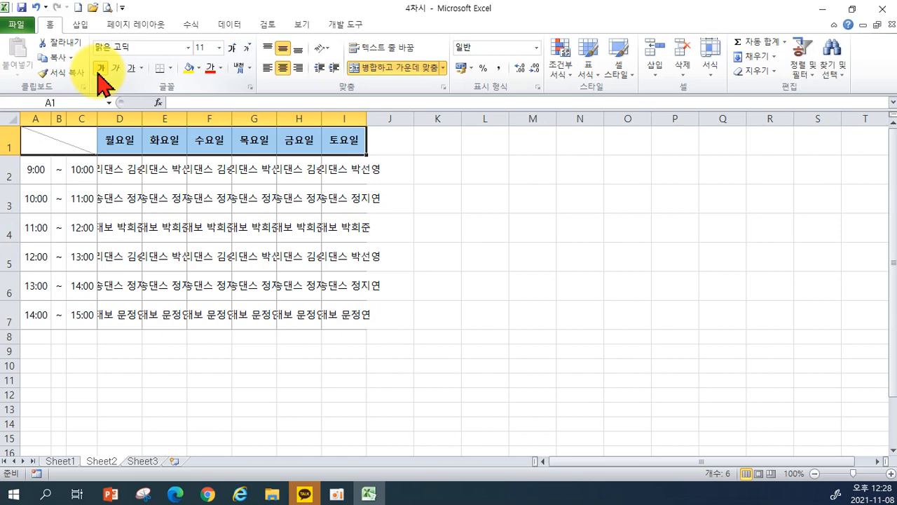
{"action": "left_click", "coordinate": [188, 47]}
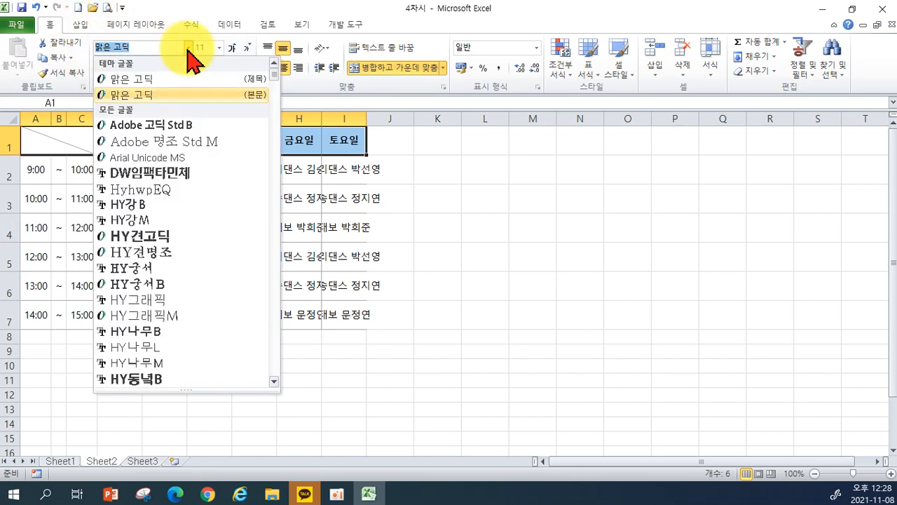
{"action": "scroll", "coordinate": [214, 210], "scroll_direction": "down", "scroll_amount": 15}
{"action": "scroll", "coordinate": [211, 210], "scroll_direction": "down", "scroll_amount": 6}
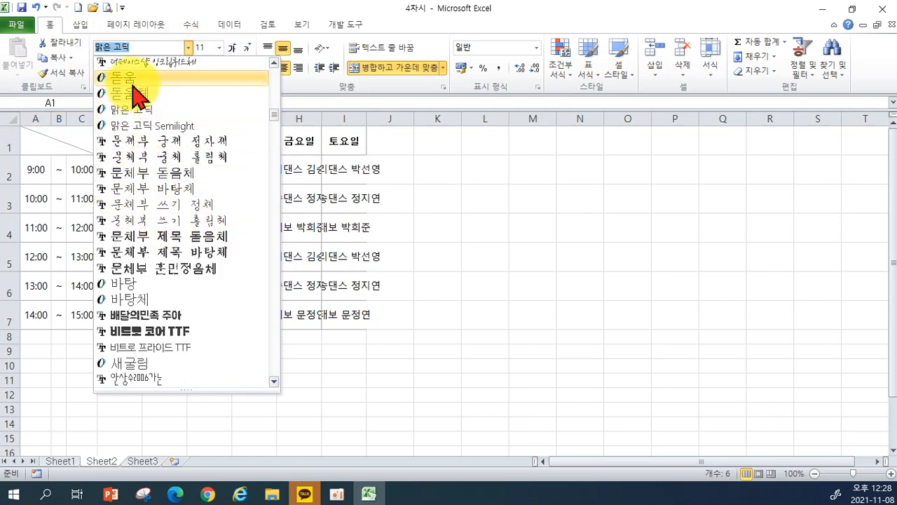
{"action": "left_click", "coordinate": [132, 79]}
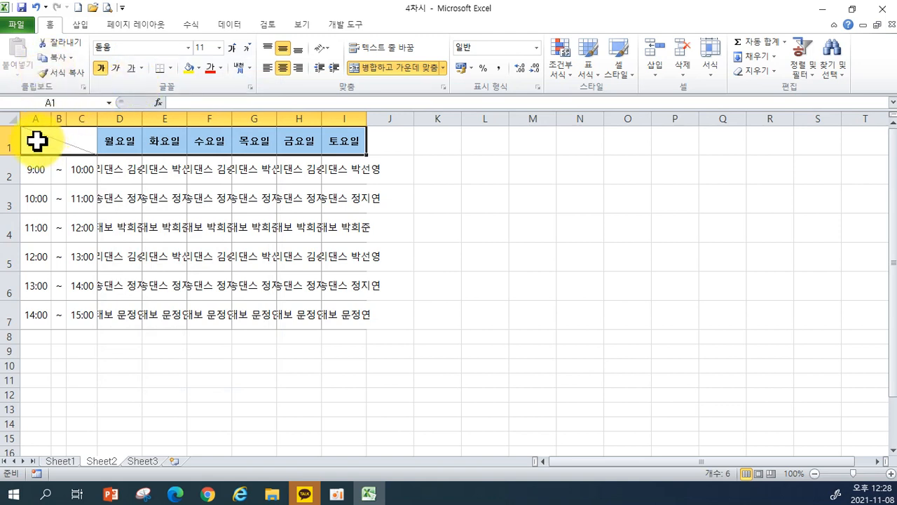
Step: Enter 요일 and 시간 on two separate lines within merged cell A1 of the Sheet2 timetable
{"action": "type", "text": "요일"}
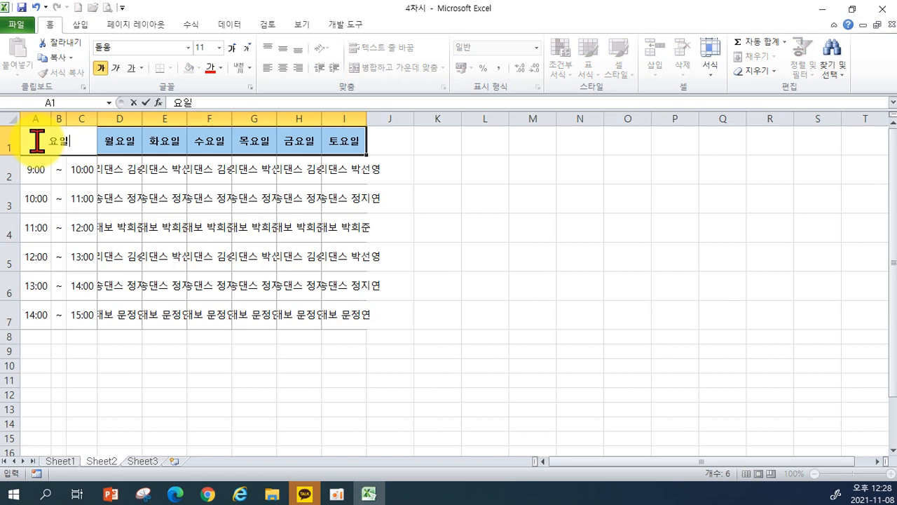
{"action": "key", "text": "alt+Return"}
{"action": "type", "text": "식"}
{"action": "type", "text": "간"}
{"action": "key", "text": "Return"}
{"action": "double_click", "coordinate": [36, 140]}
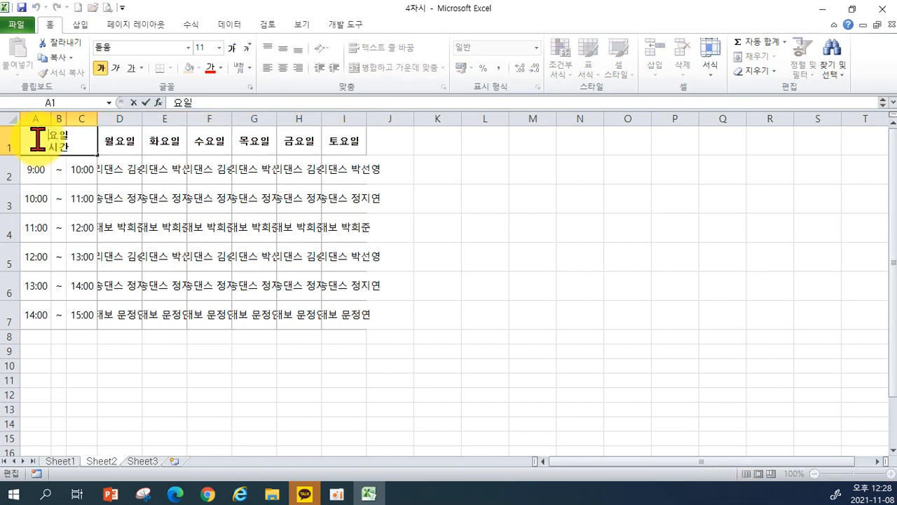
{"action": "left_click", "coordinate": [82, 196]}
Step: Left-align Sheet2's cell A1 and insert spaces before 요일 so the two words sit on opposite sides of the diagonal
{"action": "left_click", "coordinate": [60, 141]}
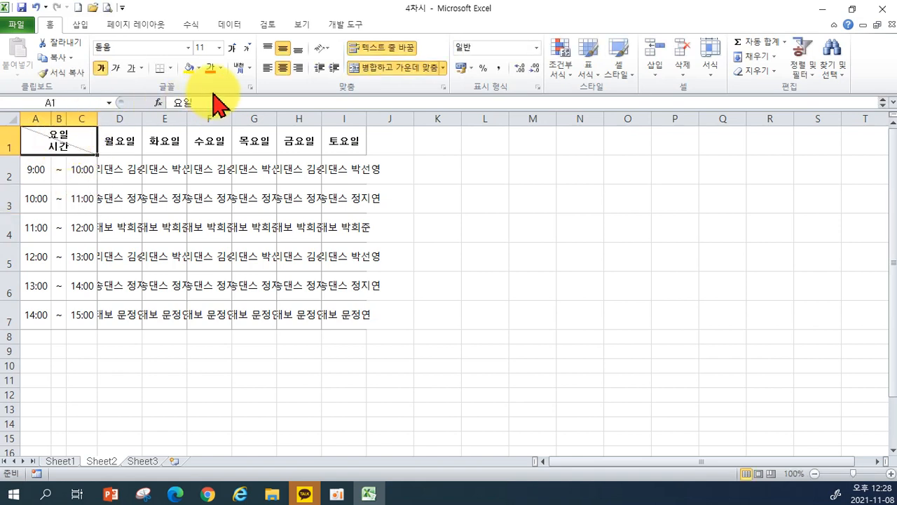
{"action": "left_click", "coordinate": [267, 67]}
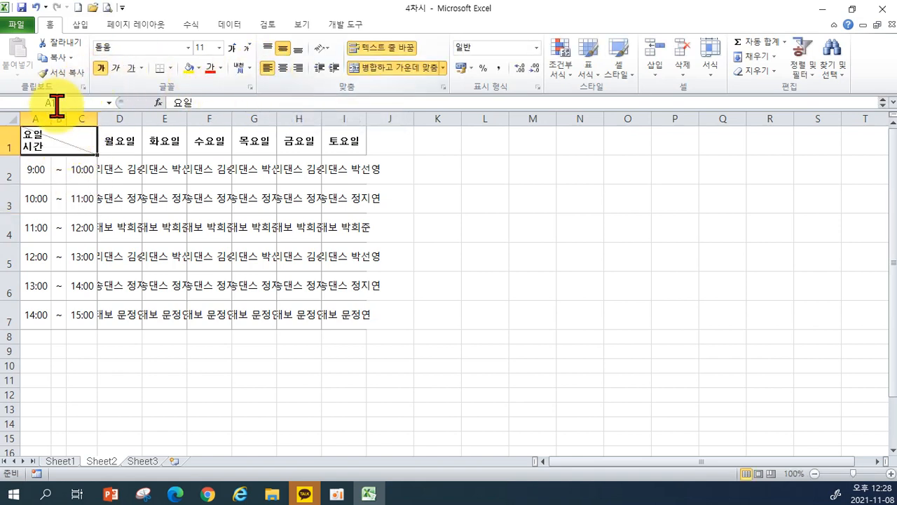
{"action": "double_click", "coordinate": [25, 134]}
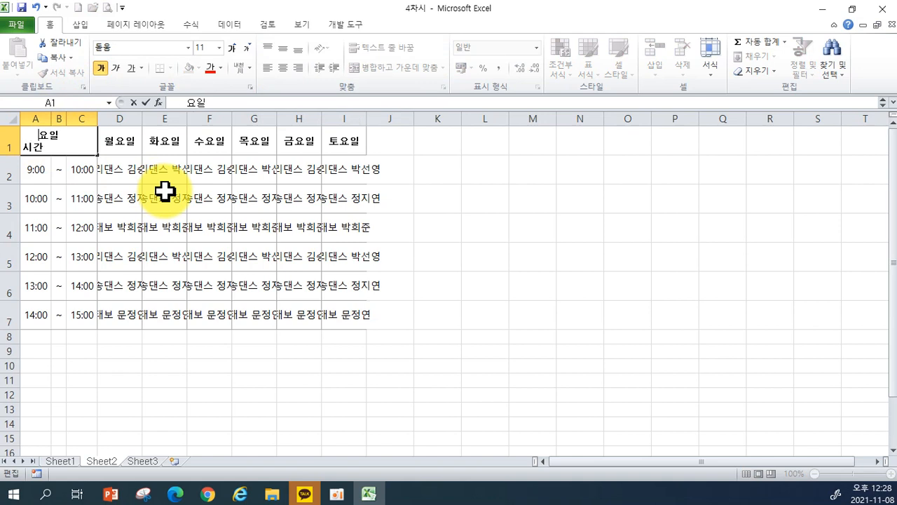
{"action": "left_click", "coordinate": [164, 191]}
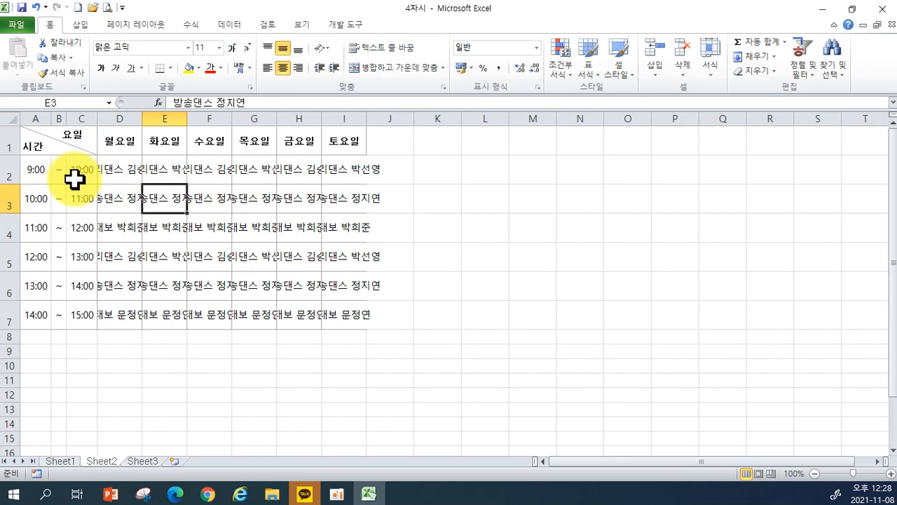
Step: Wrap the text in the class cells D2:I7 so each entry fits within its column
{"action": "left_click", "coordinate": [111, 168]}
{"action": "left_click_drag", "start_coordinate": [111, 169], "coordinate": [336, 317]}
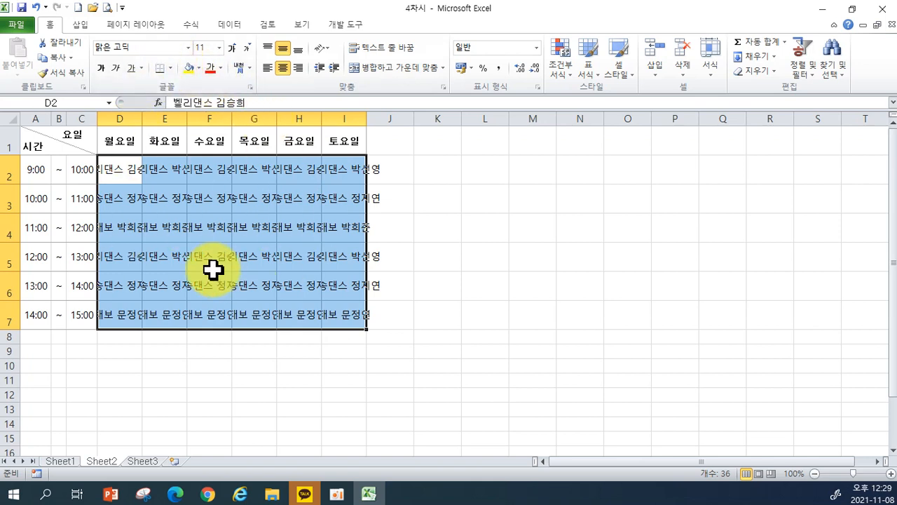
{"action": "left_click", "coordinate": [378, 47]}
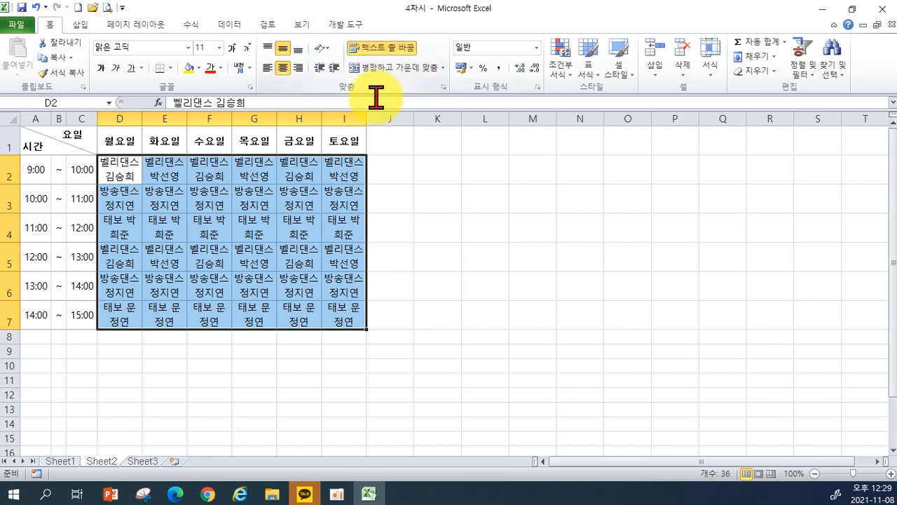
{"action": "left_click", "coordinate": [407, 248]}
{"action": "left_click_drag", "start_coordinate": [126, 170], "coordinate": [324, 304]}
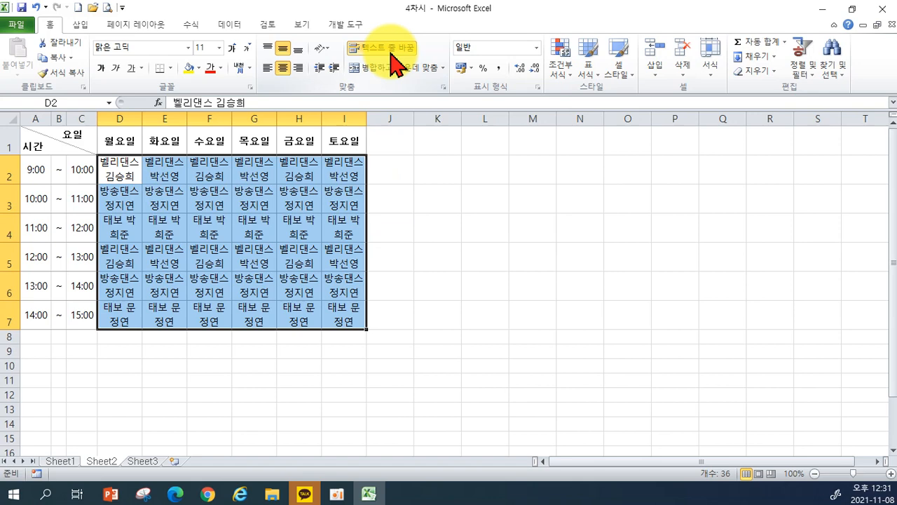
Step: On Sheet3, center the whole table A1:E15 horizontally and make the 프로그램 column and the header row bold
{"action": "left_click", "coordinate": [150, 462]}
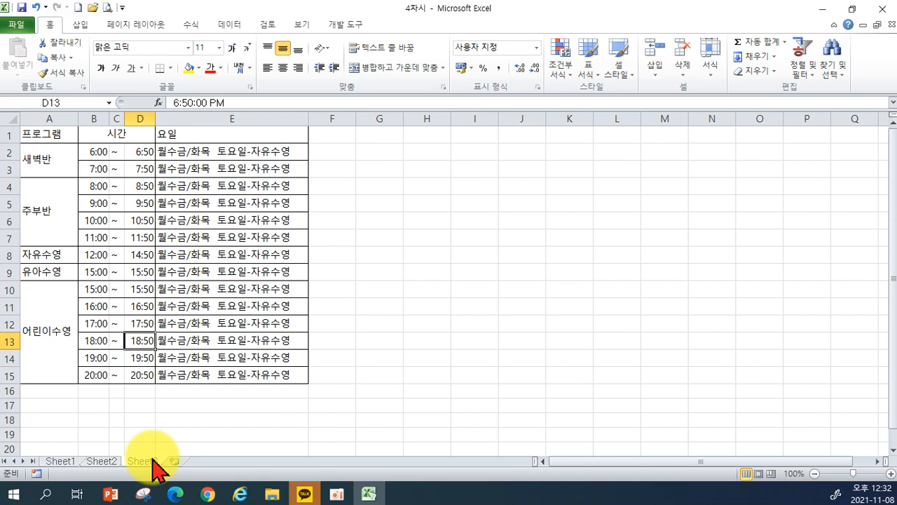
{"action": "left_click_drag", "start_coordinate": [42, 137], "coordinate": [184, 352]}
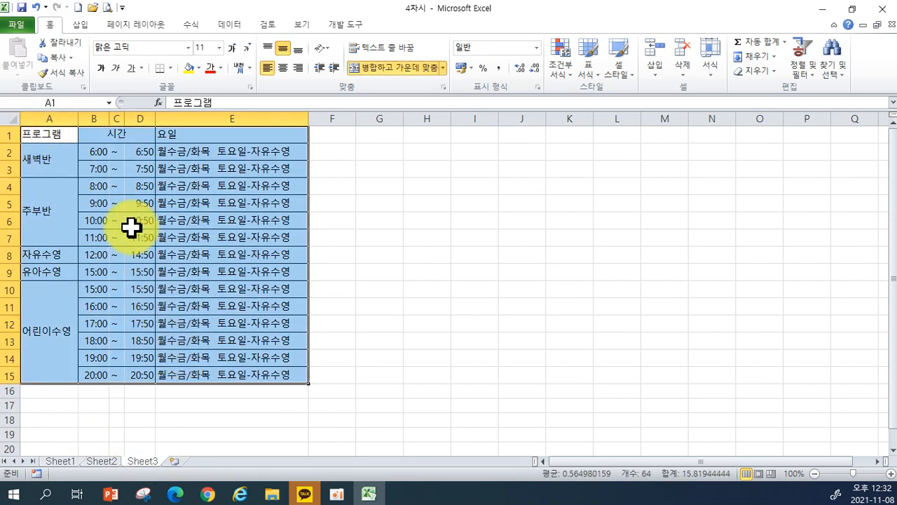
{"action": "left_click", "coordinate": [283, 68]}
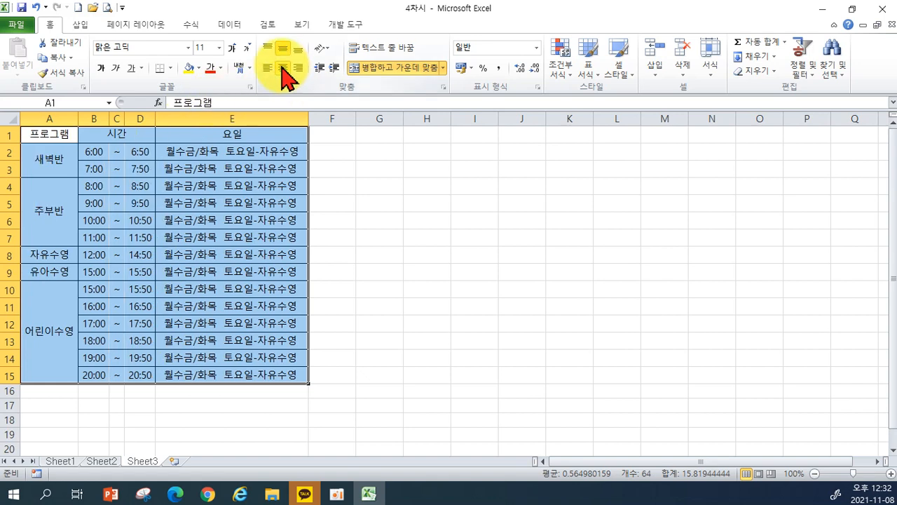
{"action": "left_click_drag", "start_coordinate": [56, 134], "coordinate": [40, 342]}
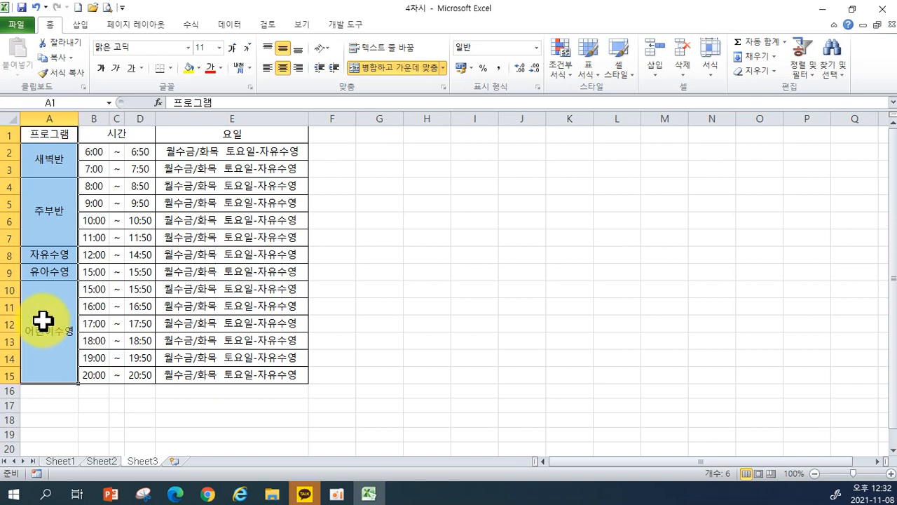
{"action": "left_click_drag", "start_coordinate": [96, 133], "coordinate": [228, 133]}
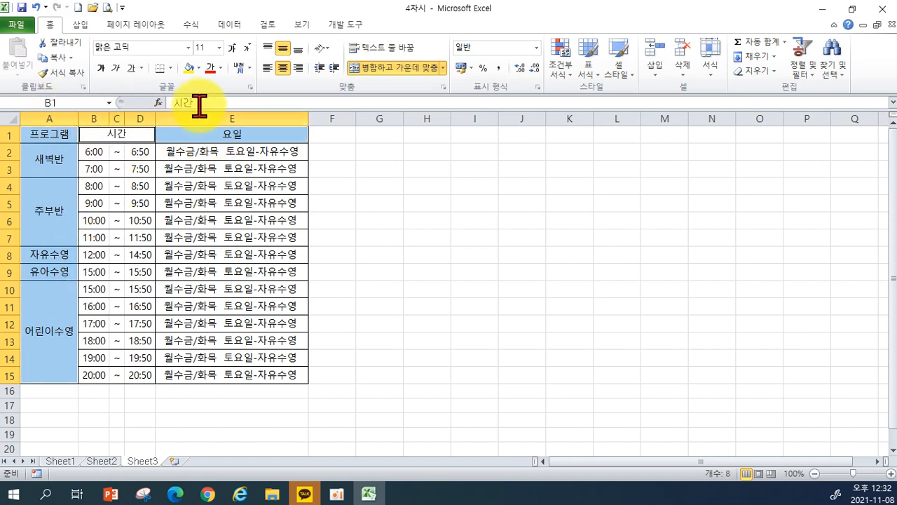
{"action": "left_click", "coordinate": [100, 68]}
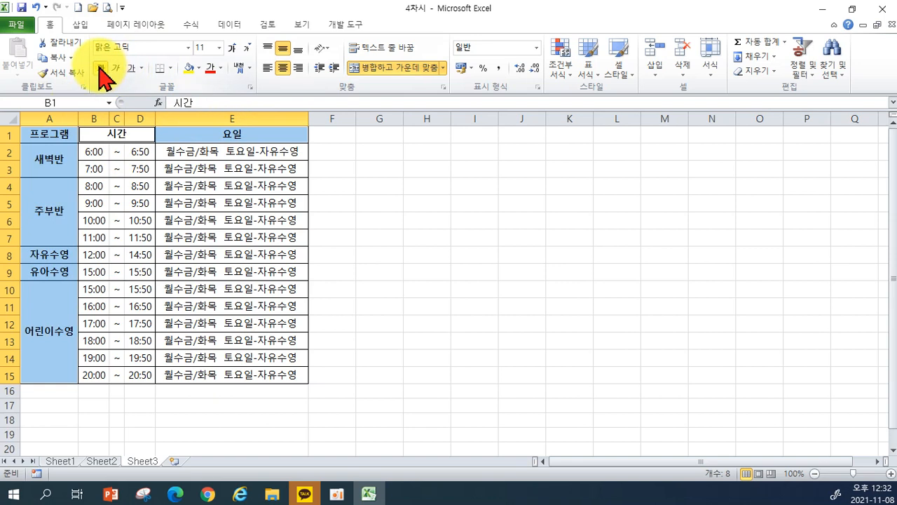
Step: Change the font of the whole swimming timetable A1:E15 to HY강M
{"action": "left_click_drag", "start_coordinate": [63, 136], "coordinate": [248, 345]}
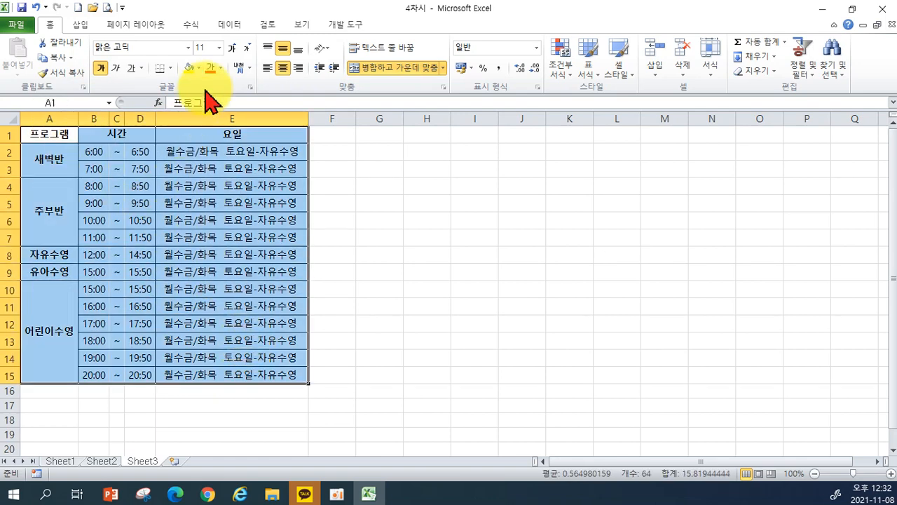
{"action": "left_click", "coordinate": [188, 47]}
{"action": "left_click", "coordinate": [174, 220]}
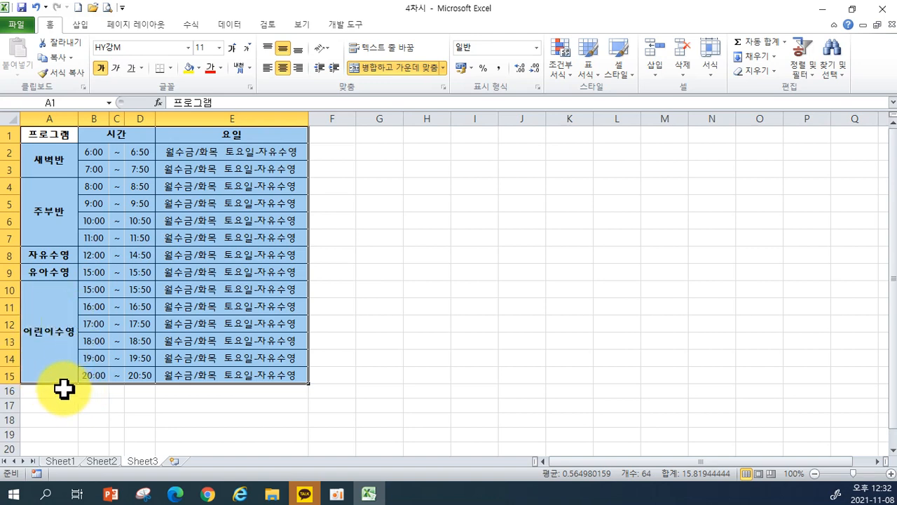
Step: Split 어린이수영 in merged cell A10 into two lines, 어린이 and 수영
{"action": "double_click", "coordinate": [55, 332]}
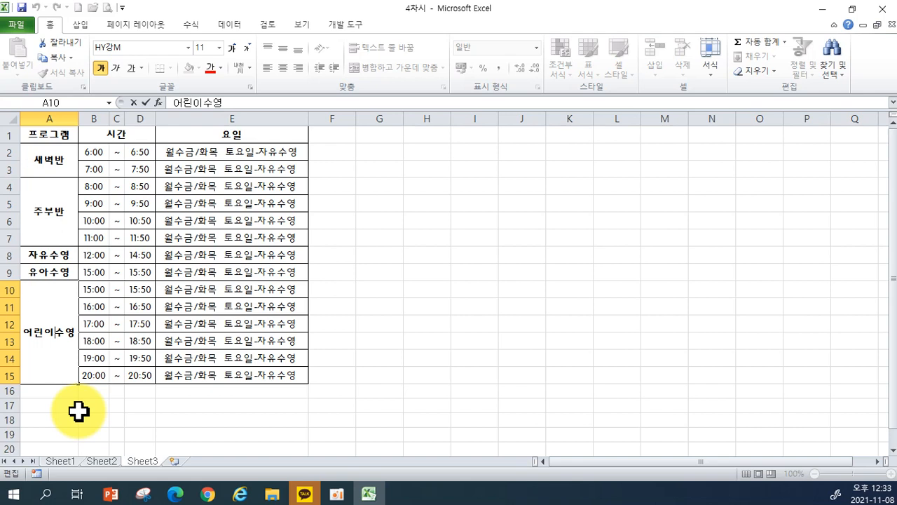
{"action": "key", "text": "alt+Return"}
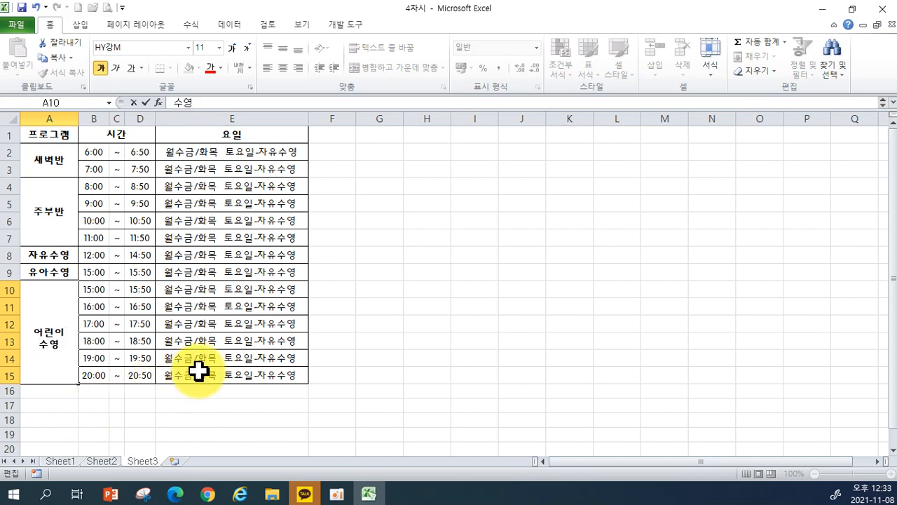
{"action": "left_click", "coordinate": [315, 360]}
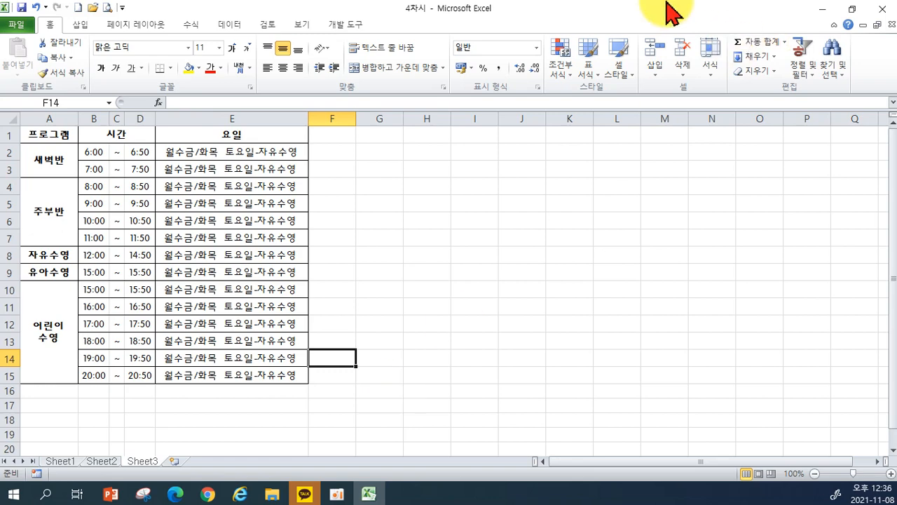
Step: Save the workbook under the name 4차시 in the 엑셀연습-1 folder on the H: drive
{"action": "left_click", "coordinate": [16, 24]}
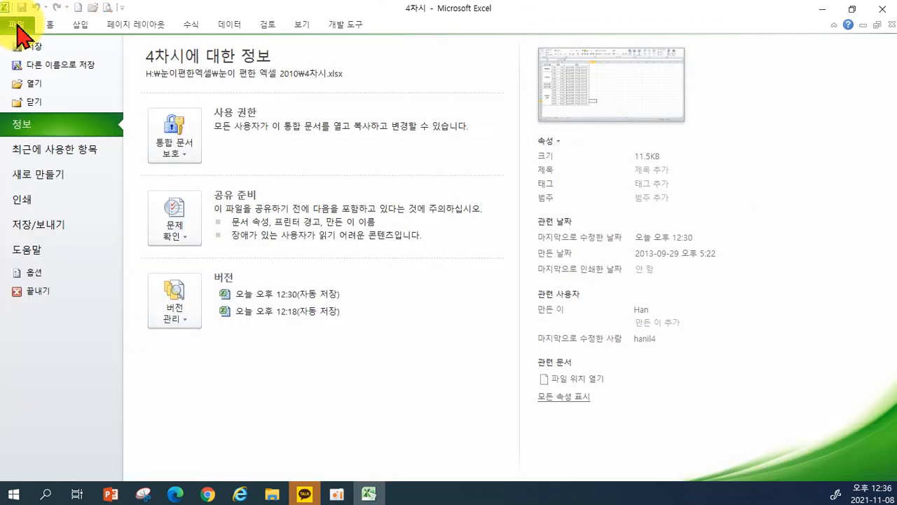
{"action": "left_click", "coordinate": [21, 67]}
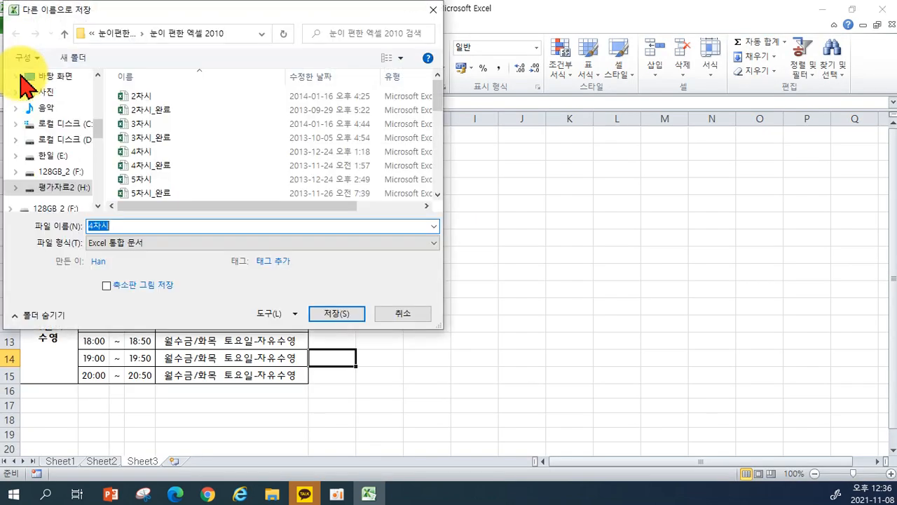
{"action": "left_click", "coordinate": [61, 187]}
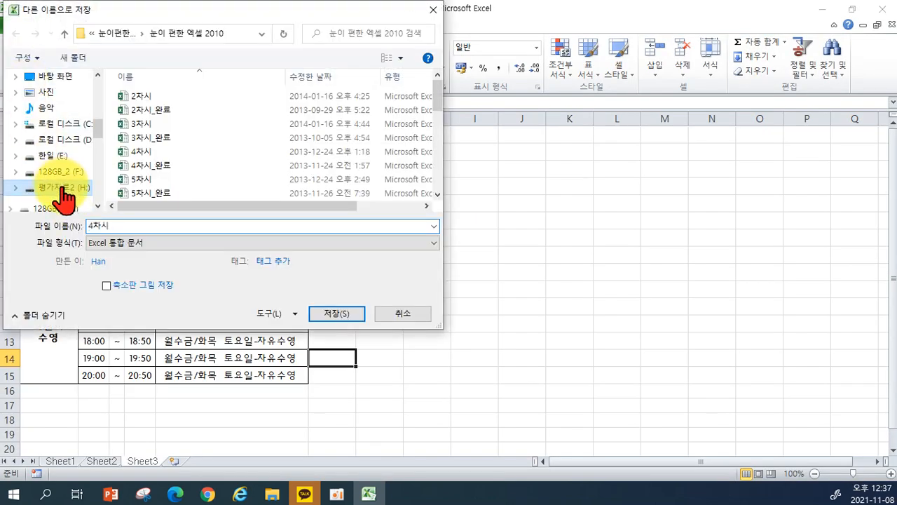
{"action": "left_click", "coordinate": [157, 179]}
{"action": "scroll", "coordinate": [155, 174], "scroll_direction": "down", "scroll_amount": 4}
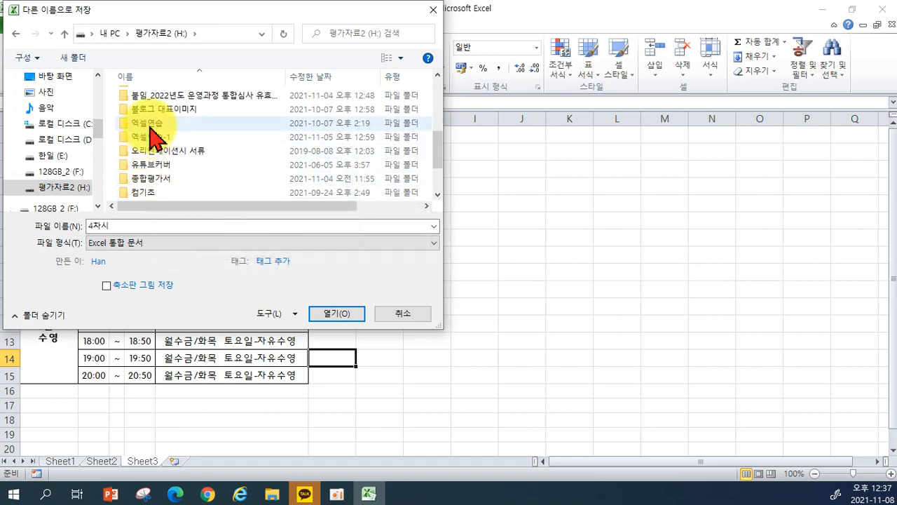
{"action": "double_click", "coordinate": [156, 143]}
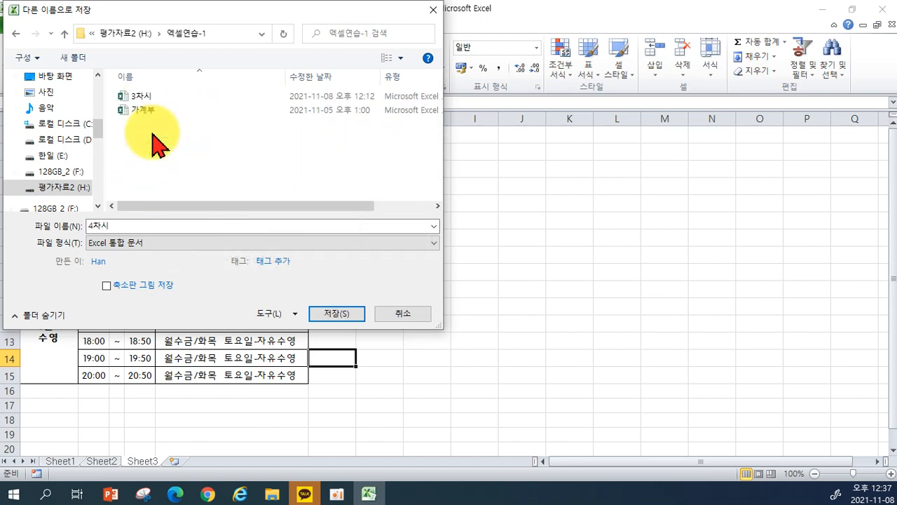
{"action": "left_click", "coordinate": [332, 313]}
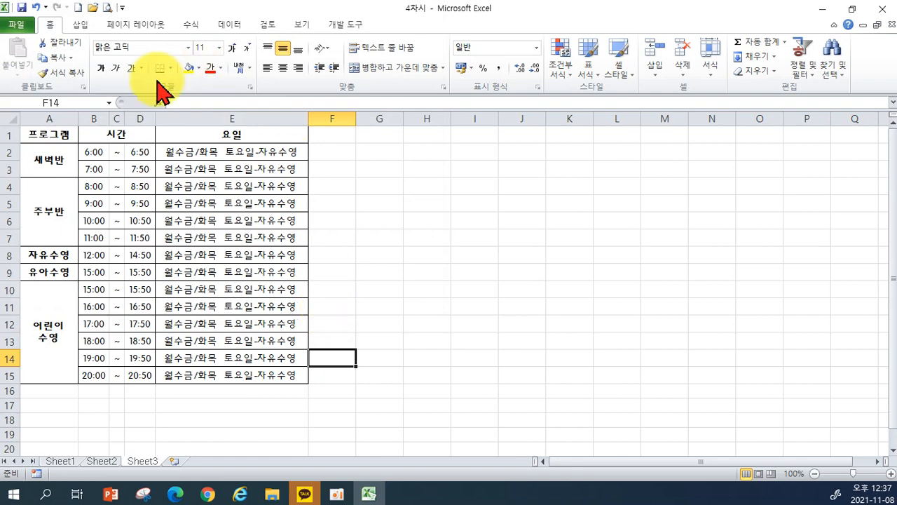
Step: Open the 6차시 workbook from the 눈이 편한 엑셀 2010 folder inside 눈이편한엑셀 on the H: drive
{"action": "left_click", "coordinate": [20, 25]}
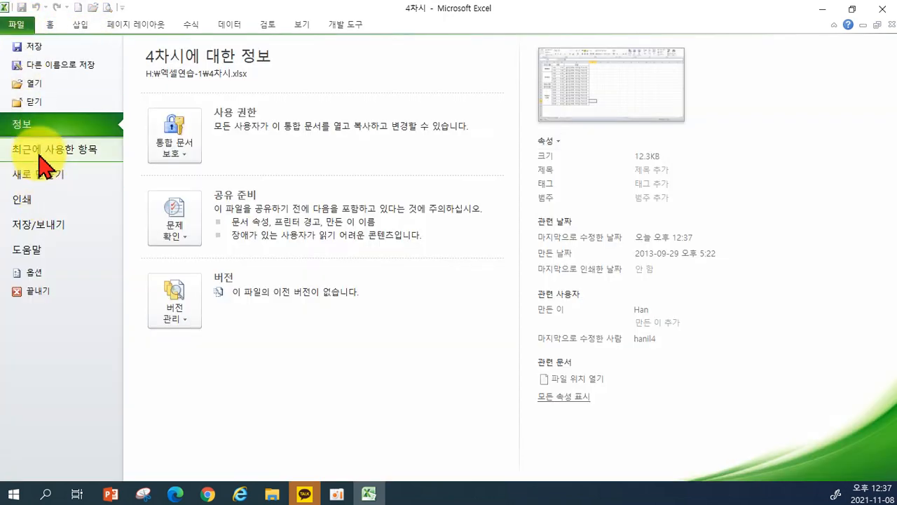
{"action": "left_click", "coordinate": [36, 83]}
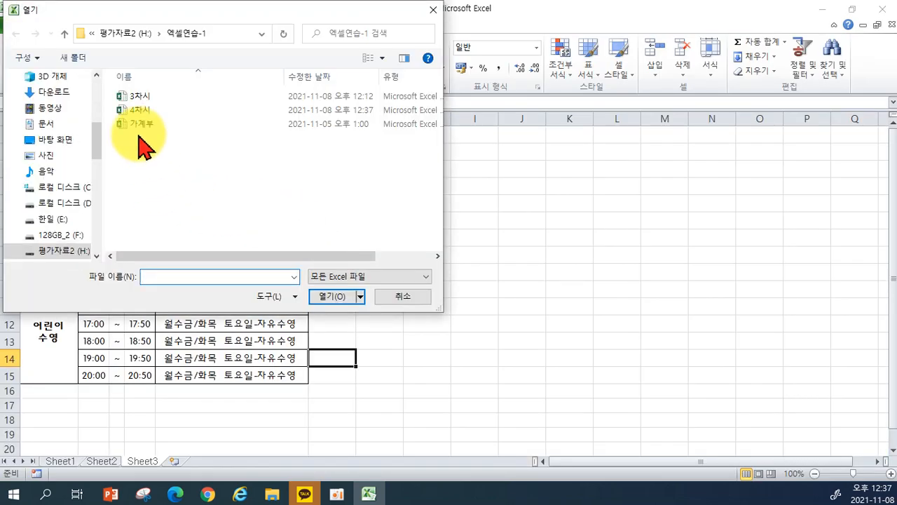
{"action": "left_click", "coordinate": [119, 33]}
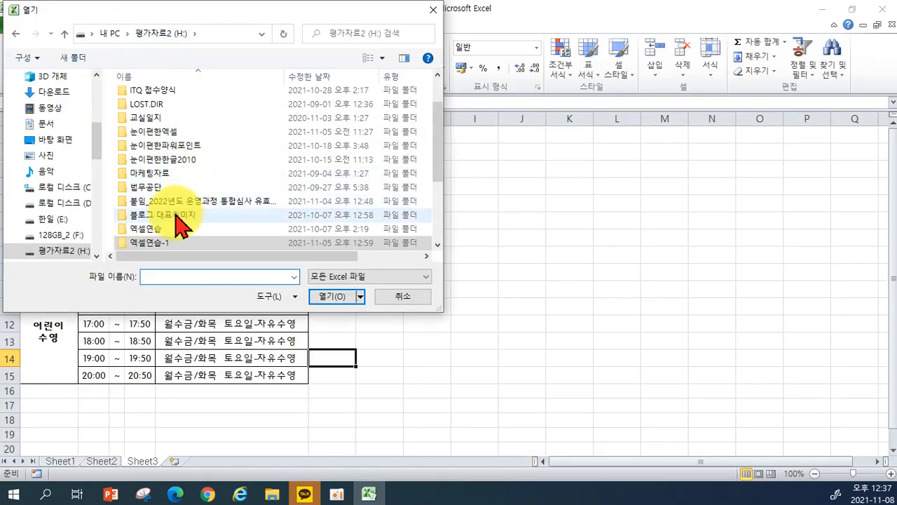
{"action": "double_click", "coordinate": [165, 132]}
{"action": "double_click", "coordinate": [158, 102]}
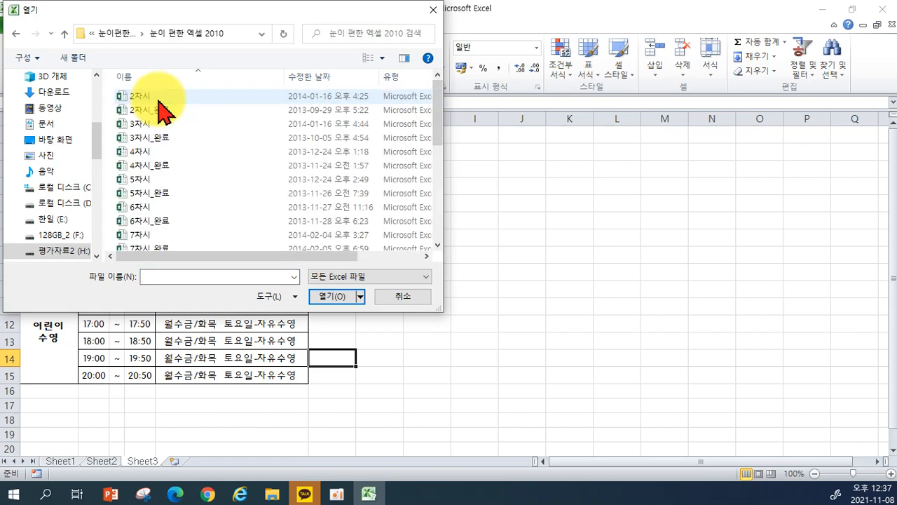
{"action": "double_click", "coordinate": [148, 206]}
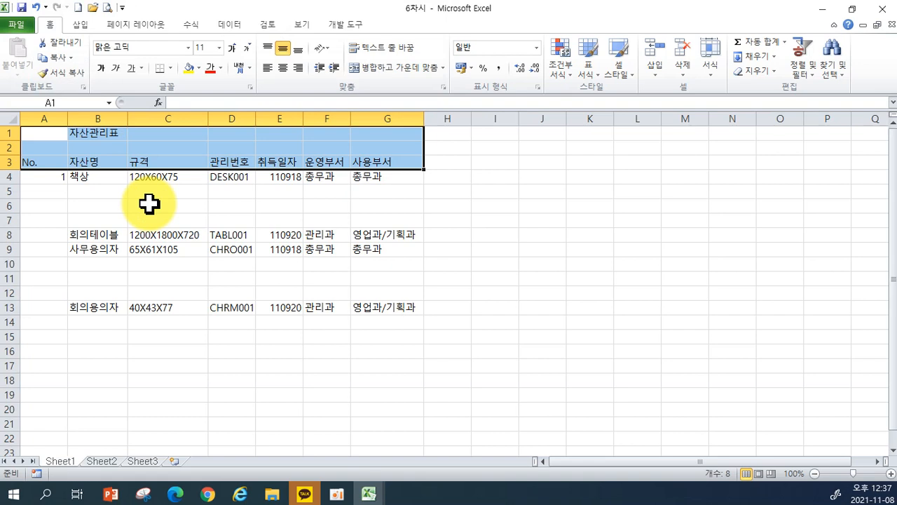
Step: Merge and center the title 자산관리표 across A1:G1 and enlarge its font to 20 points
{"action": "left_click", "coordinate": [231, 251]}
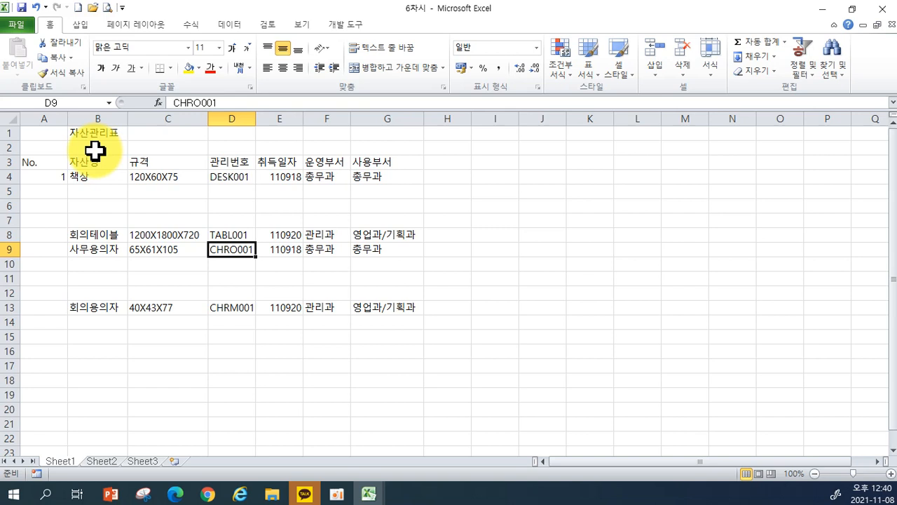
{"action": "left_click", "coordinate": [39, 134]}
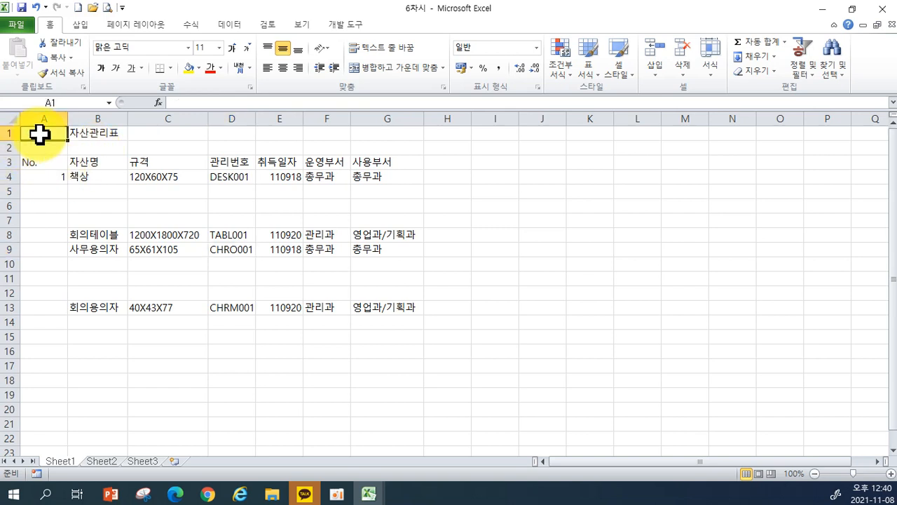
{"action": "left_click_drag", "start_coordinate": [38, 134], "coordinate": [366, 137]}
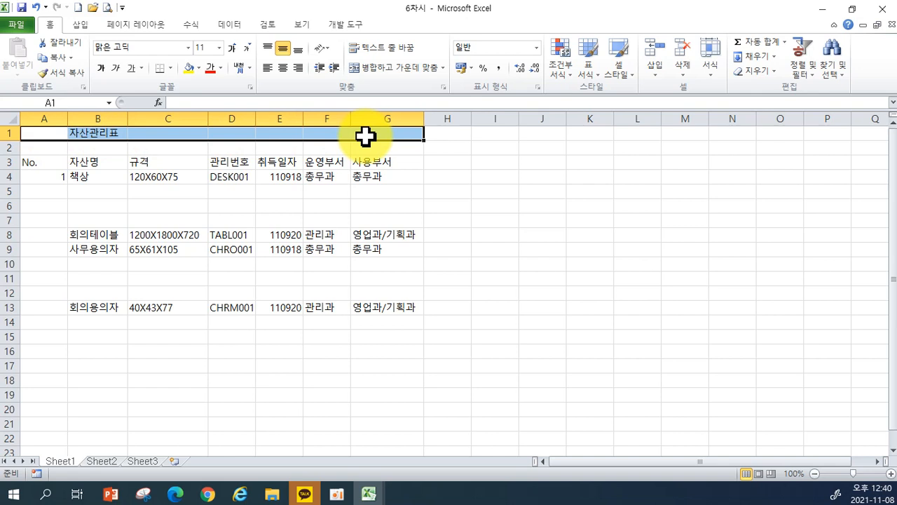
{"action": "left_click", "coordinate": [396, 68]}
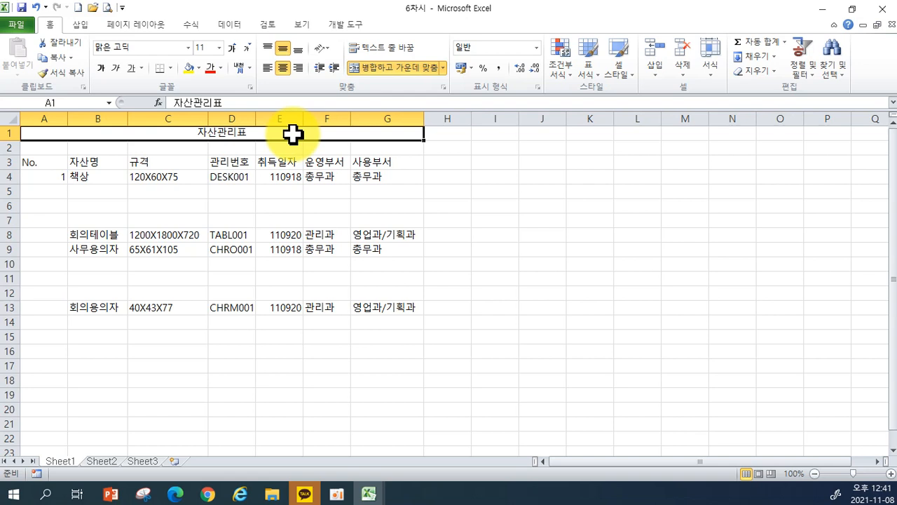
{"action": "left_click", "coordinate": [230, 49]}
{"action": "left_click", "coordinate": [231, 49]}
{"action": "left_click", "coordinate": [230, 49]}
{"action": "left_click", "coordinate": [231, 49]}
{"action": "left_click", "coordinate": [230, 49]}
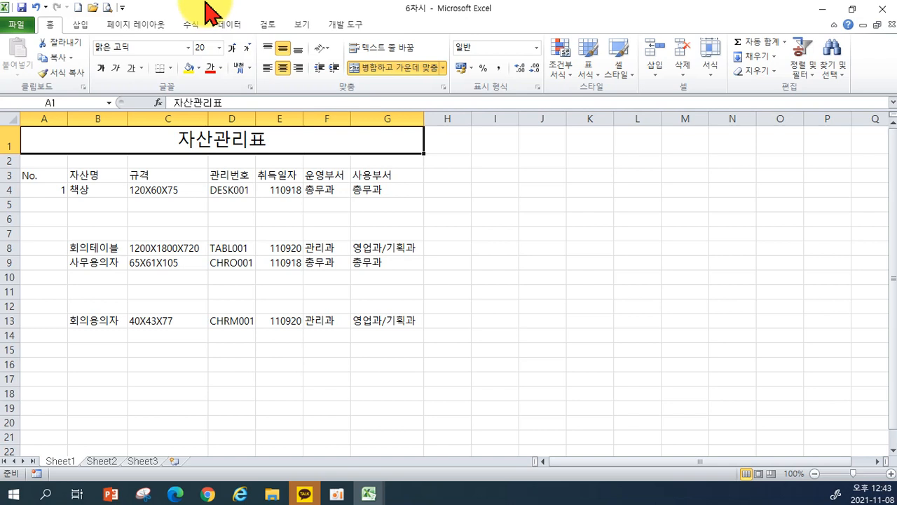
Step: Copy the 책상 name and 규격 from B4:C4 down to row 7, and fill D4:D7 with DESK001 through DESK004
{"action": "left_click", "coordinate": [110, 188]}
{"action": "left_click_drag", "start_coordinate": [110, 188], "coordinate": [161, 194]}
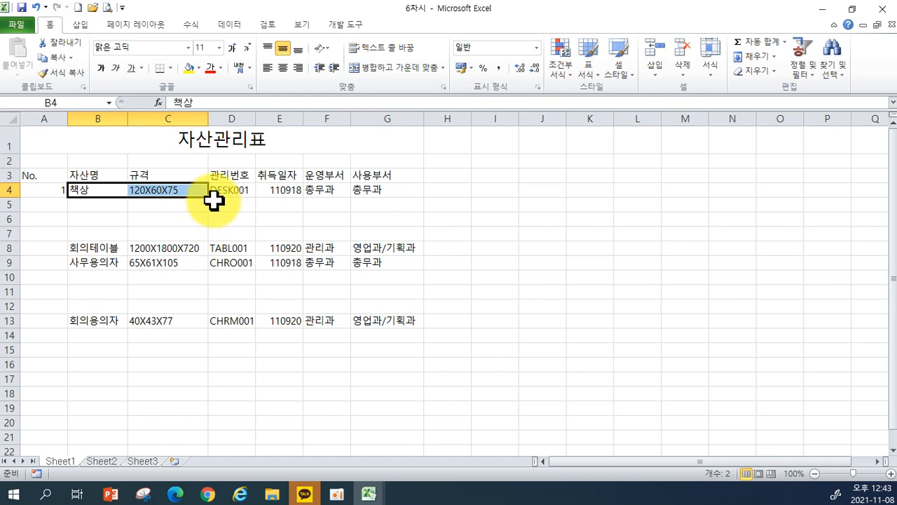
{"action": "left_click_drag", "start_coordinate": [210, 199], "coordinate": [204, 236]}
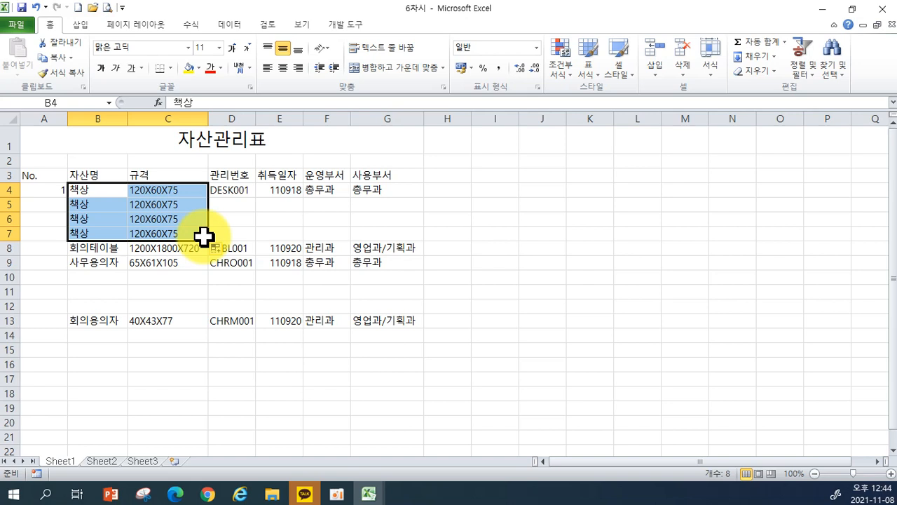
{"action": "left_click", "coordinate": [248, 191]}
{"action": "left_click_drag", "start_coordinate": [254, 200], "coordinate": [250, 232]}
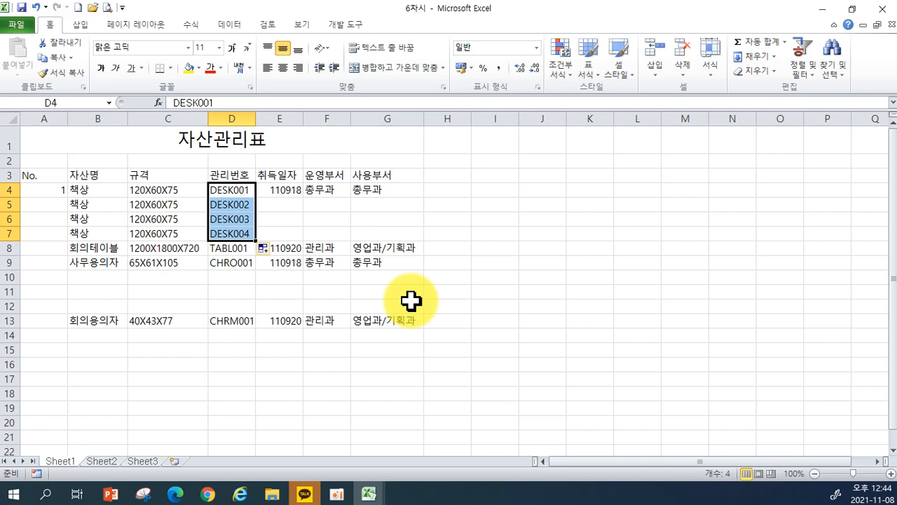
Step: Copy E4:G4 down to row 7, keeping the acquisition date 110918 and department 총무과 the same in every row
{"action": "left_click_drag", "start_coordinate": [279, 190], "coordinate": [403, 193]}
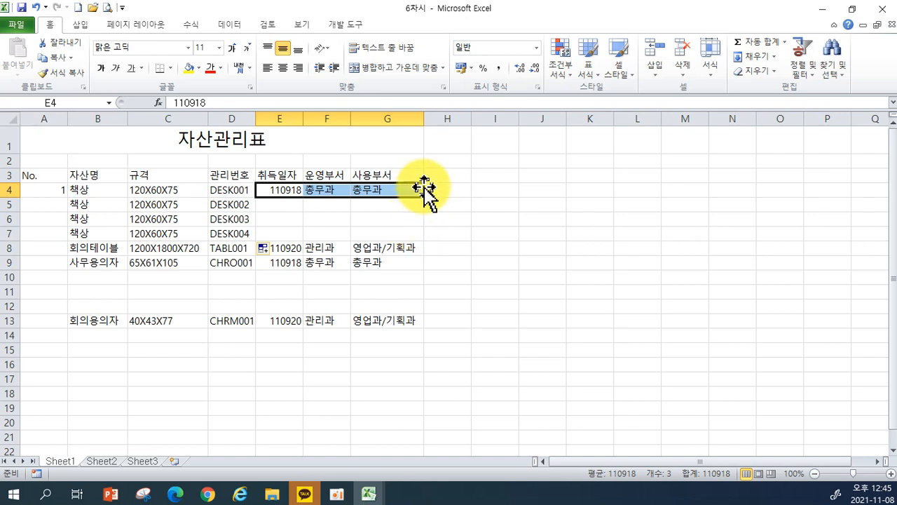
{"action": "left_click_drag", "start_coordinate": [422, 197], "coordinate": [412, 242]}
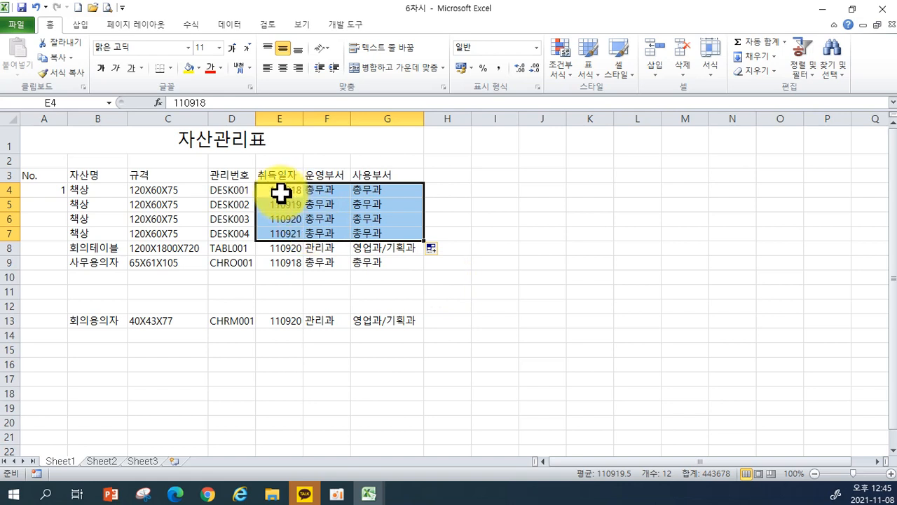
{"action": "key", "text": "ctrl+z"}
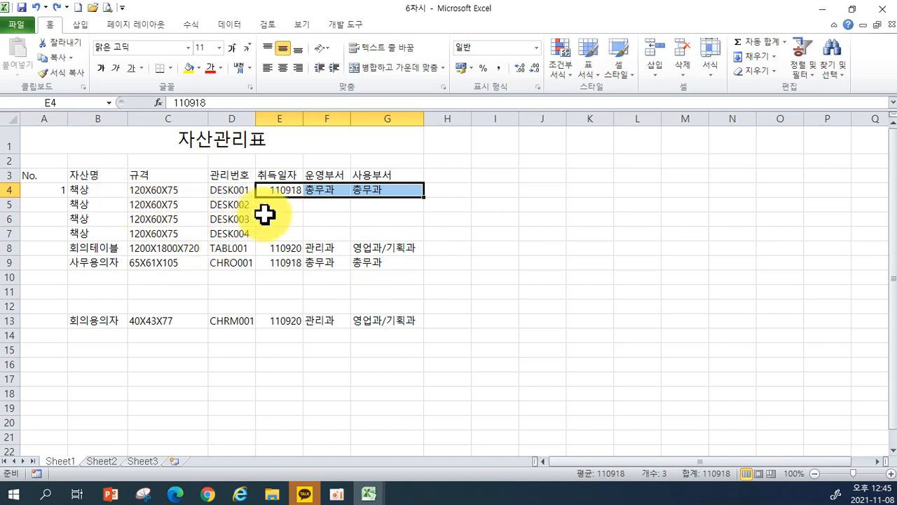
{"action": "left_click_drag", "start_coordinate": [260, 190], "coordinate": [425, 237]}
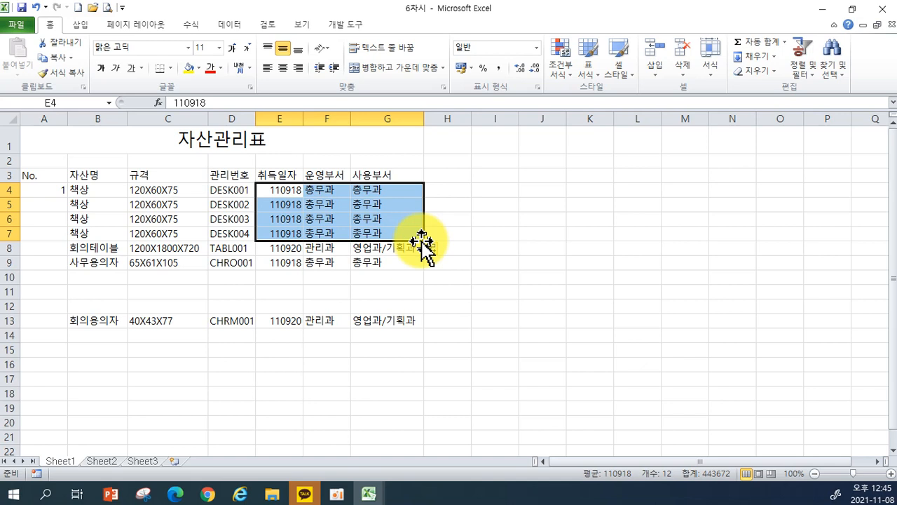
{"action": "left_click", "coordinate": [38, 190]}
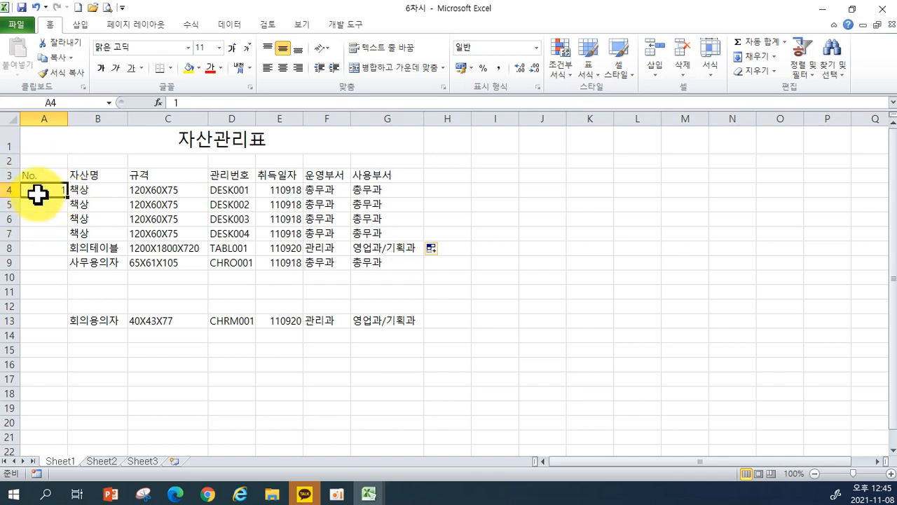
{"action": "left_click_drag", "start_coordinate": [71, 199], "coordinate": [65, 256]}
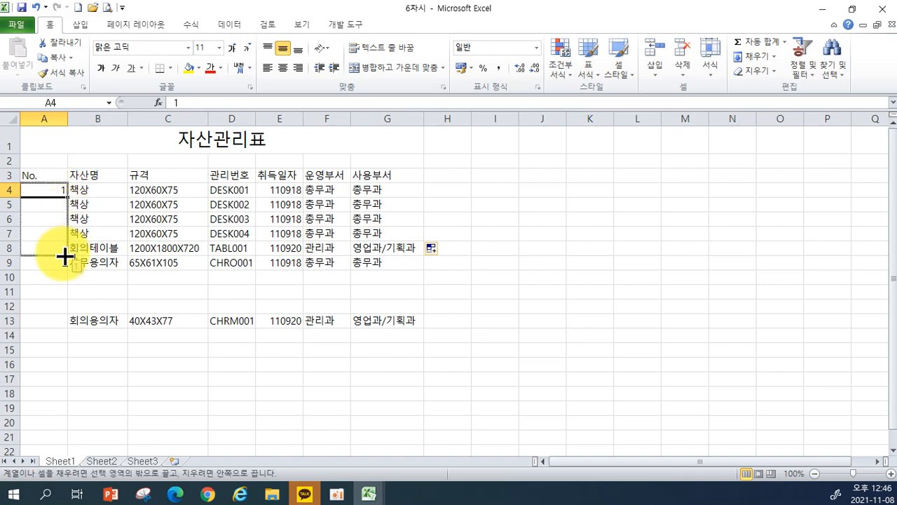
{"action": "left_click_drag", "start_coordinate": [65, 256], "coordinate": [59, 346]}
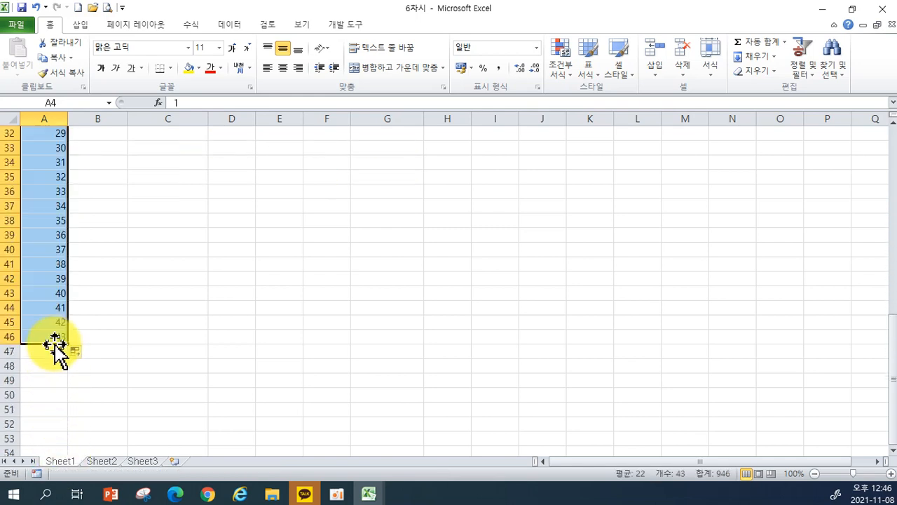
{"action": "scroll", "coordinate": [161, 356], "scroll_direction": "up", "scroll_amount": 10}
{"action": "scroll", "coordinate": [159, 355], "scroll_direction": "down", "scroll_amount": 10}
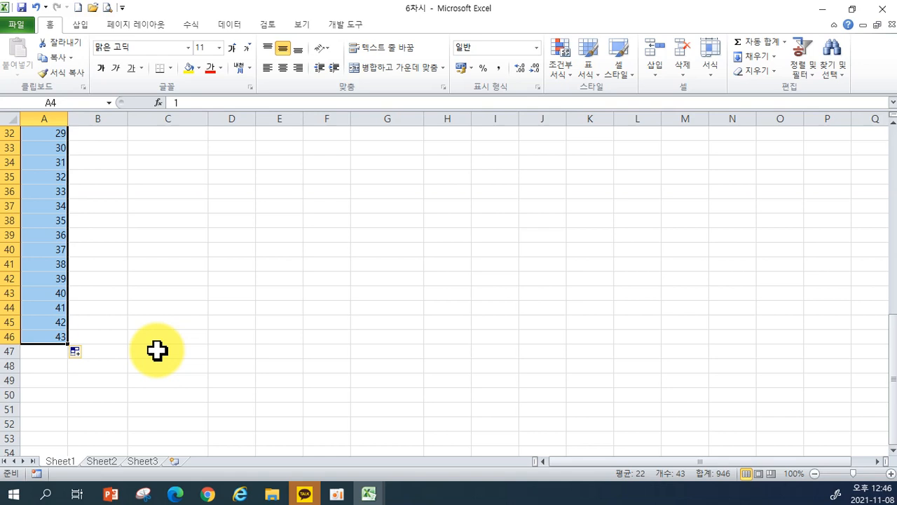
{"action": "key", "text": "ctrl+z"}
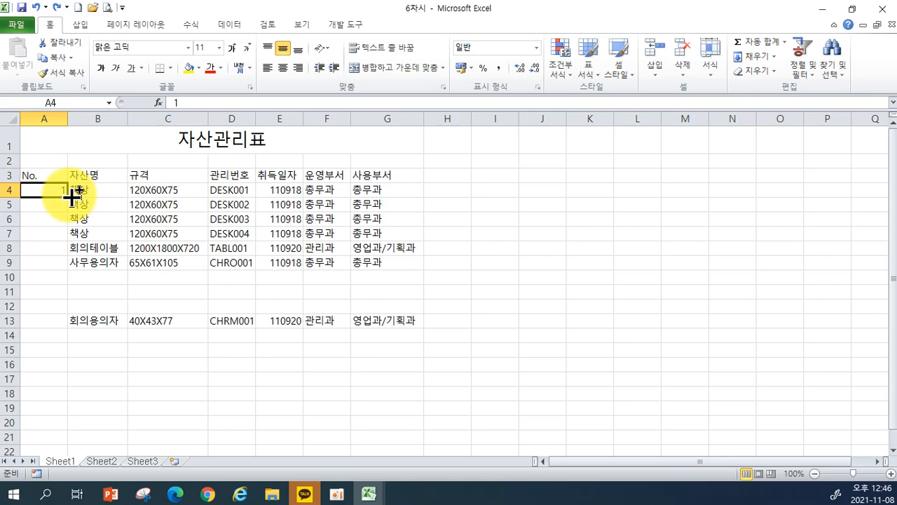
Step: Number the No. column from 1 to 43 by extending A4 as a series down to A46
{"action": "left_click_drag", "start_coordinate": [71, 198], "coordinate": [59, 301]}
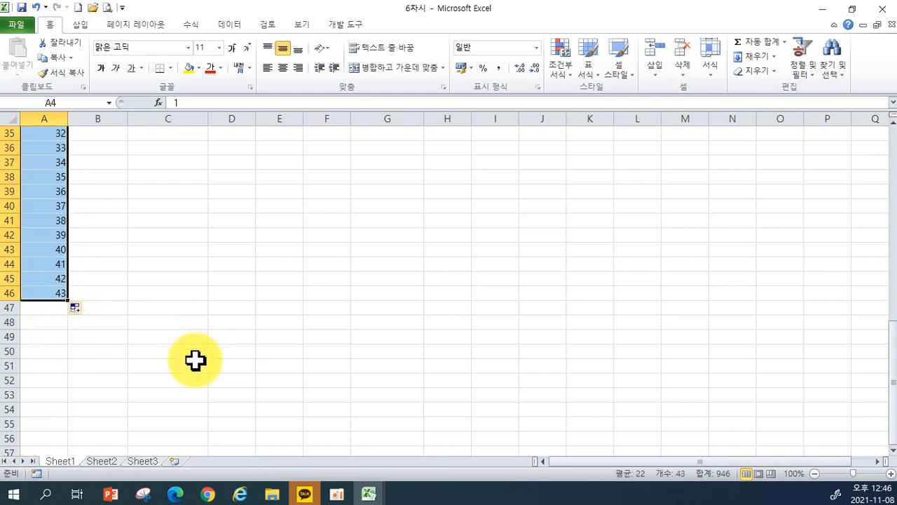
{"action": "scroll", "coordinate": [249, 310], "scroll_direction": "up", "scroll_amount": 11}
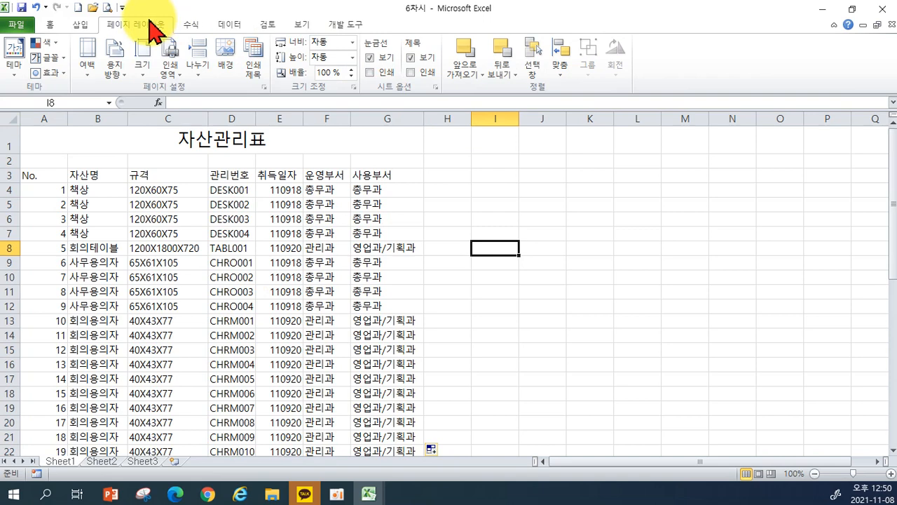
Step: Set rows $1:$3 to repeat as print titles and check the second page in the print preview
{"action": "left_click", "coordinate": [254, 68]}
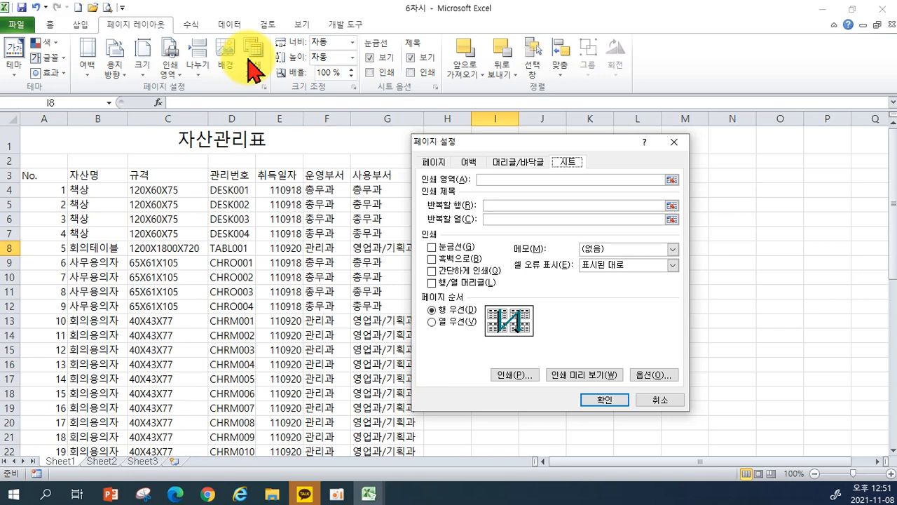
{"action": "left_click", "coordinate": [495, 206]}
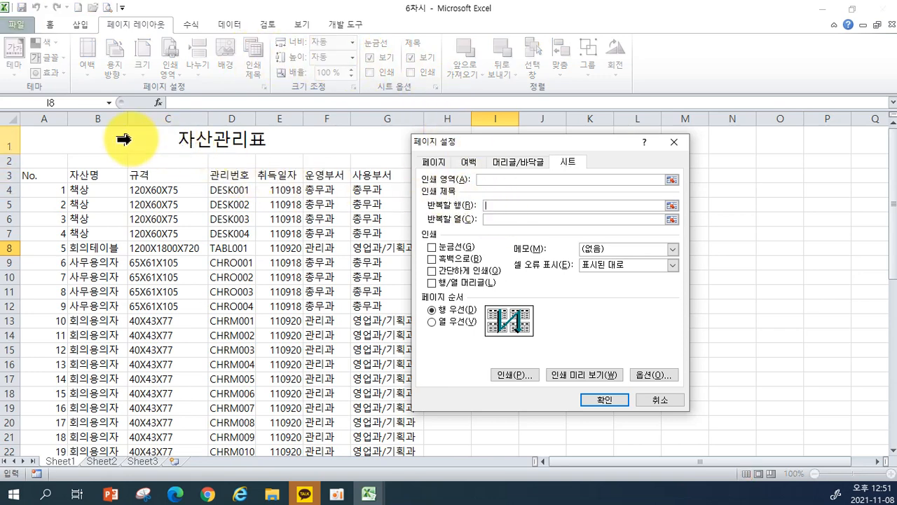
{"action": "left_click_drag", "start_coordinate": [8, 140], "coordinate": [9, 171]}
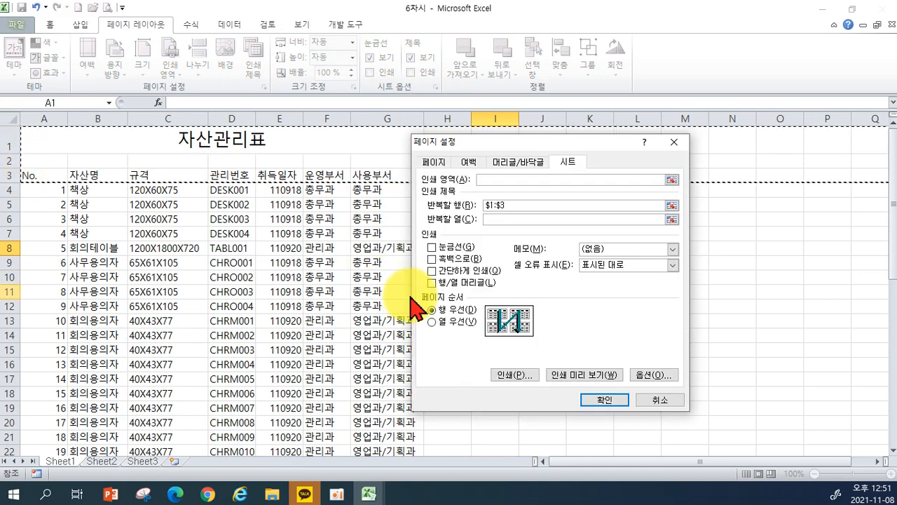
{"action": "left_click", "coordinate": [590, 398]}
{"action": "key", "text": "ctrl+p"}
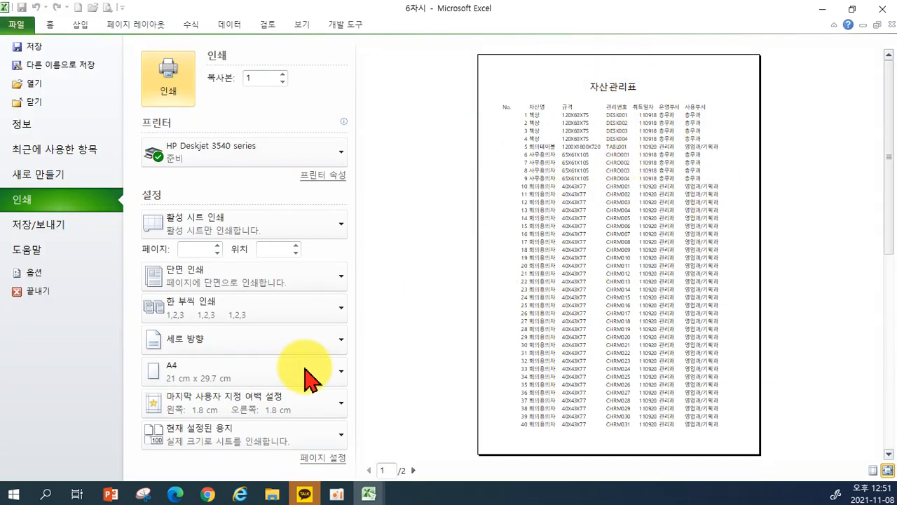
{"action": "left_click", "coordinate": [413, 470]}
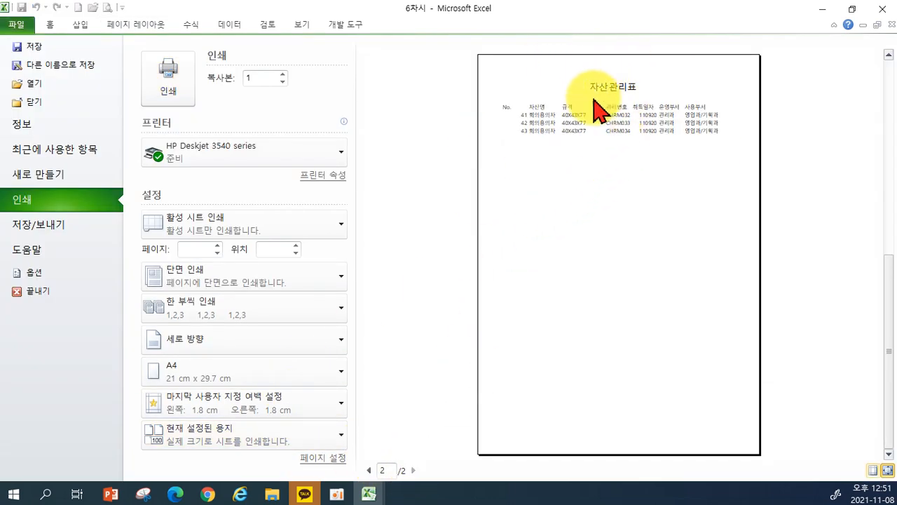